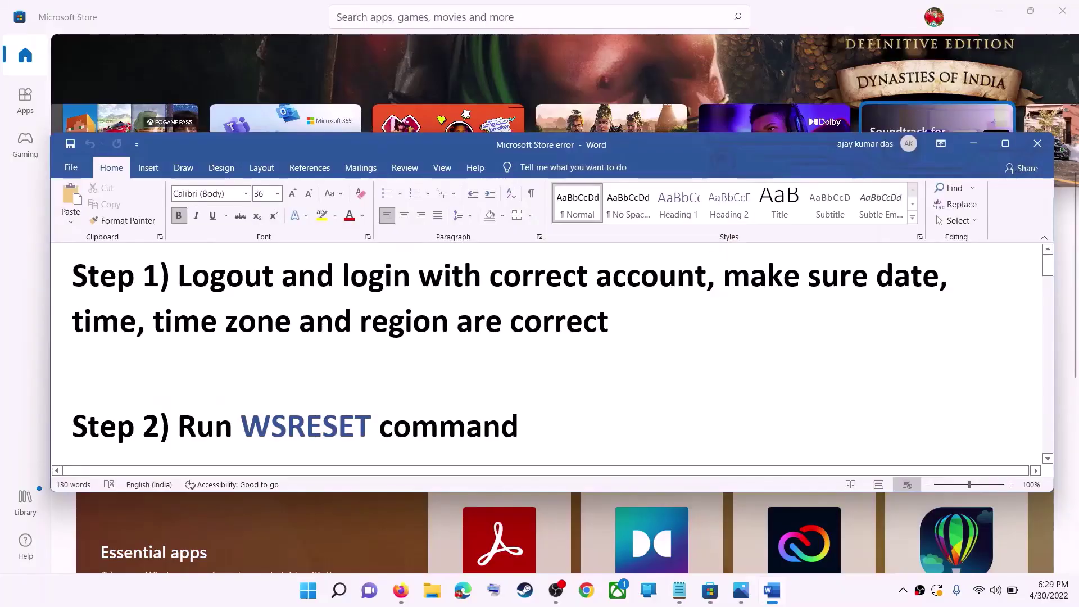
- Highlight the Step 1 logout/login instruction in Word, then sign out of Microsoft Store and sign back in
drag(179, 276, 703, 277)
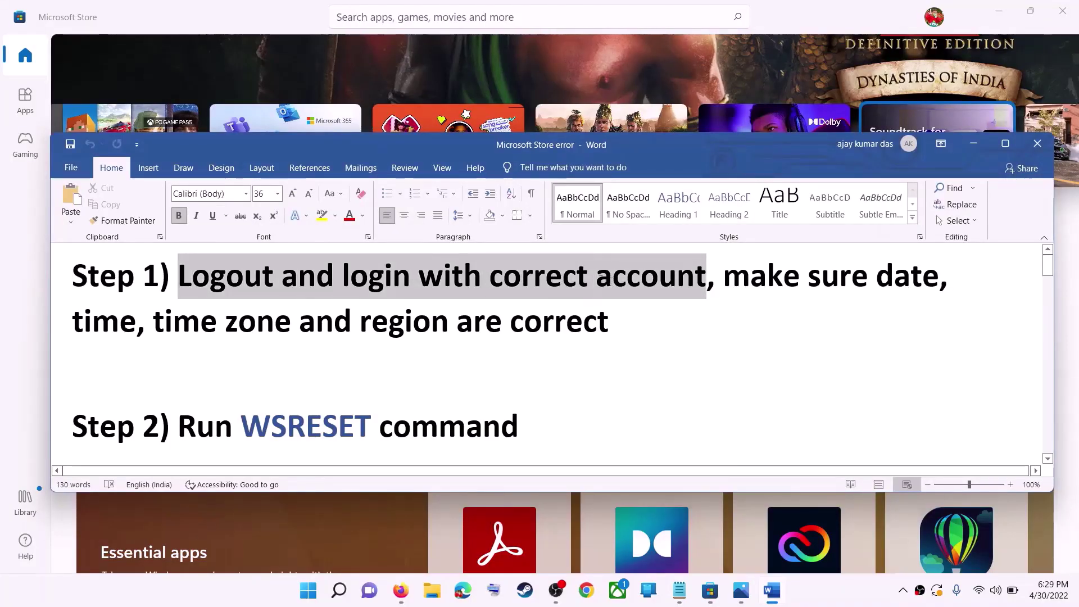
click(975, 148)
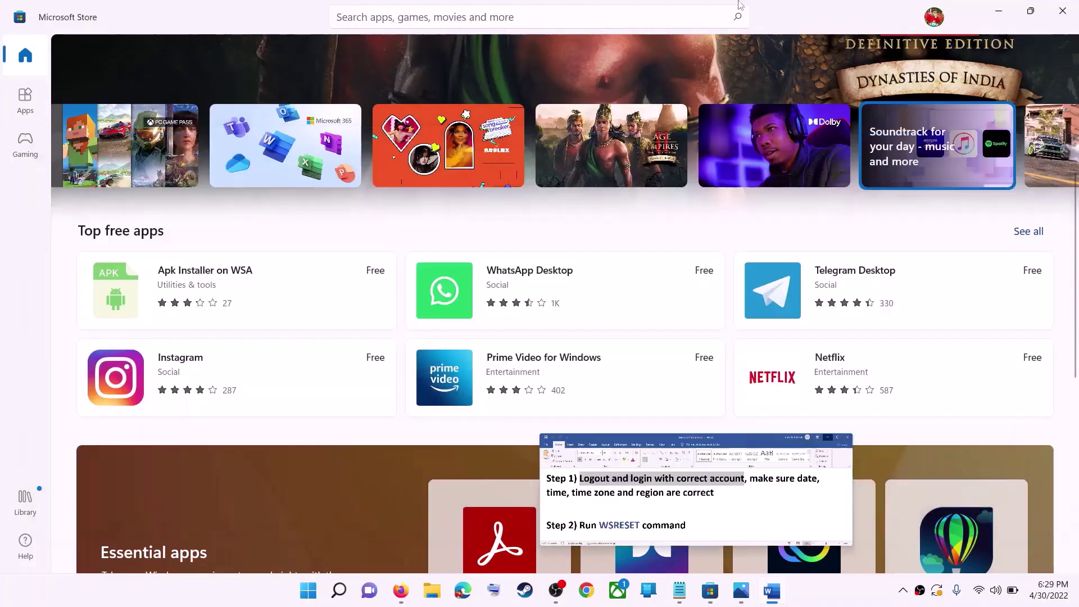
scroll(790, 344, up, 5)
scroll(790, 344, down, 1)
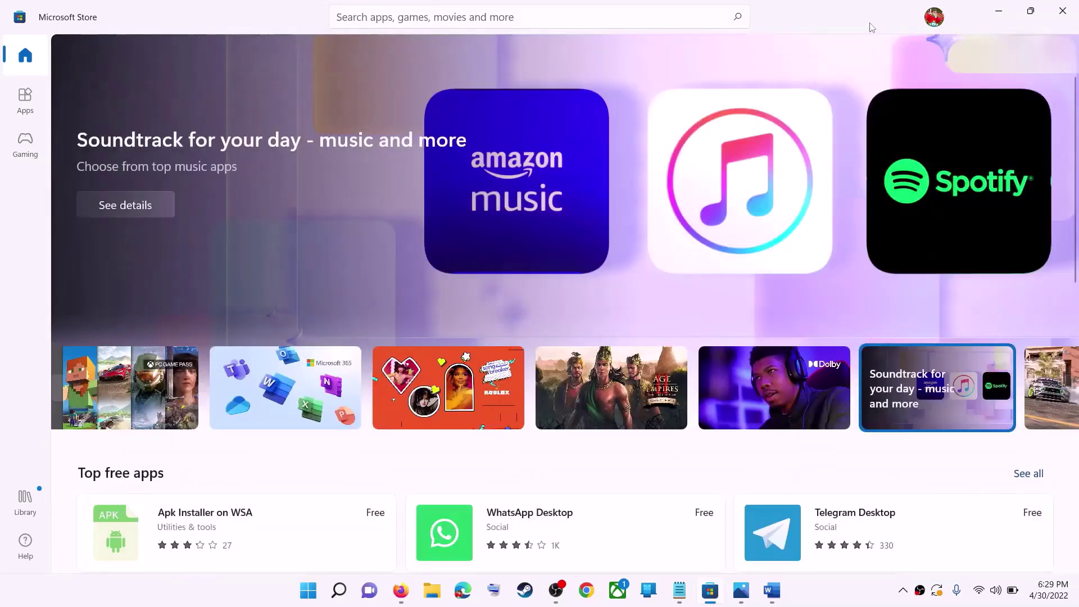
click(936, 20)
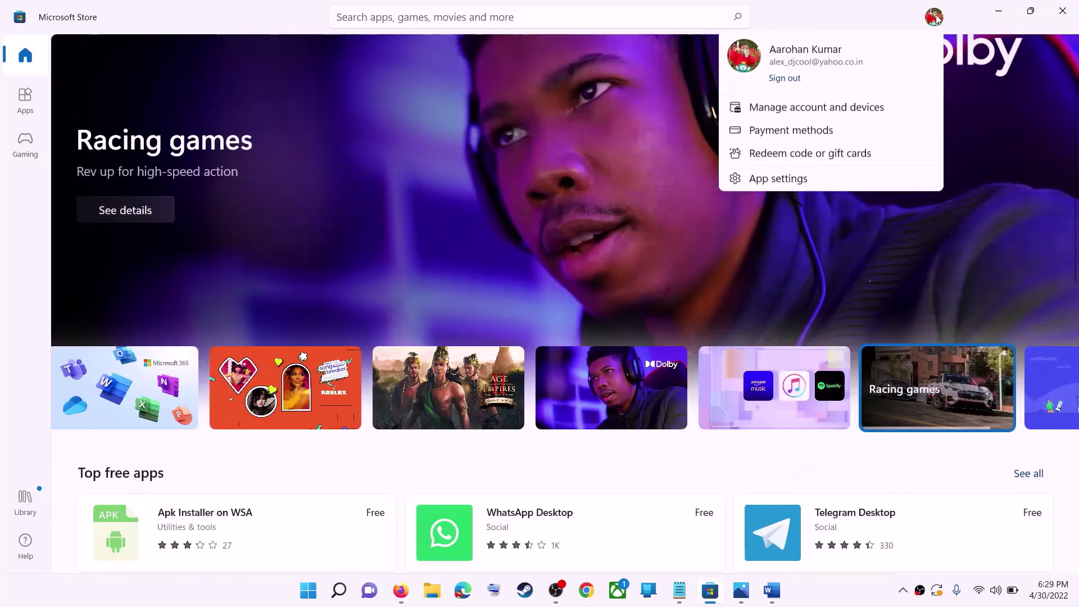
click(770, 79)
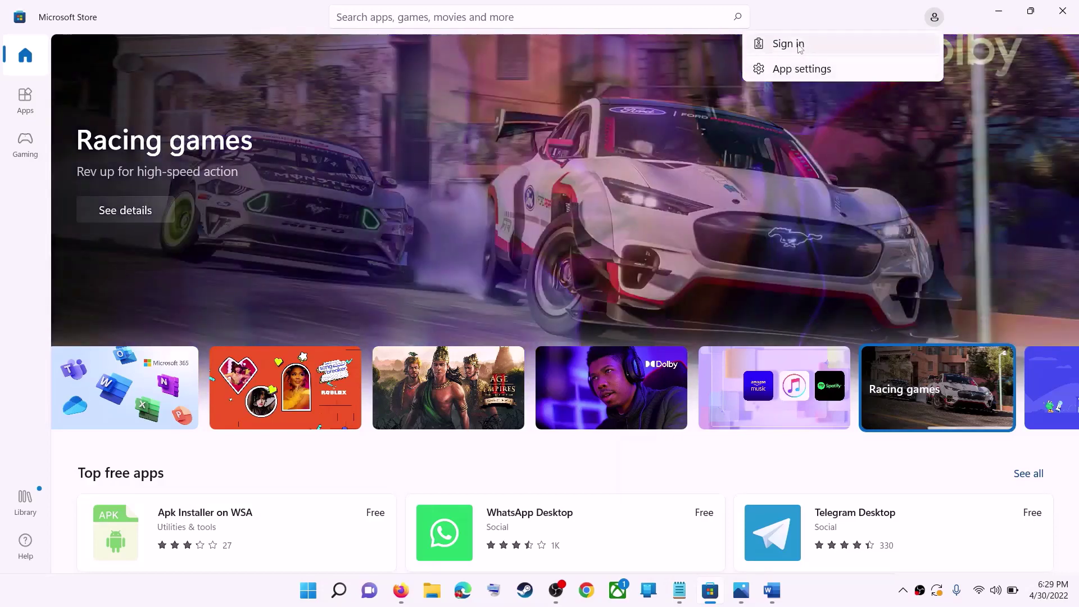
click(799, 45)
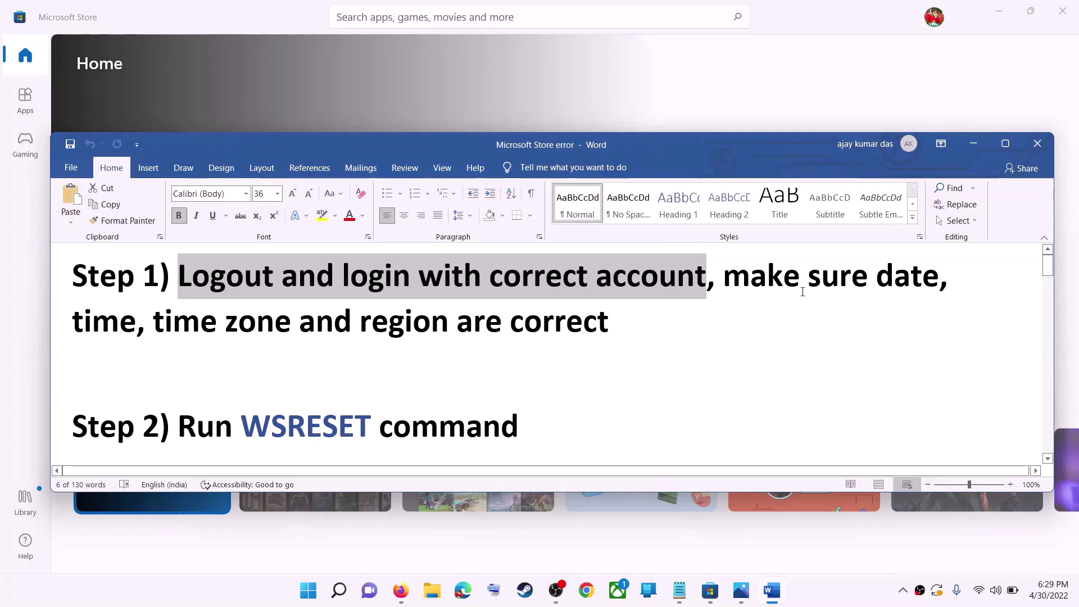
- Open the Windows date and time settings and select the (UTC+05:30) Chennai, Kolkata, Mumbai, New Delhi time zone
drag(802, 291, 548, 313)
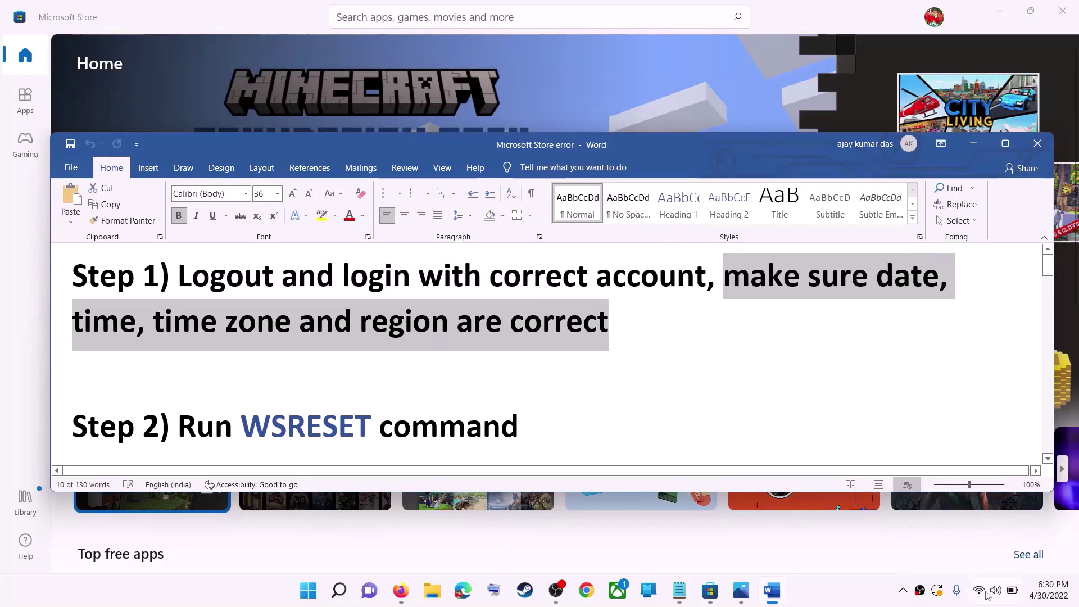
right_click(1047, 596)
click(1026, 536)
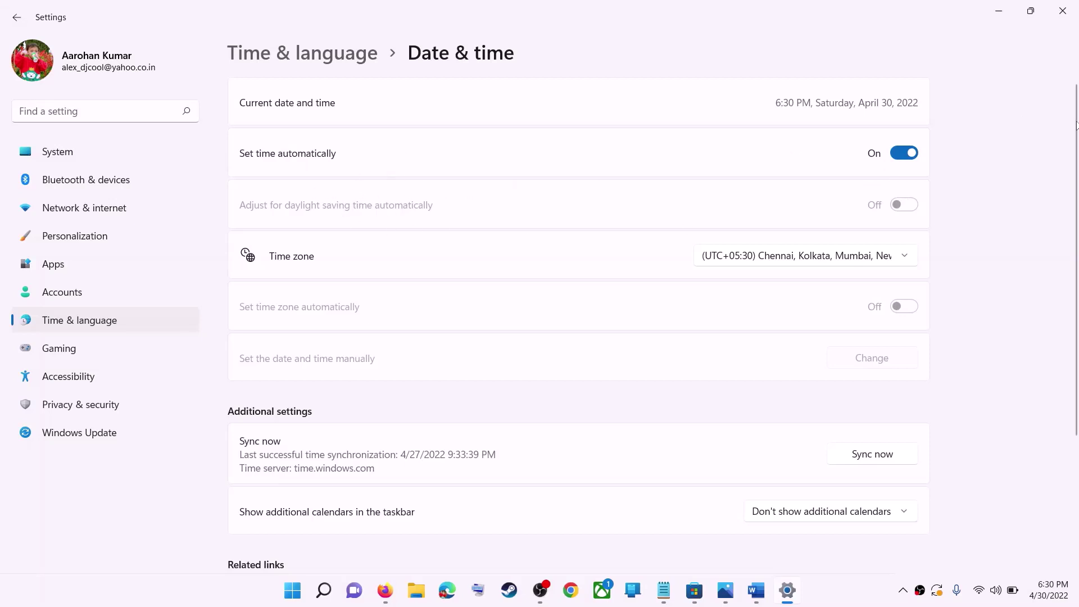
click(793, 264)
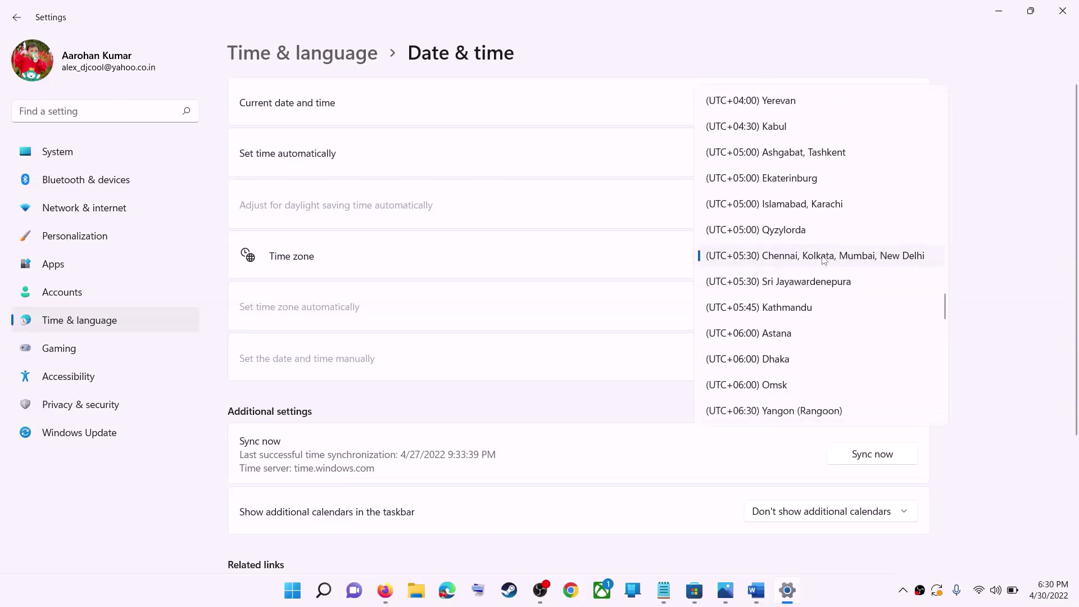
click(824, 260)
scroll(969, 314, down, 3)
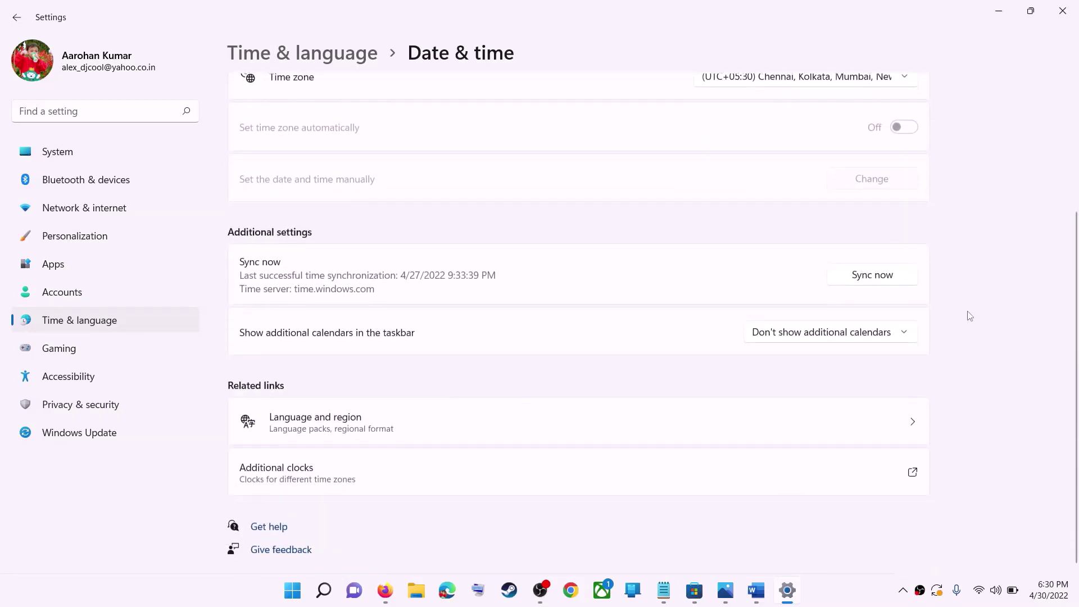
scroll(807, 374, up, 3)
scroll(802, 378, down, 3)
scroll(501, 332, up, 3)
- Check the country or region under the Language & region settings, and close Settings
click(70, 326)
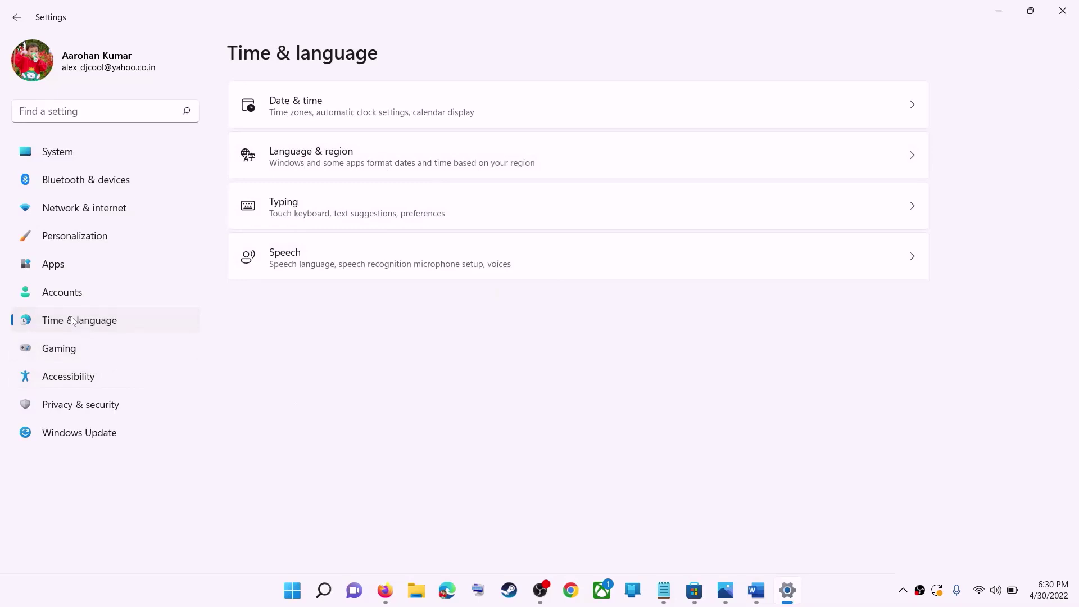
click(815, 170)
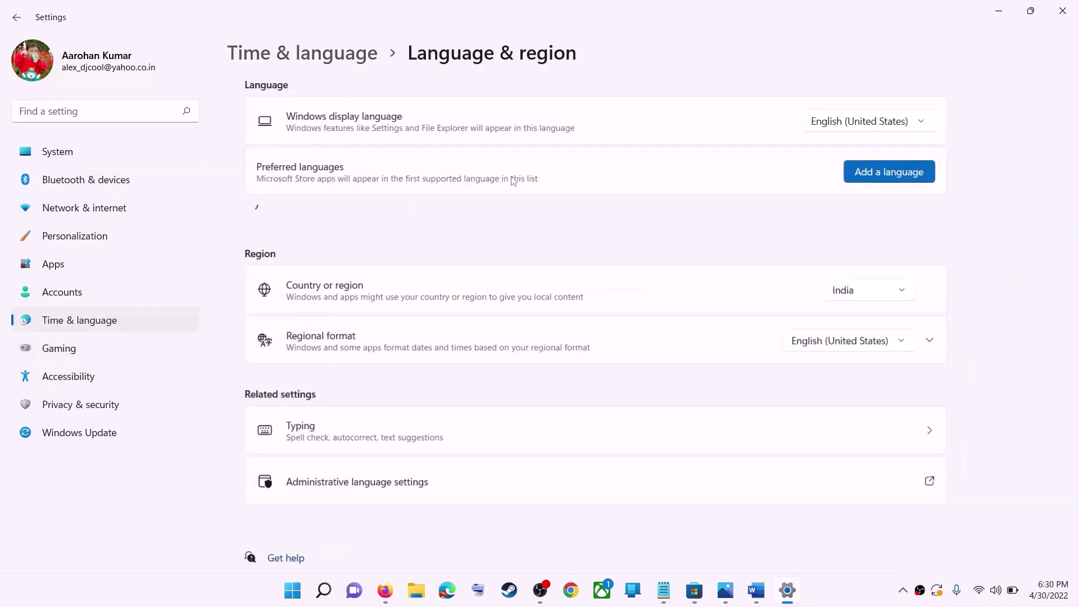
click(855, 316)
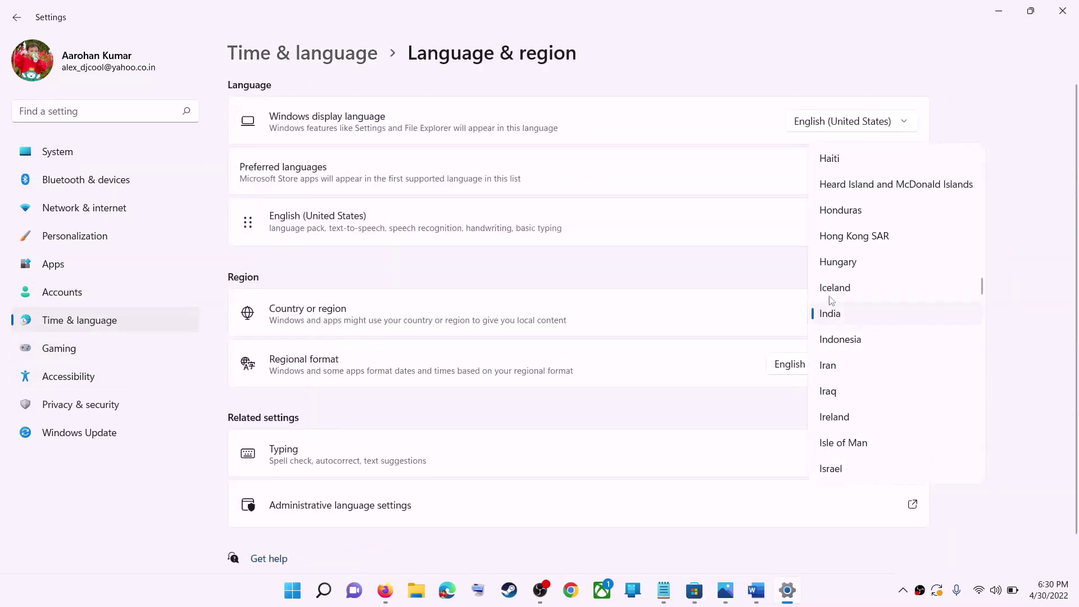
click(1050, 309)
click(1070, 15)
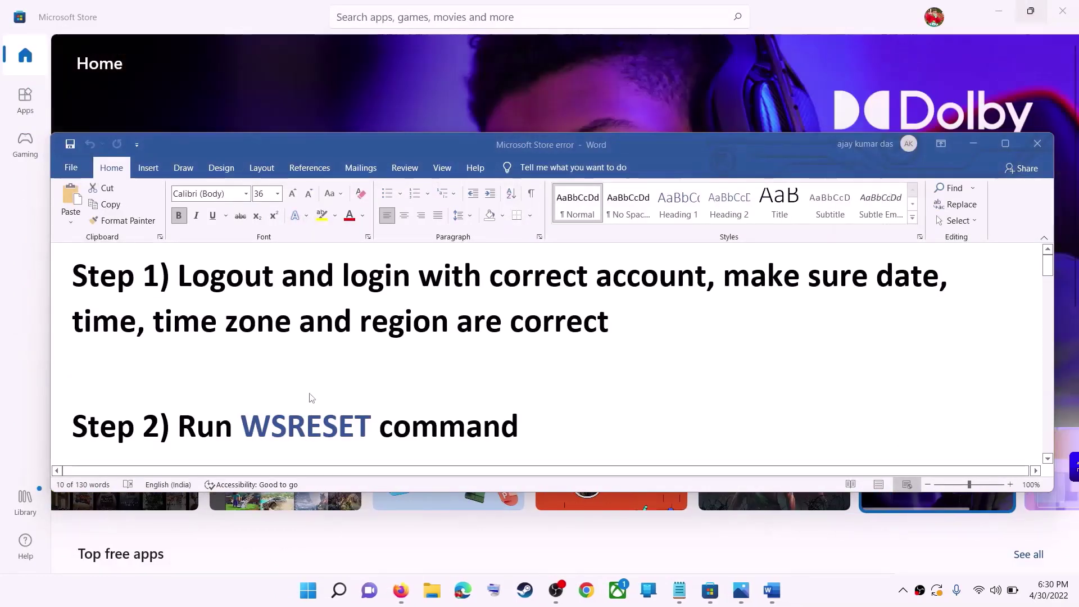
- Copy WSRESET from Step 2 of the Word document, run it through Windows search, and maximize the reopened Microsoft Store
scroll(393, 388, down, 1)
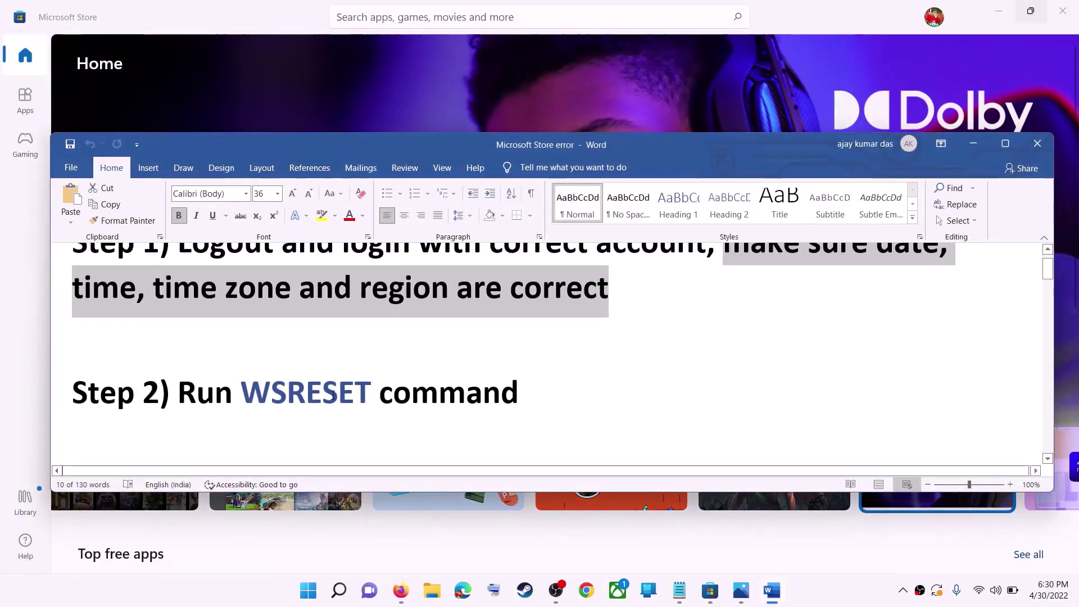
double_click(306, 393)
key(ctrl+c)
click(322, 595)
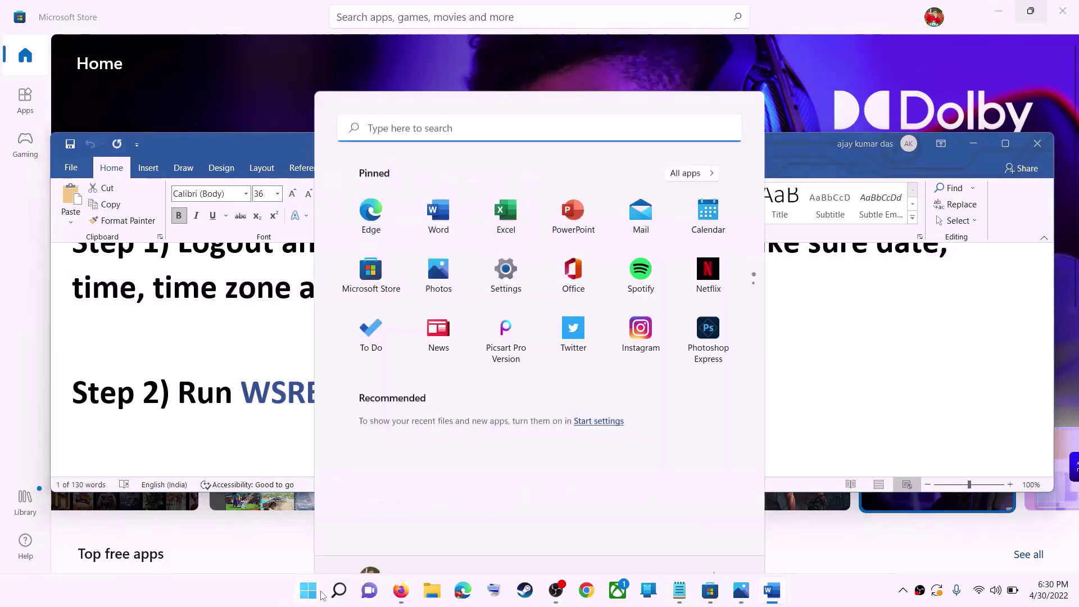
key(ctrl+v)
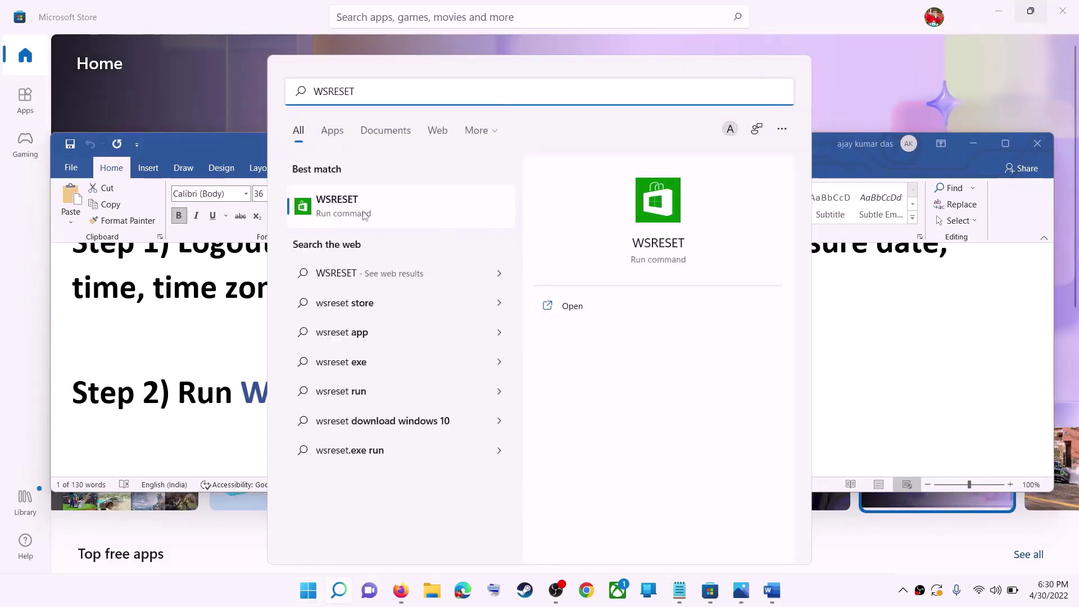
click(365, 215)
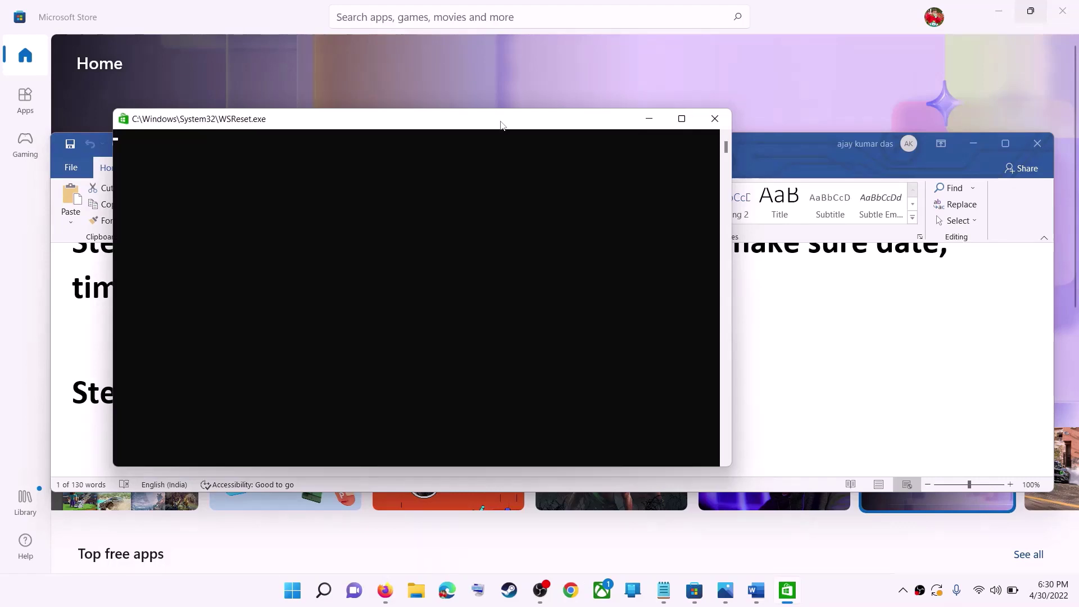
drag(502, 125, 571, 134)
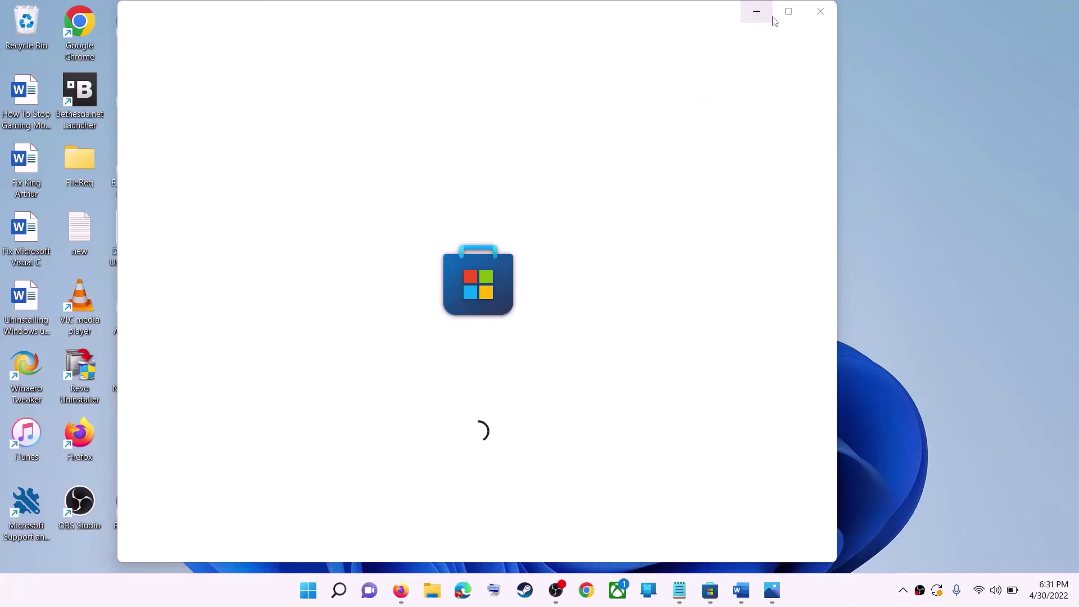
click(789, 11)
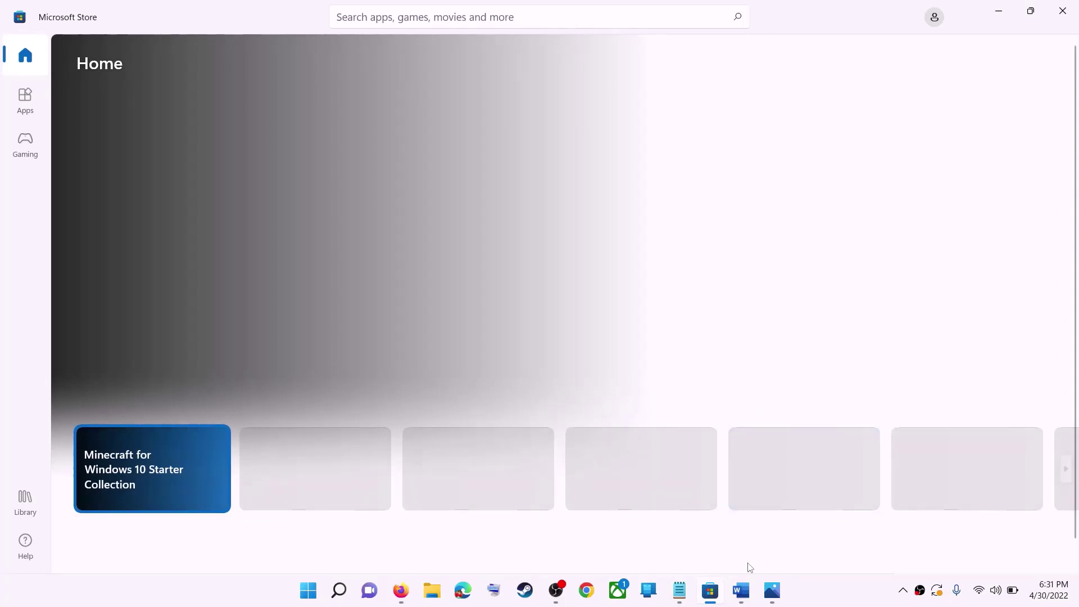
- Highlight the Step 3 instruction in Word and open the Microsoft Store app settings at the Reset section
click(741, 590)
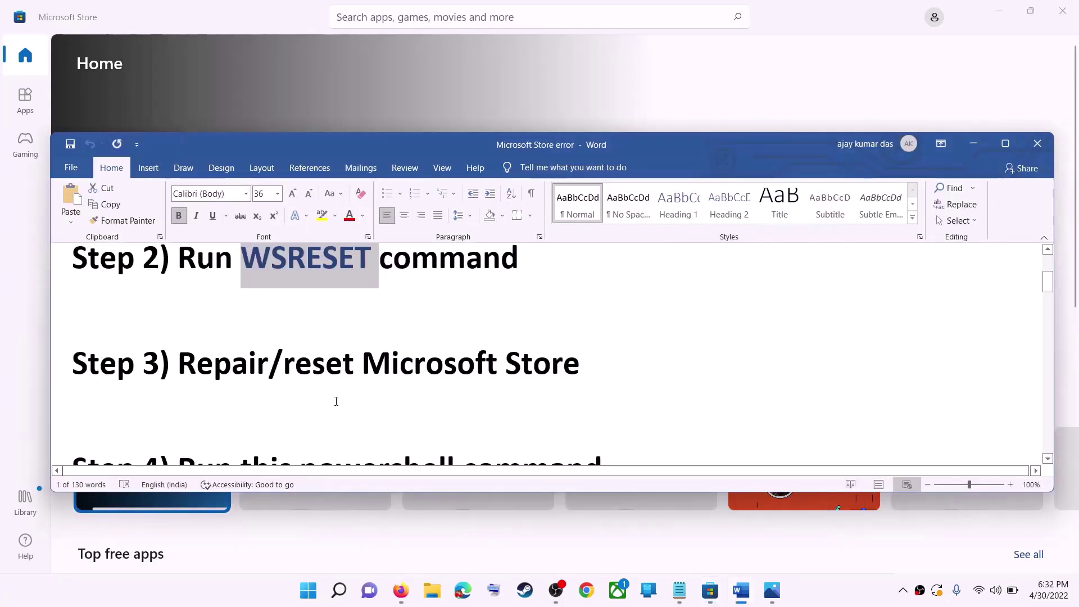
drag(284, 364, 585, 366)
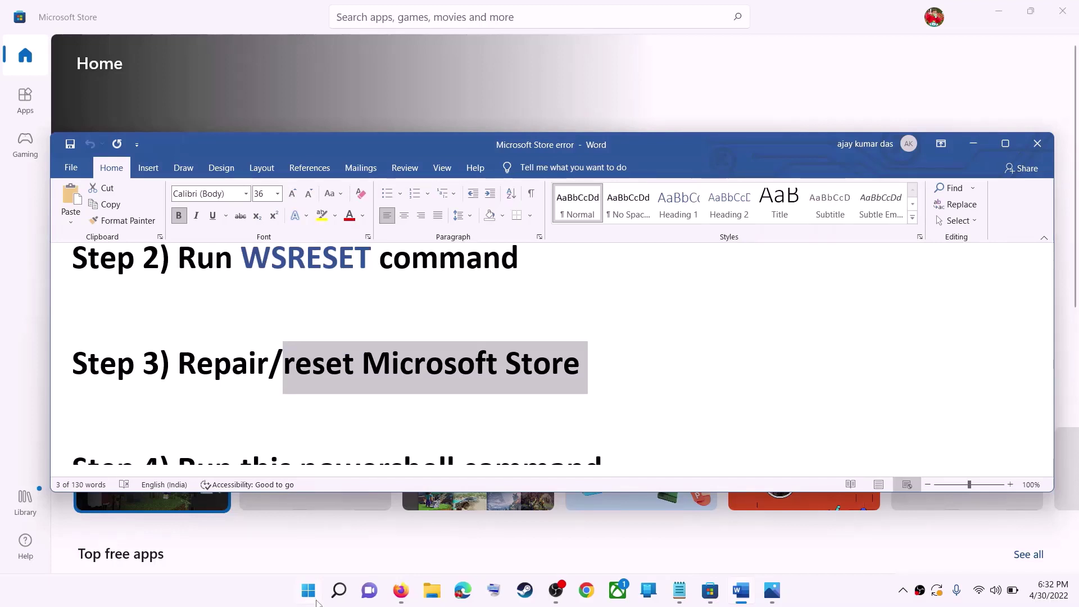
click(316, 601)
text(store)
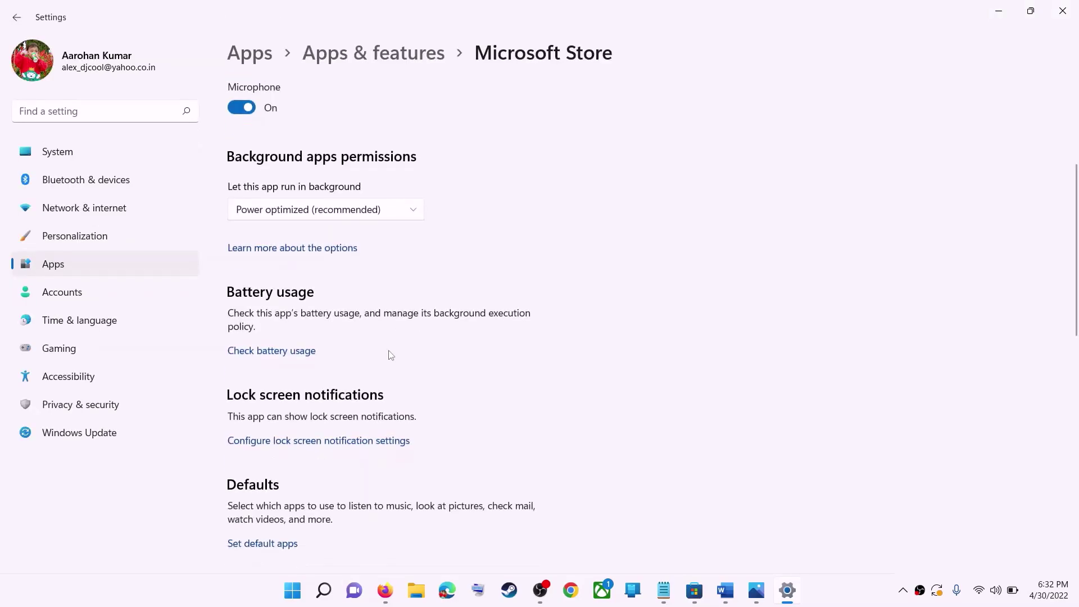
scroll(384, 353, down, 5)
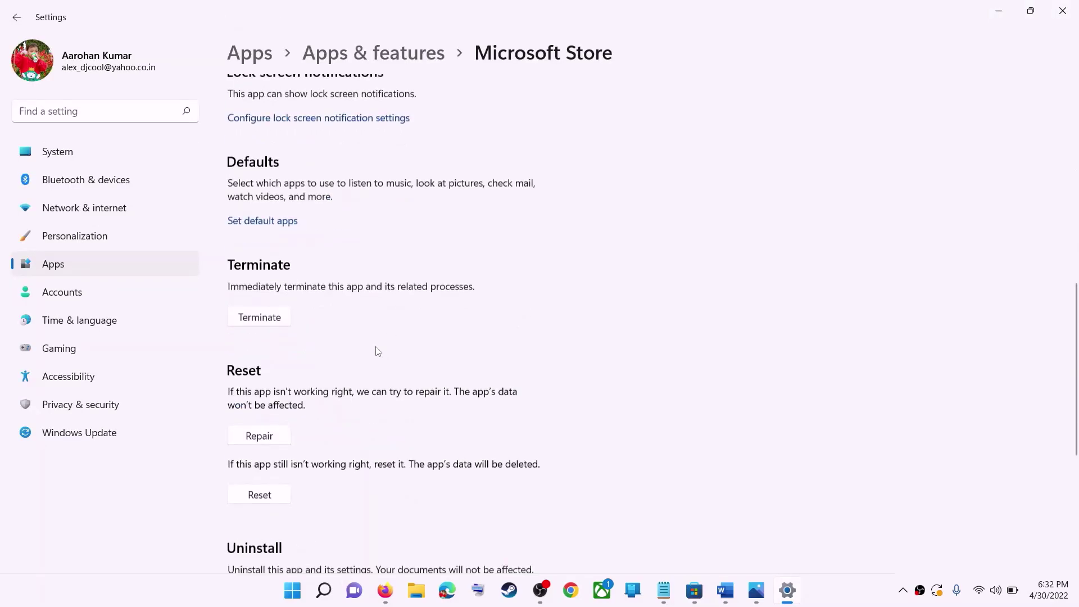
scroll(378, 351, down, 3)
- Repair the Microsoft Store app and reset it, confirming the deletion of its app data
click(259, 255)
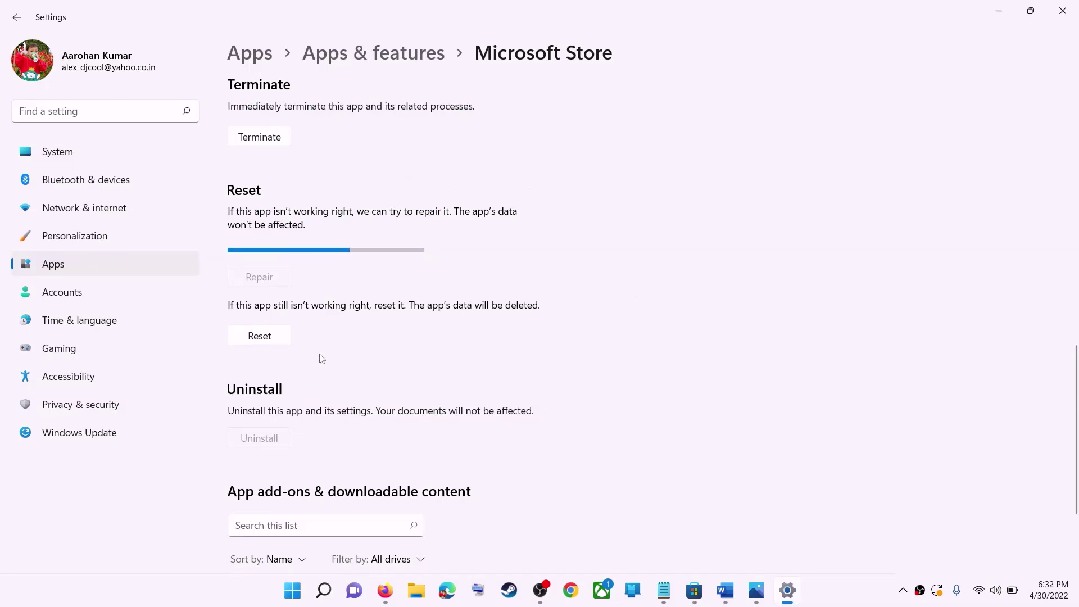
click(270, 340)
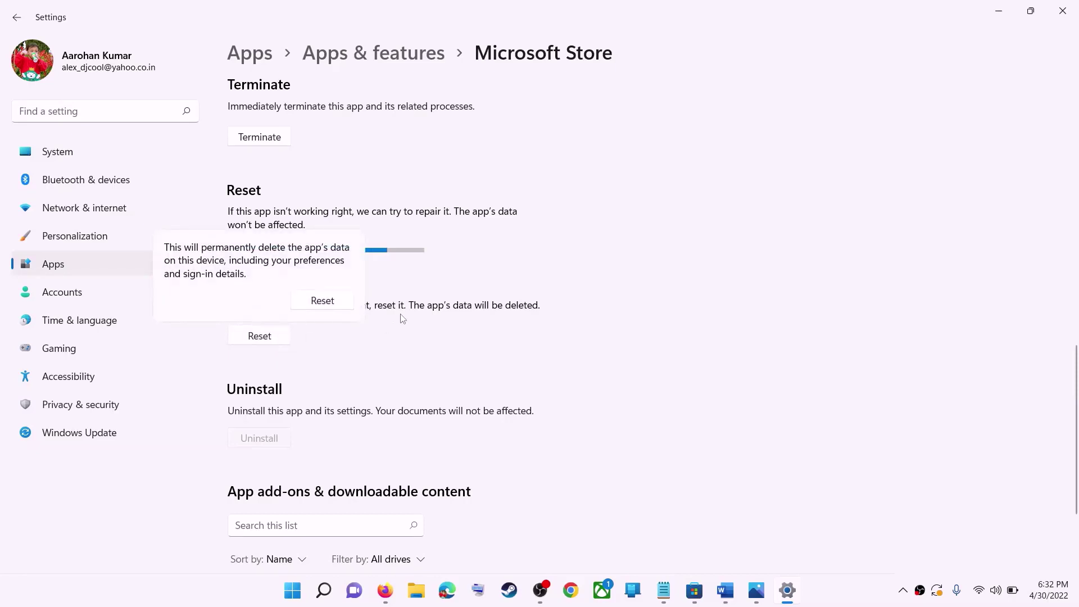
click(323, 302)
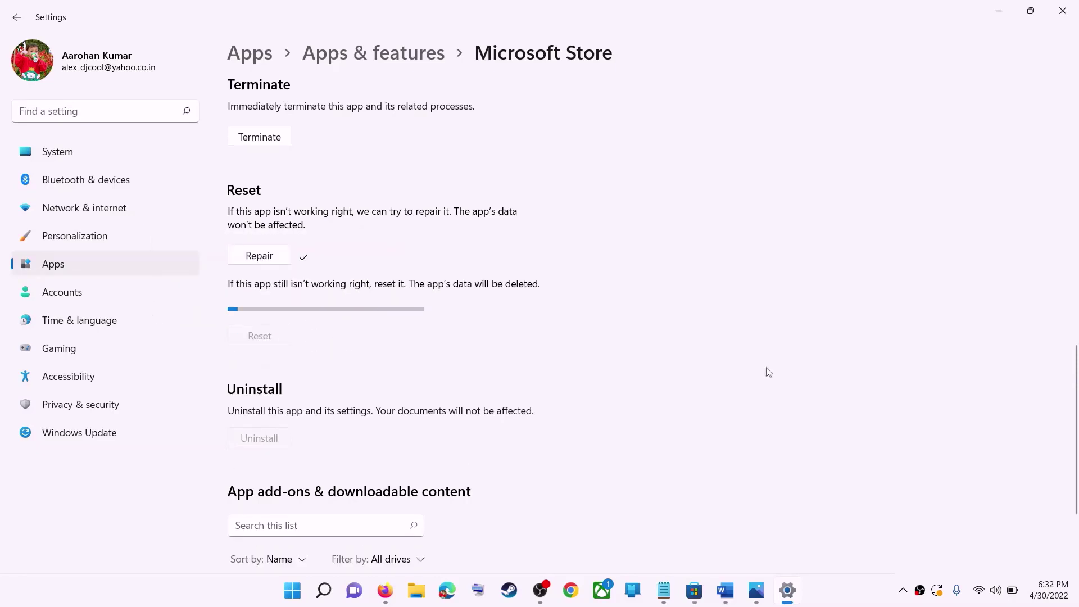
- Copy the full Get-AppxPackage PowerShell command under Step 4 of the Word document
click(725, 590)
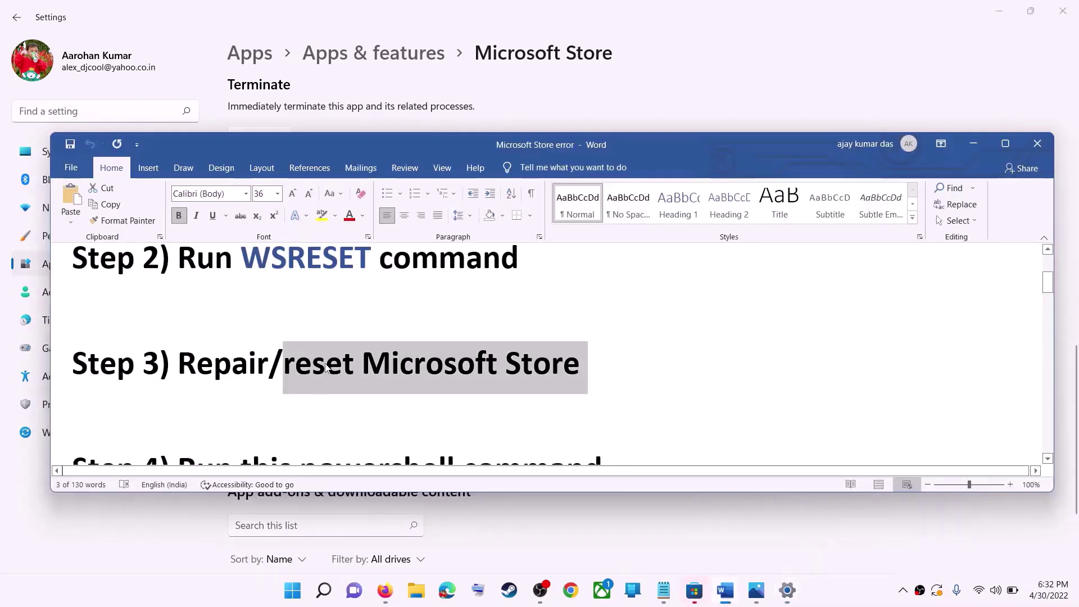
scroll(281, 365, down, 2)
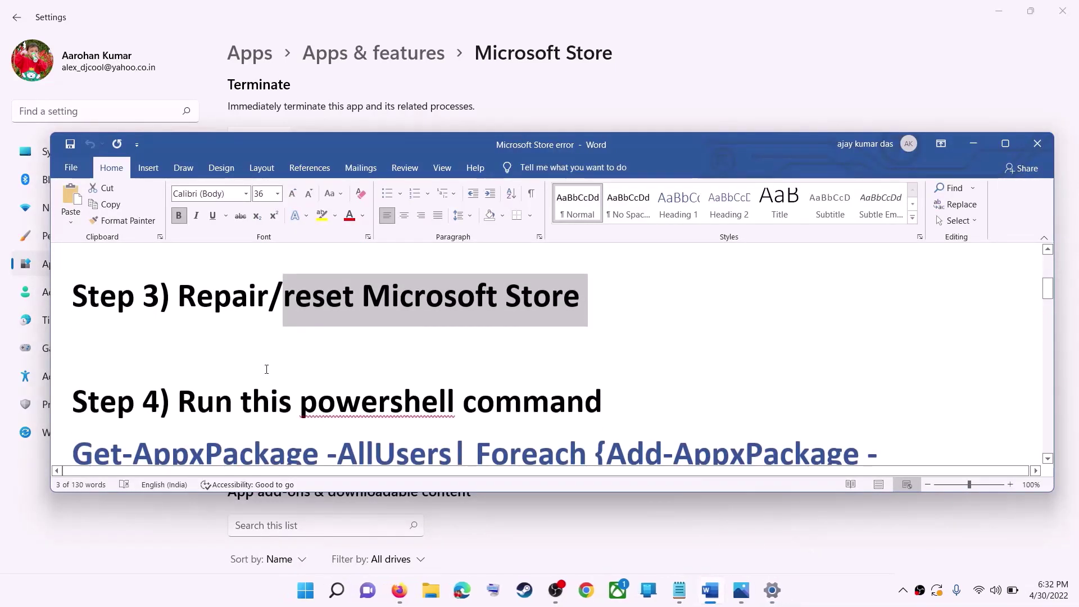
scroll(268, 370, down, 2)
scroll(268, 370, down, 1)
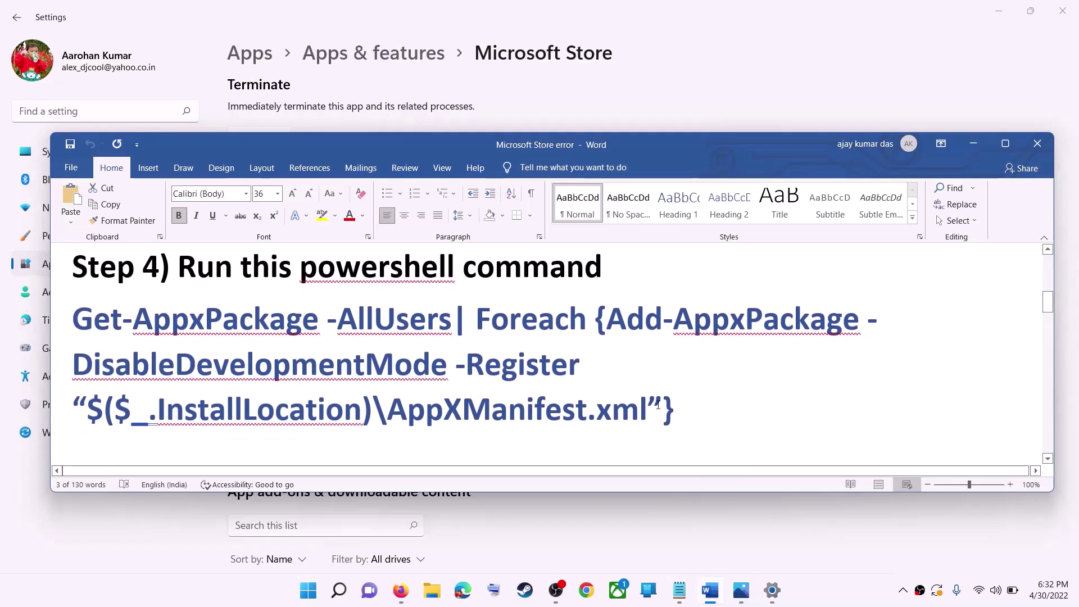
drag(658, 405, 159, 343)
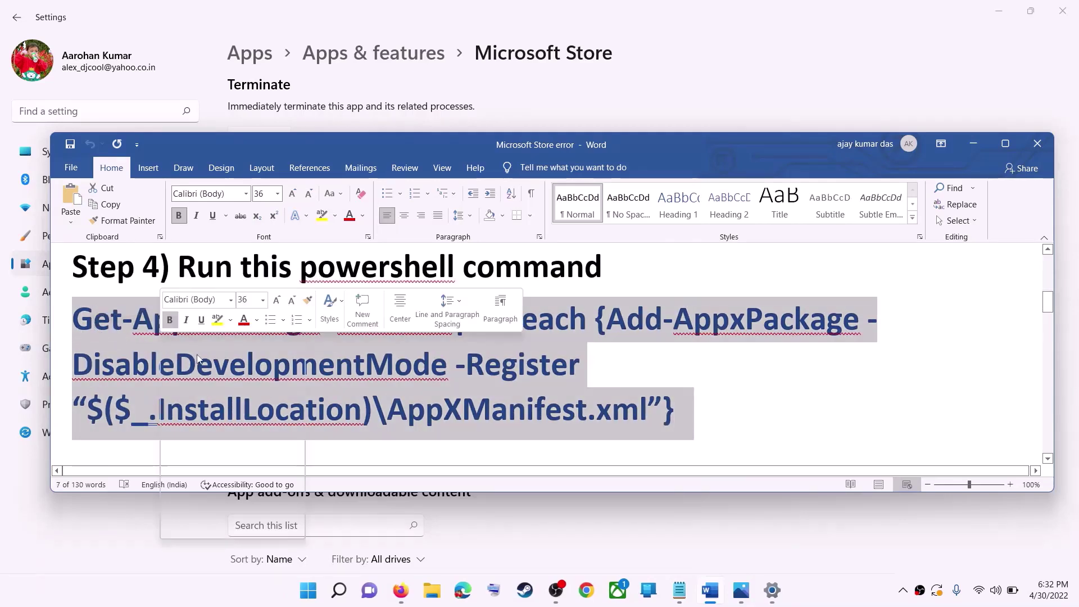
right_click(160, 343)
click(186, 373)
- Find Windows PowerShell through Windows search and run it as administrator, allowing it to make changes to the device
click(310, 595)
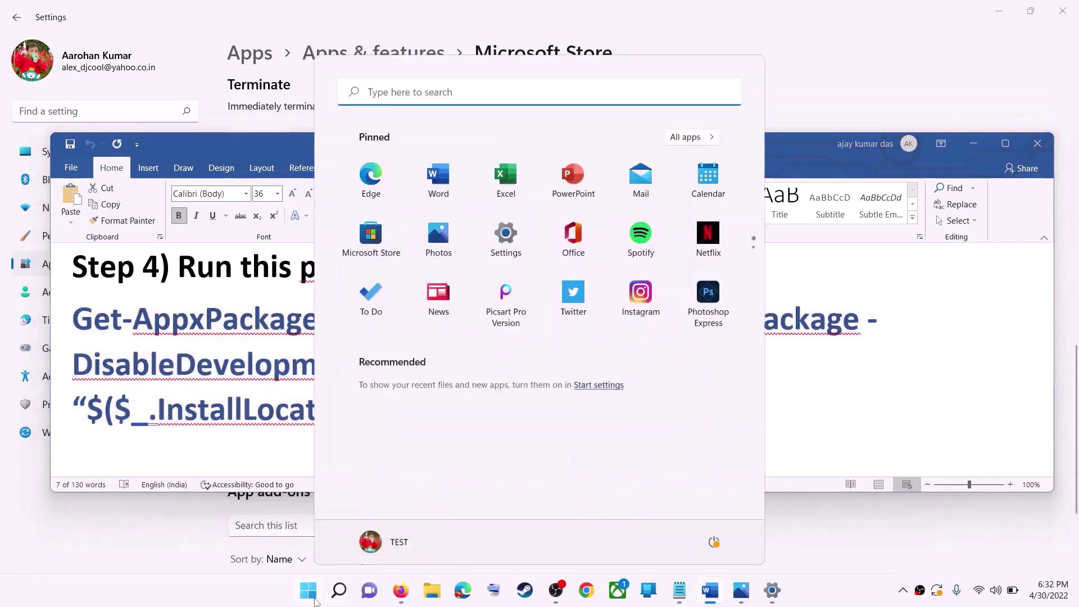
text(power)
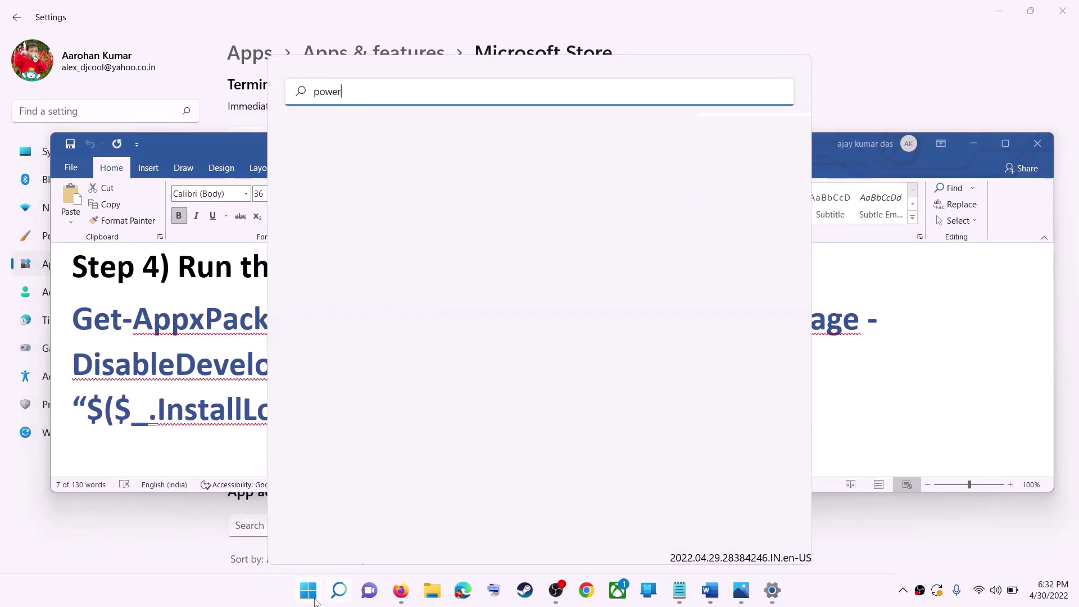
text(shell)
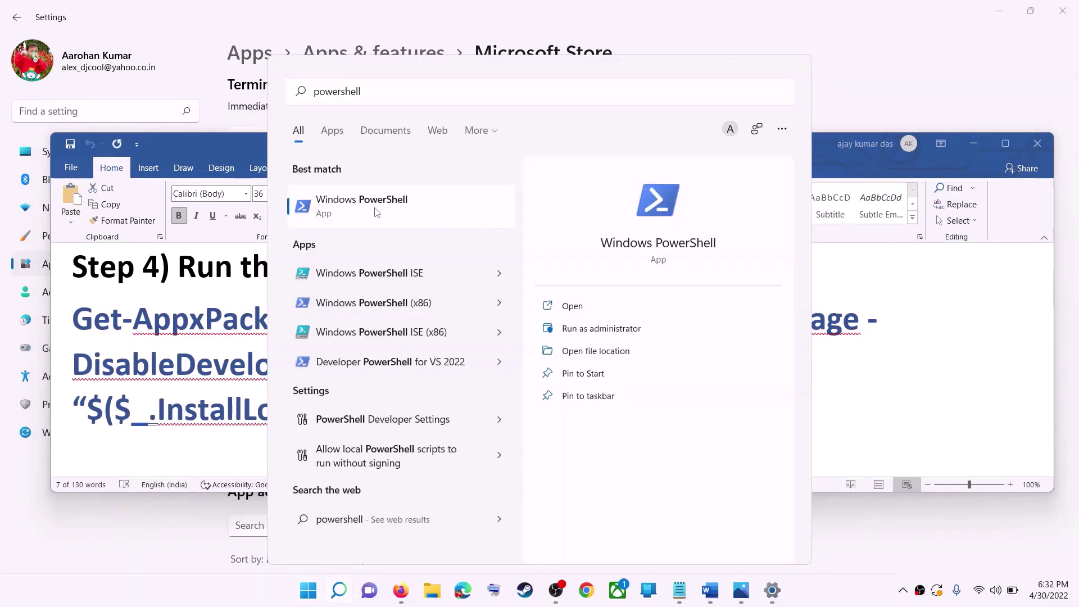
right_click(377, 212)
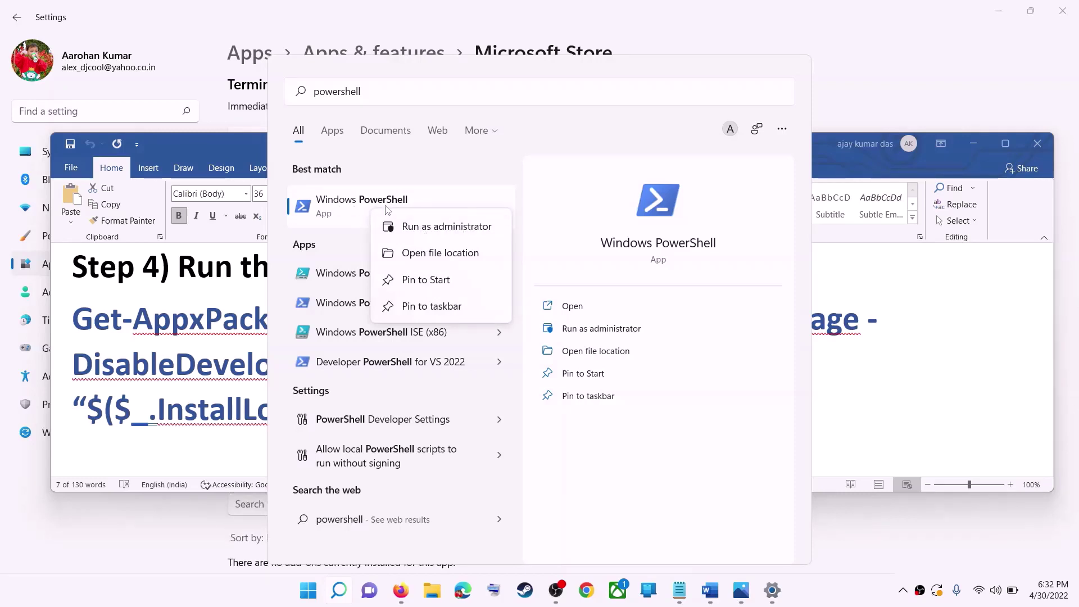
click(468, 231)
right_click(423, 212)
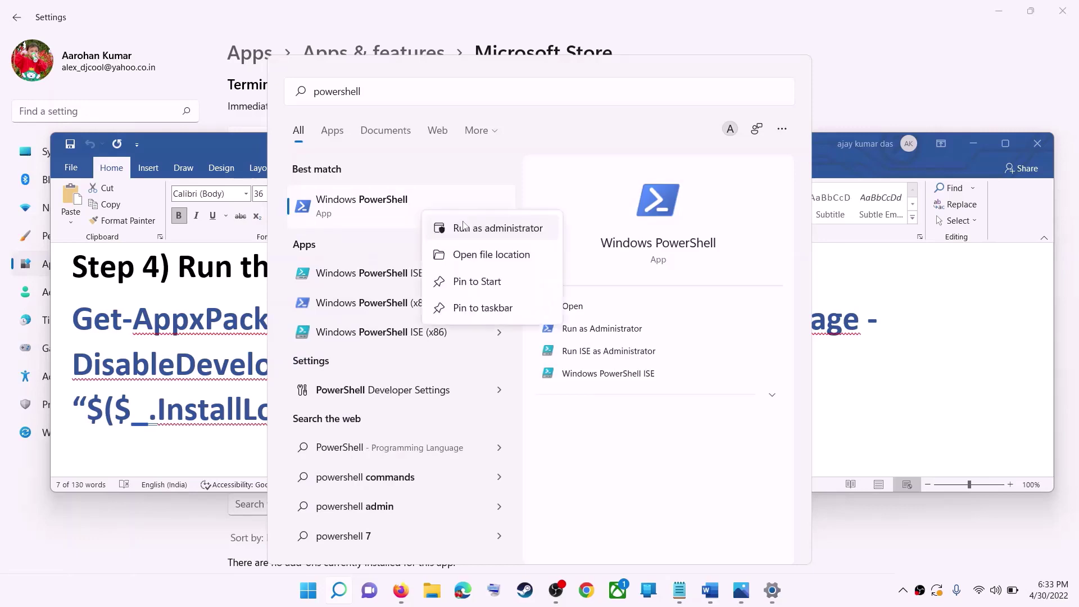
click(458, 227)
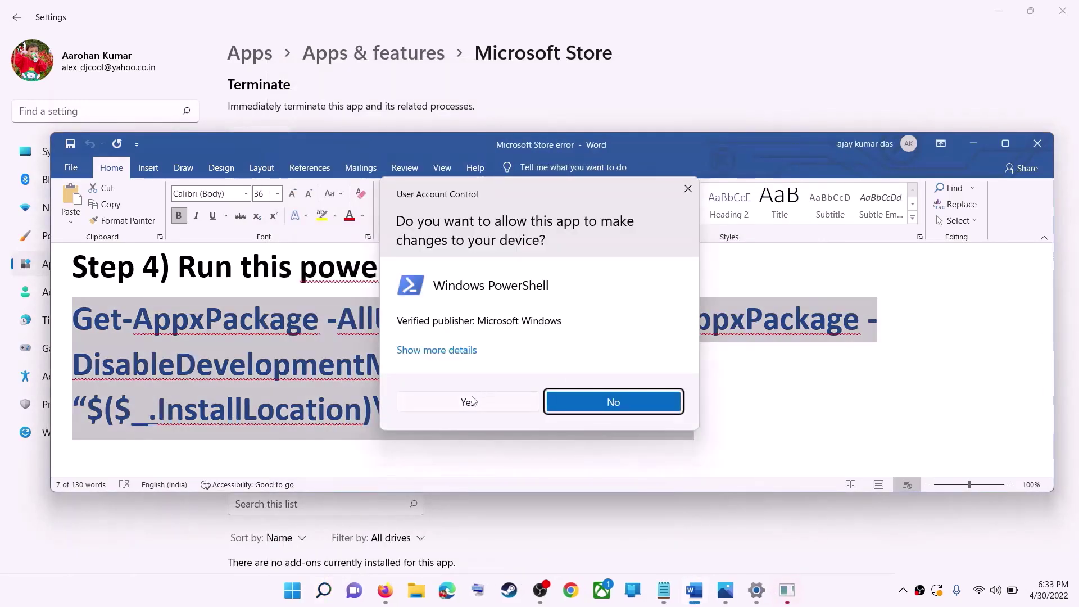
click(474, 400)
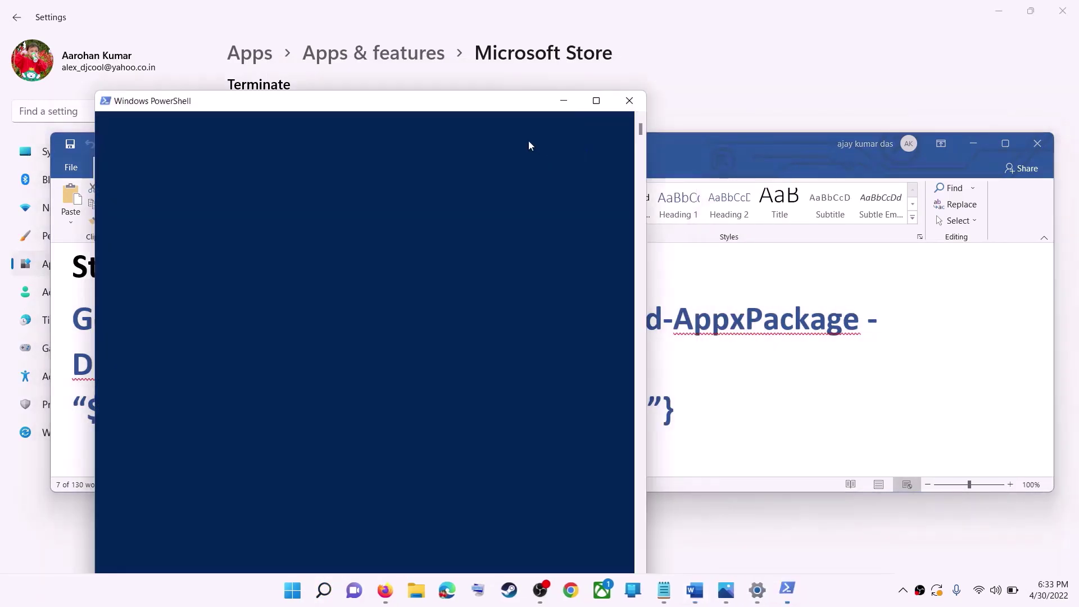
- Run the copied Get-AppxPackage command in the elevated PowerShell session and close the PowerShell window
key(ctrl+v)
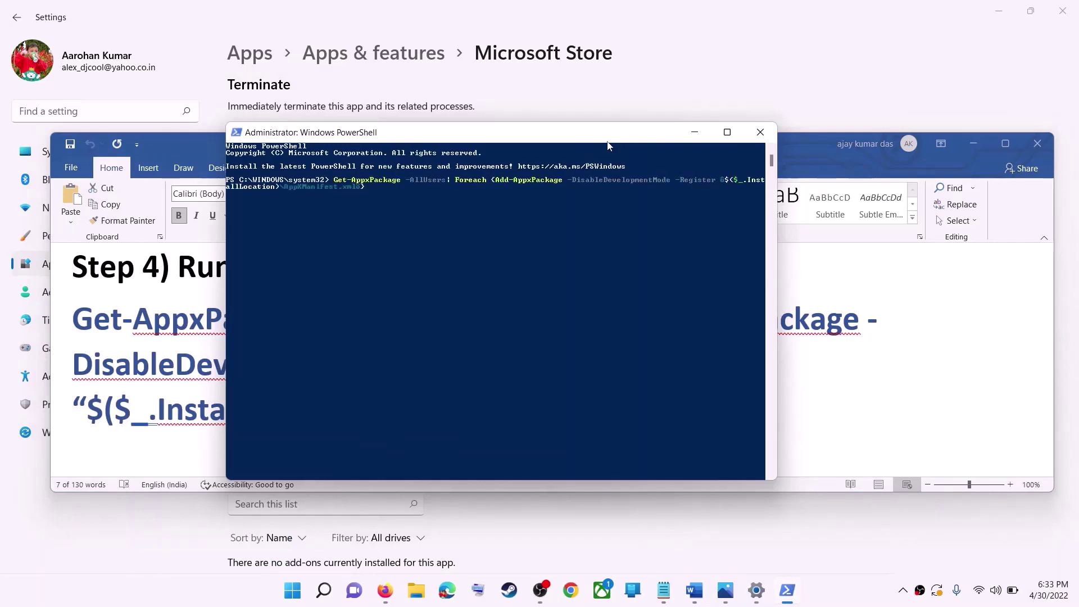
key(Return)
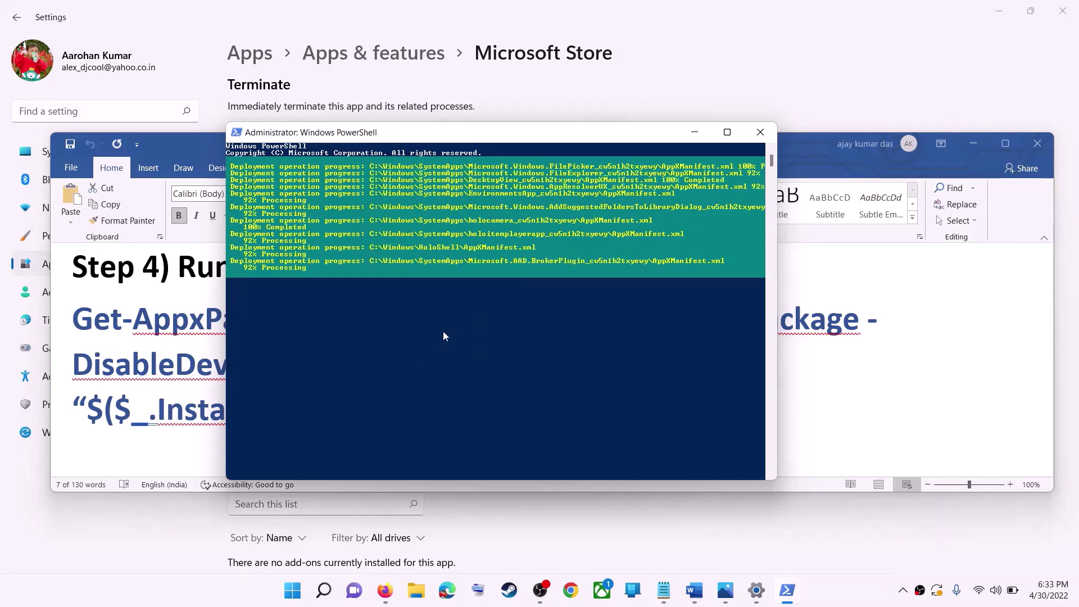
click(842, 593)
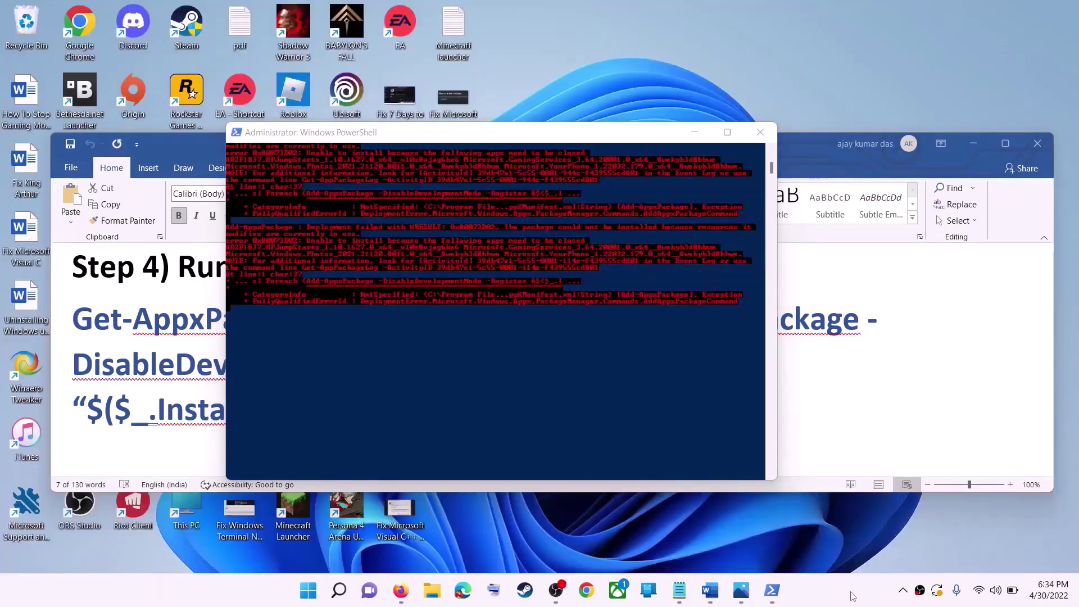
click(758, 133)
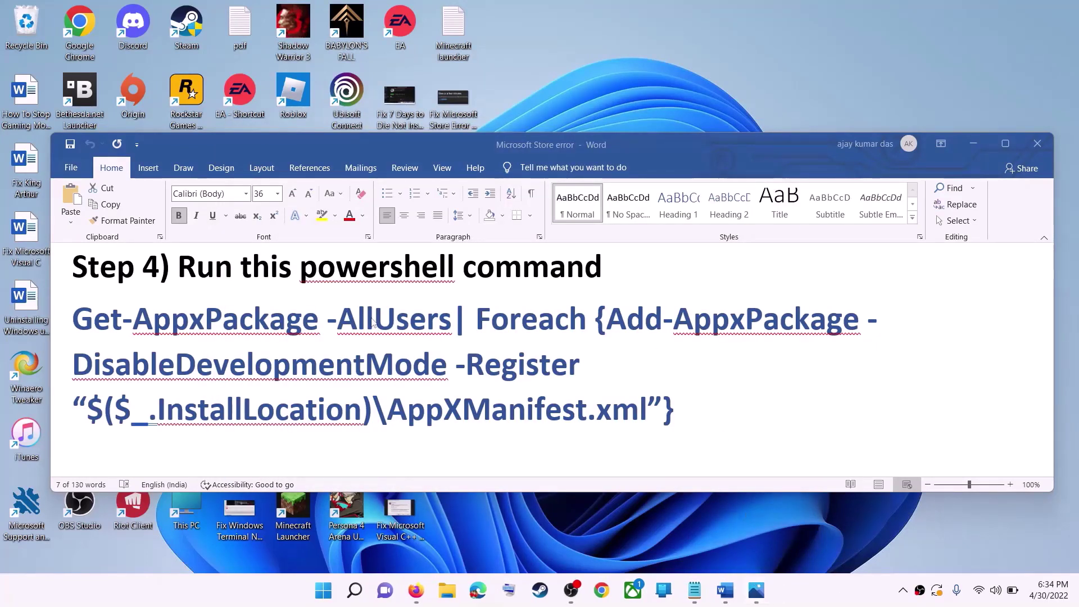
- Consult Step 5 on Store local cache files in the Word document, then open the Windows (C:) drive in File Explorer
triple_click(449, 358)
scroll(466, 384, down, 2)
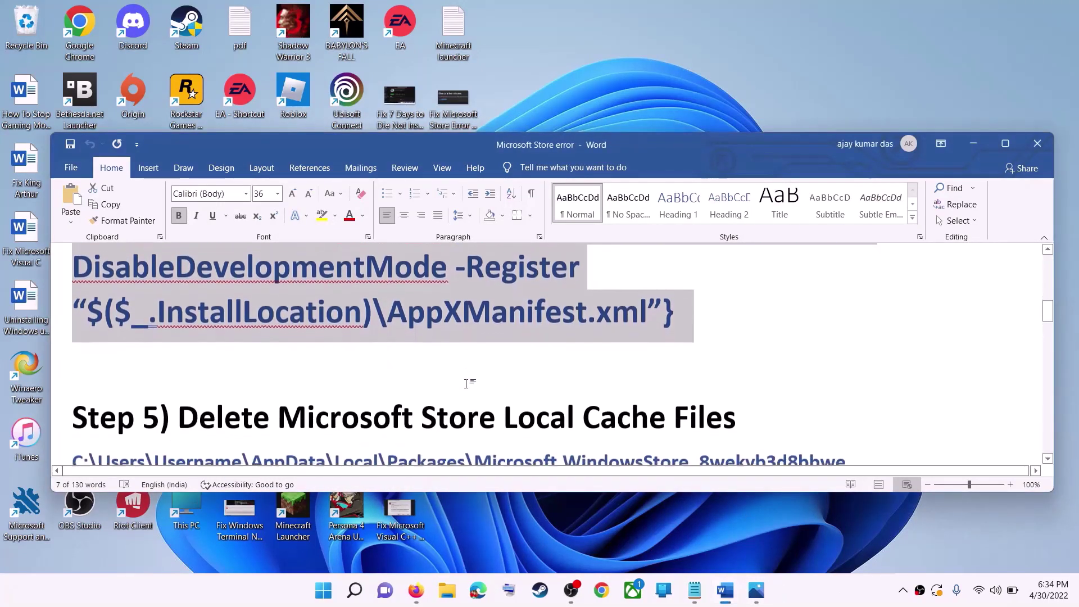
scroll(466, 383, down, 2)
scroll(651, 355, up, 1)
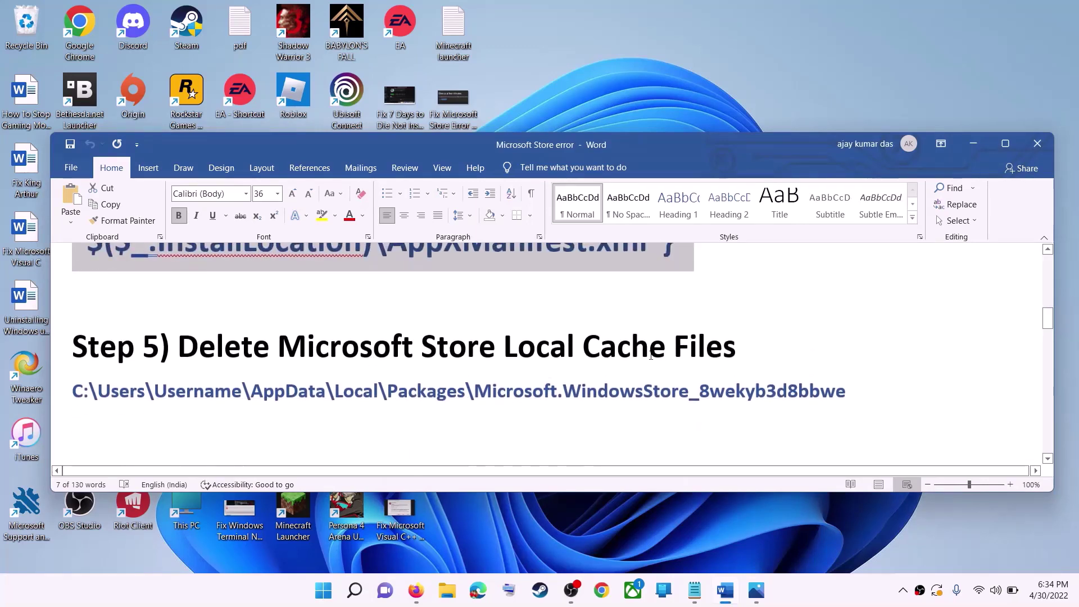
click(447, 591)
click(79, 253)
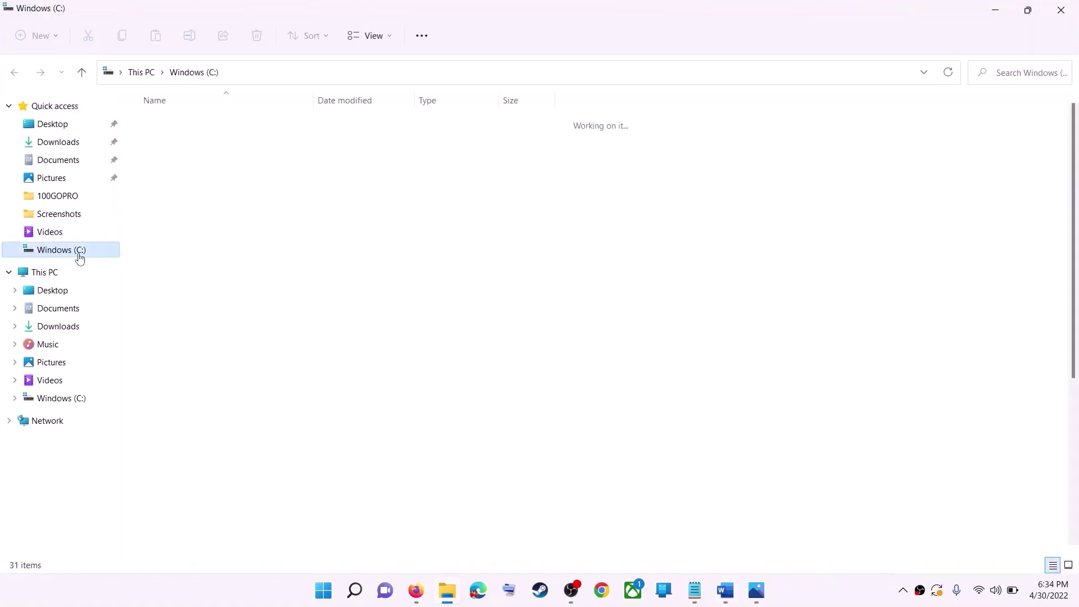
click(78, 273)
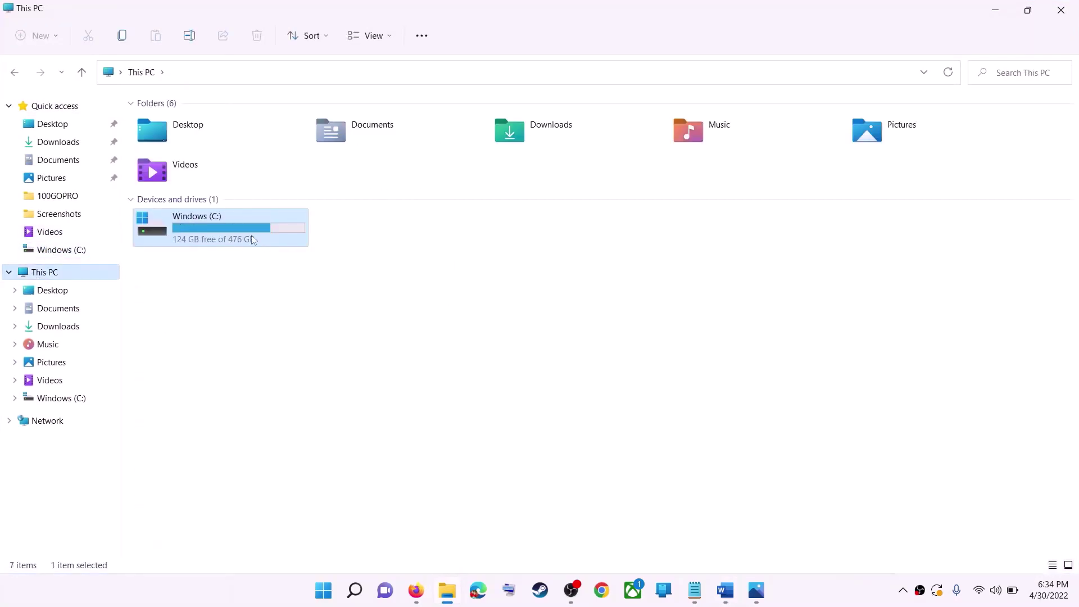
double_click(227, 237)
scroll(259, 416, down, 4)
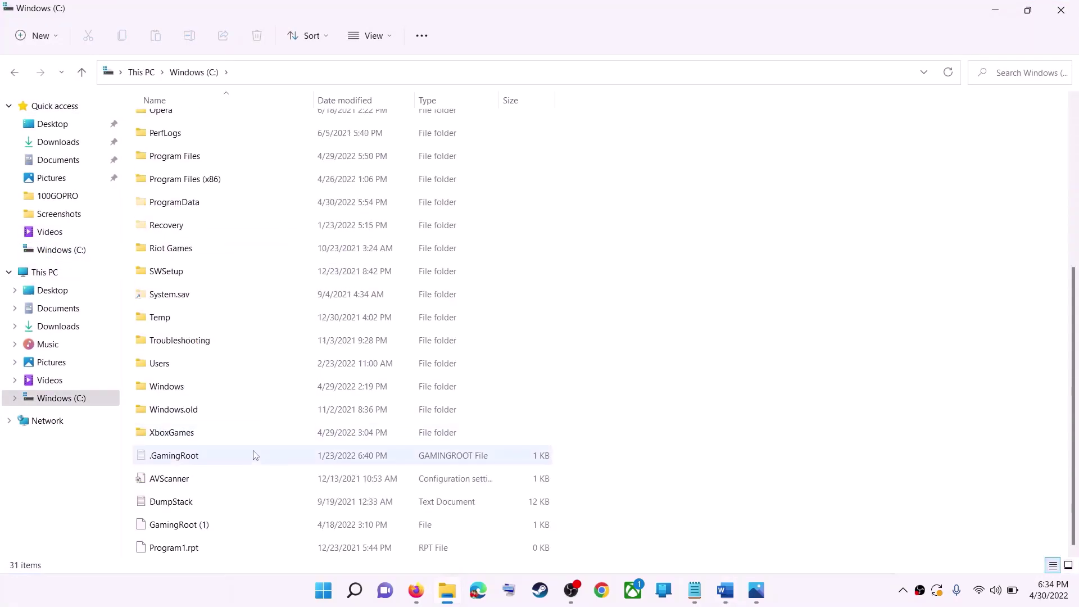
- Open the Users folder on the C: drive and go into the personal user profile folder
click(171, 370)
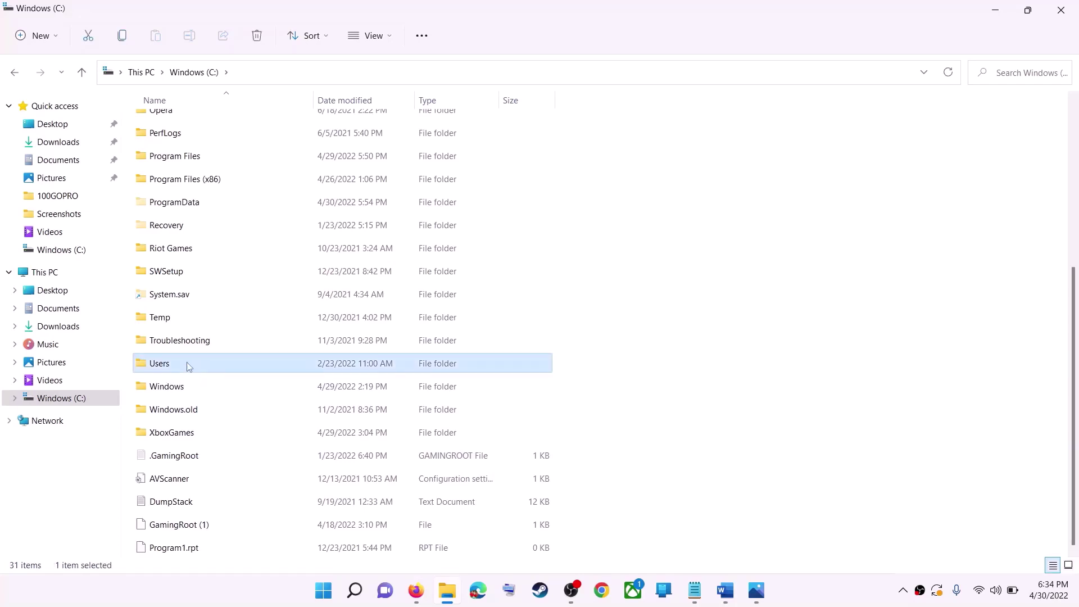
double_click(188, 366)
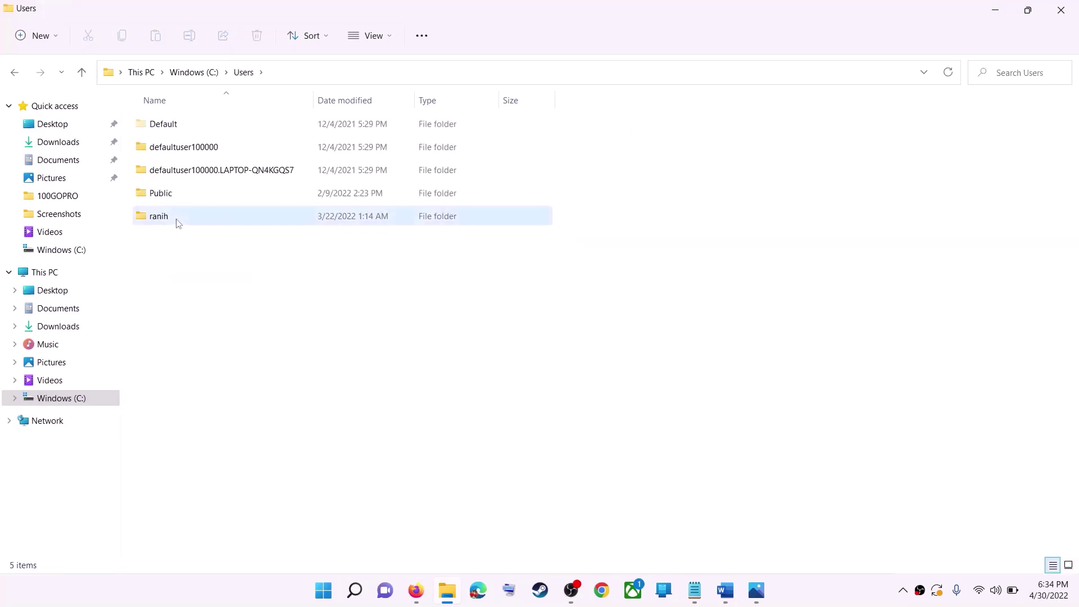
click(191, 221)
double_click(191, 221)
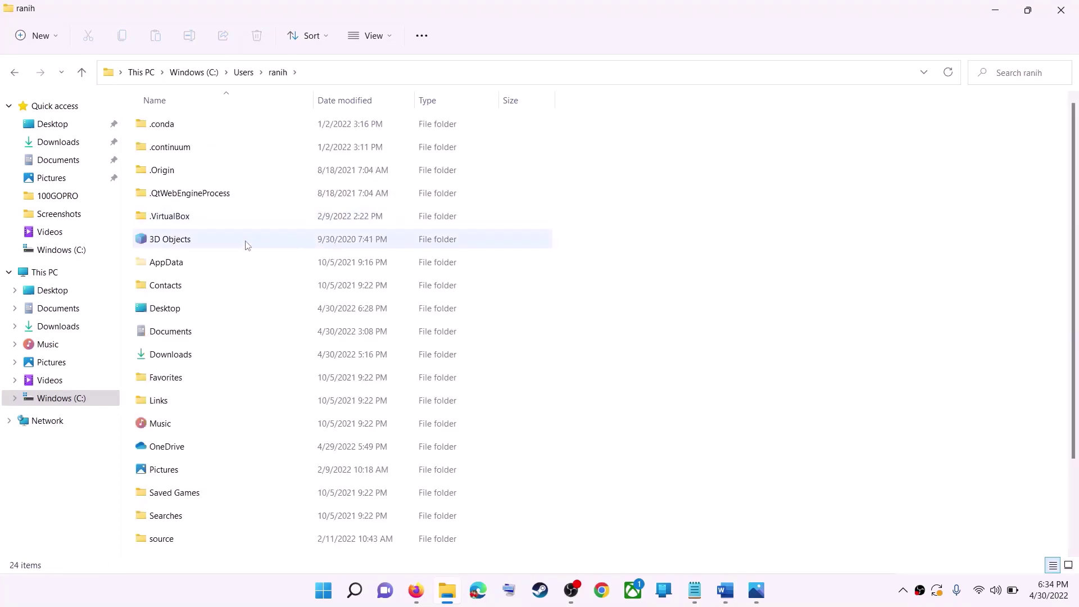
- Check that hidden items are set to show in File Explorer and open the AppData folder
click(181, 264)
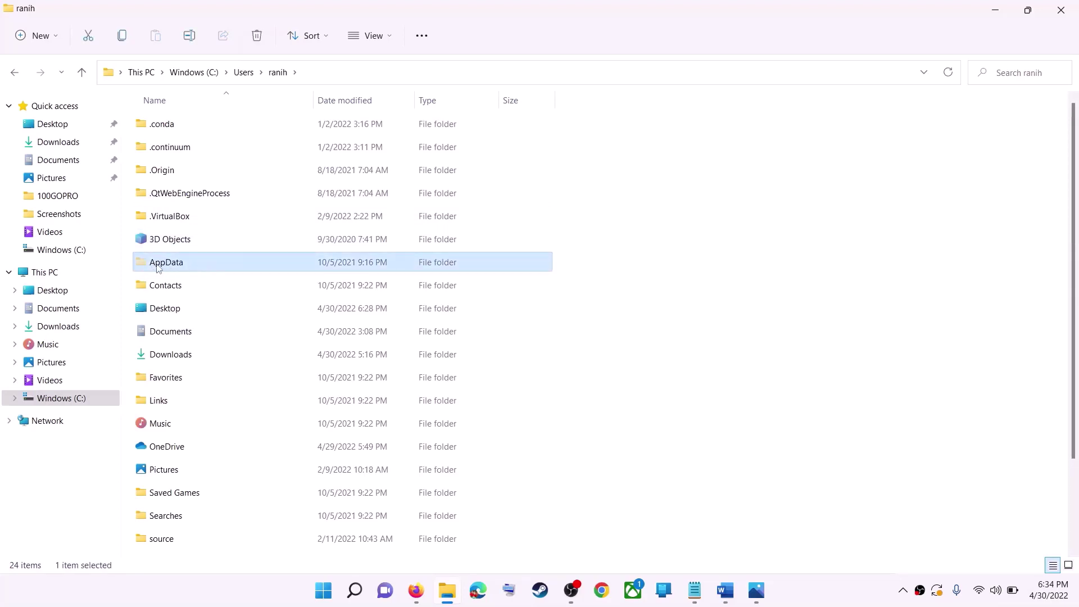
click(391, 41)
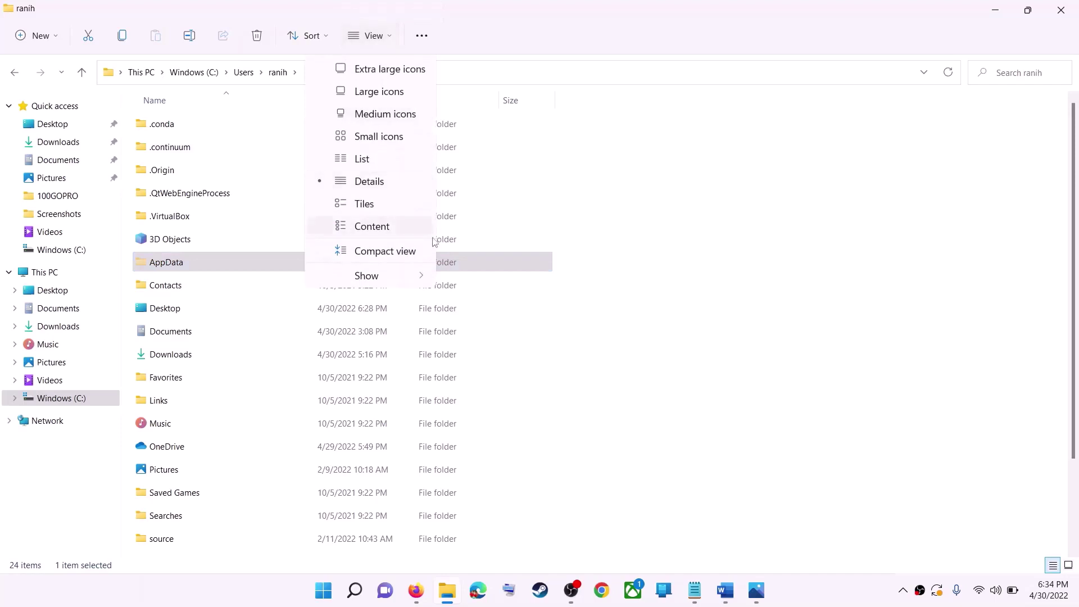
mouse_move(373, 278)
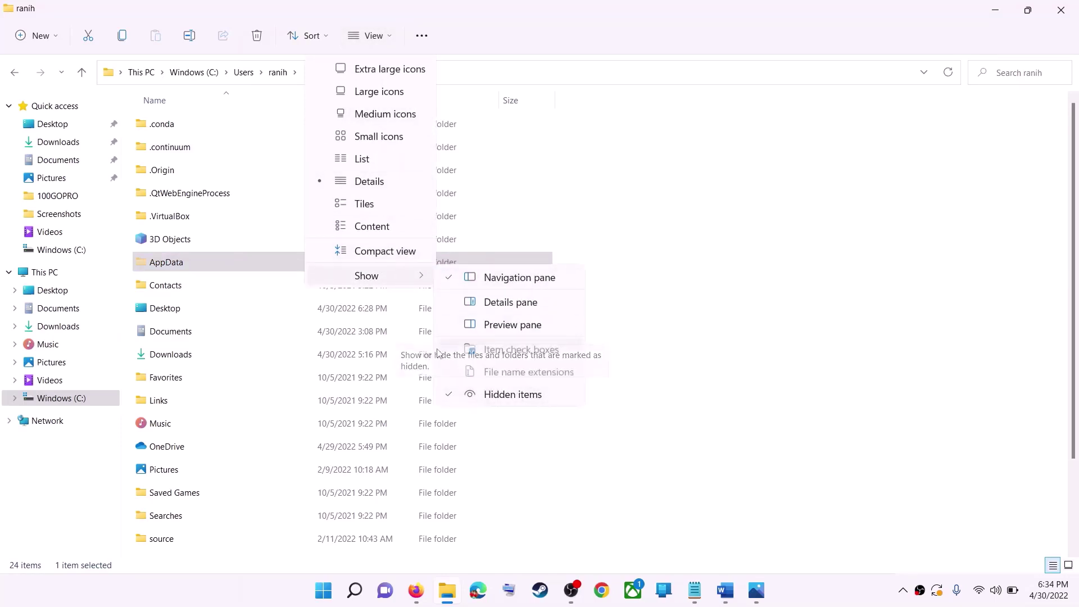
click(173, 268)
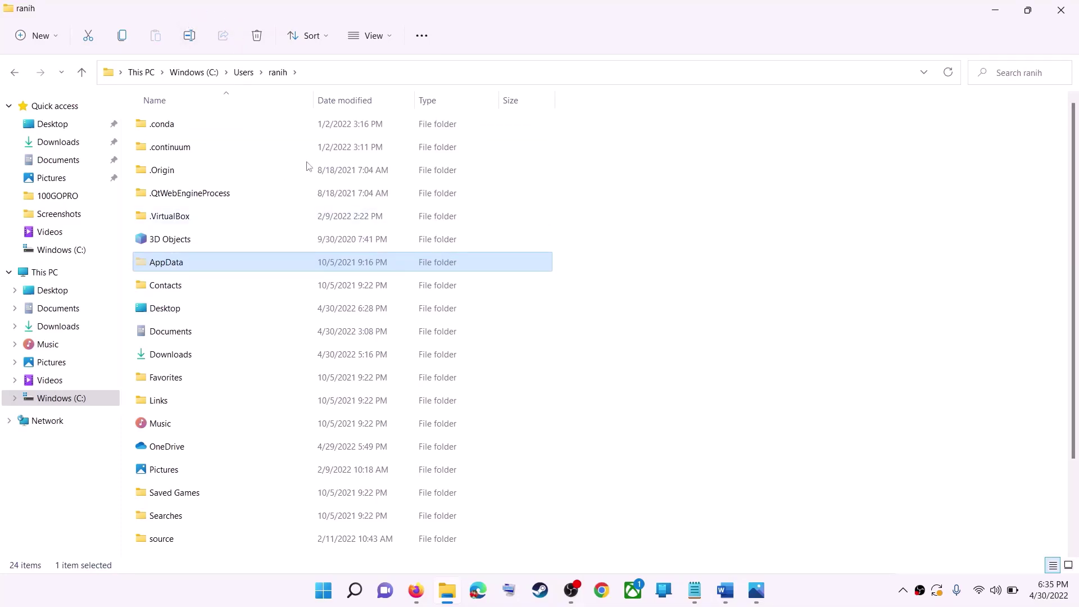
double_click(201, 264)
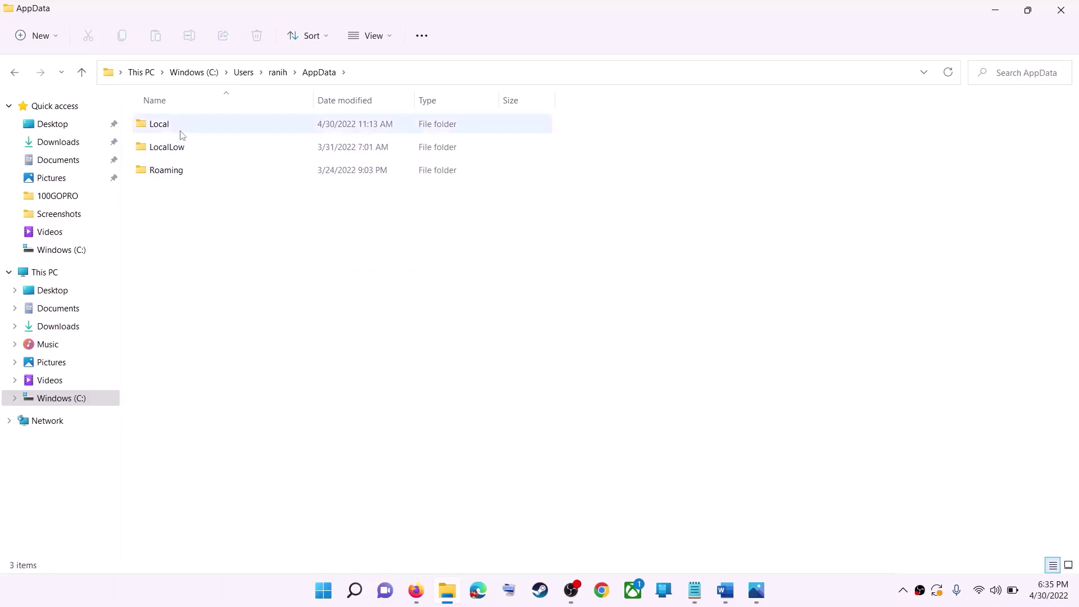
- Open the Local folder inside AppData and go into its Packages folder
click(215, 134)
double_click(201, 129)
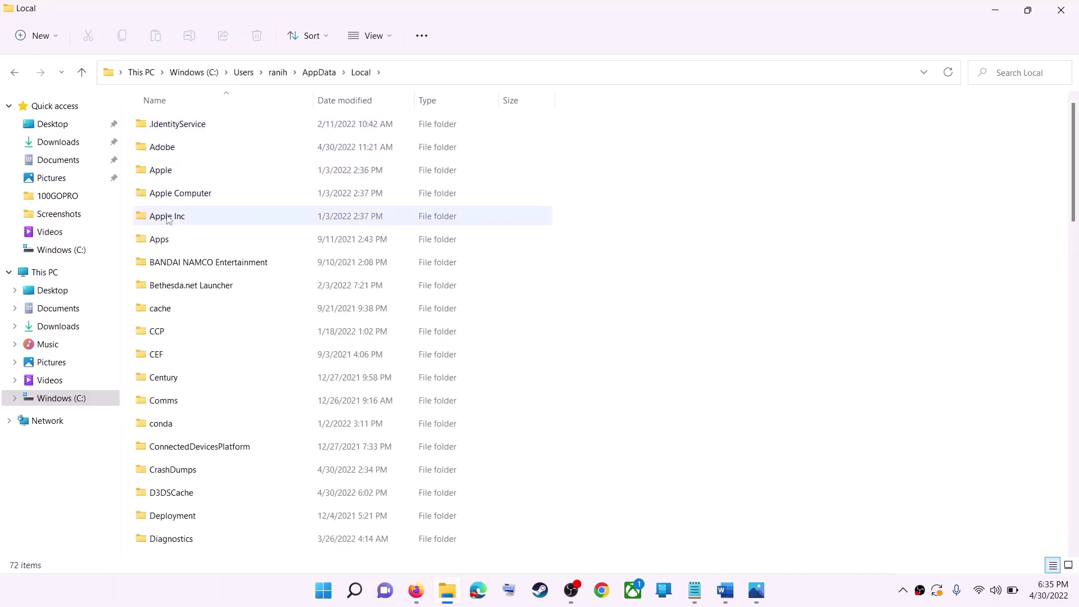
key(p)
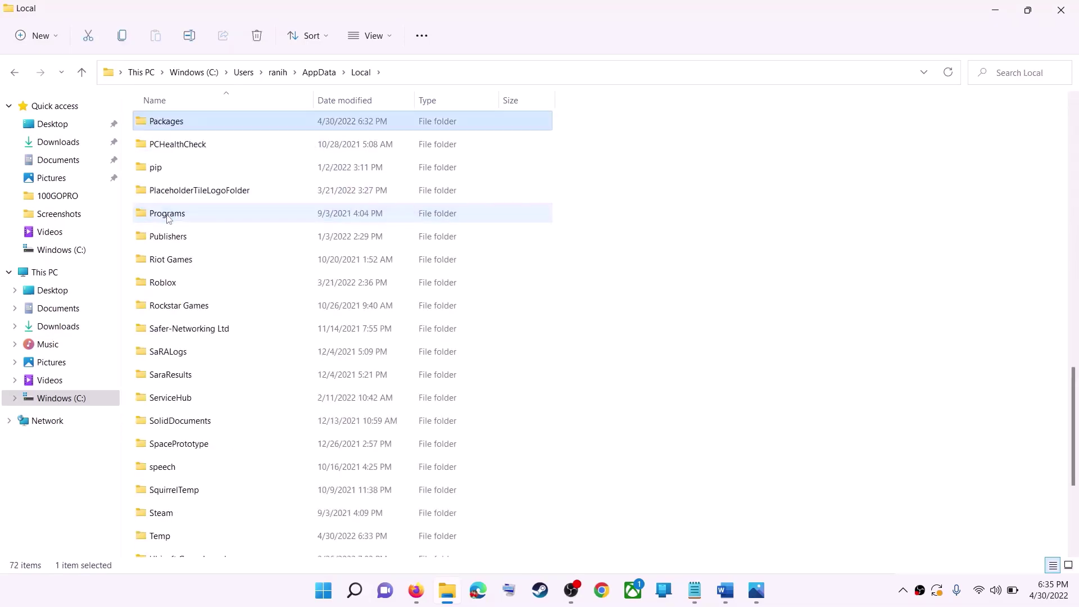
click(216, 129)
double_click(254, 126)
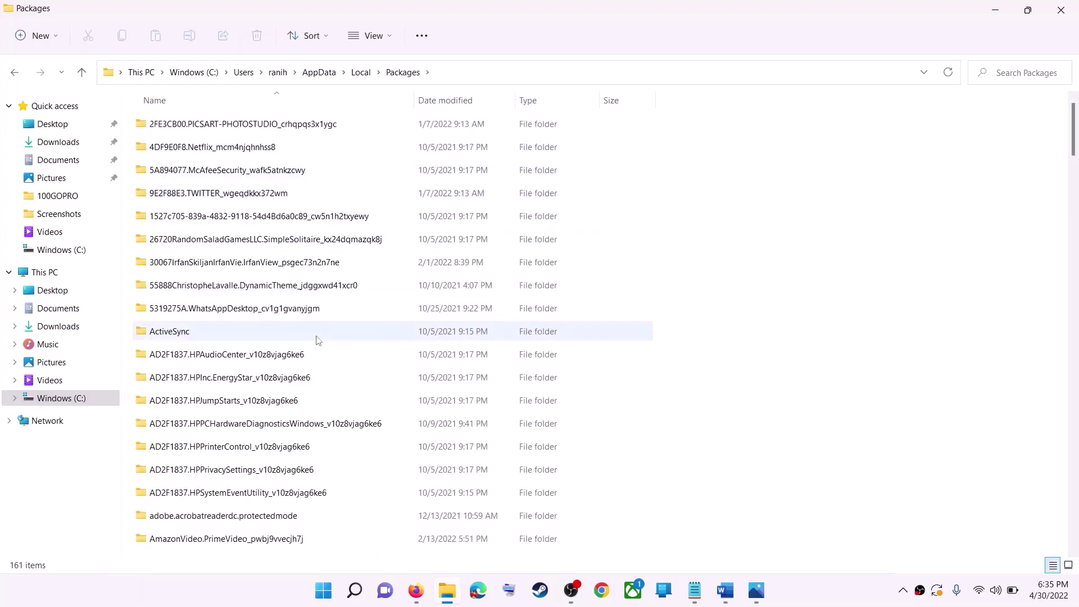
- Check the Store package folder name in Word's Step 5 and open Microsoft.WindowsStore_8wekyb3d8bbwe within Packages
scroll(317, 340, down, 20)
key(alt+Tab)
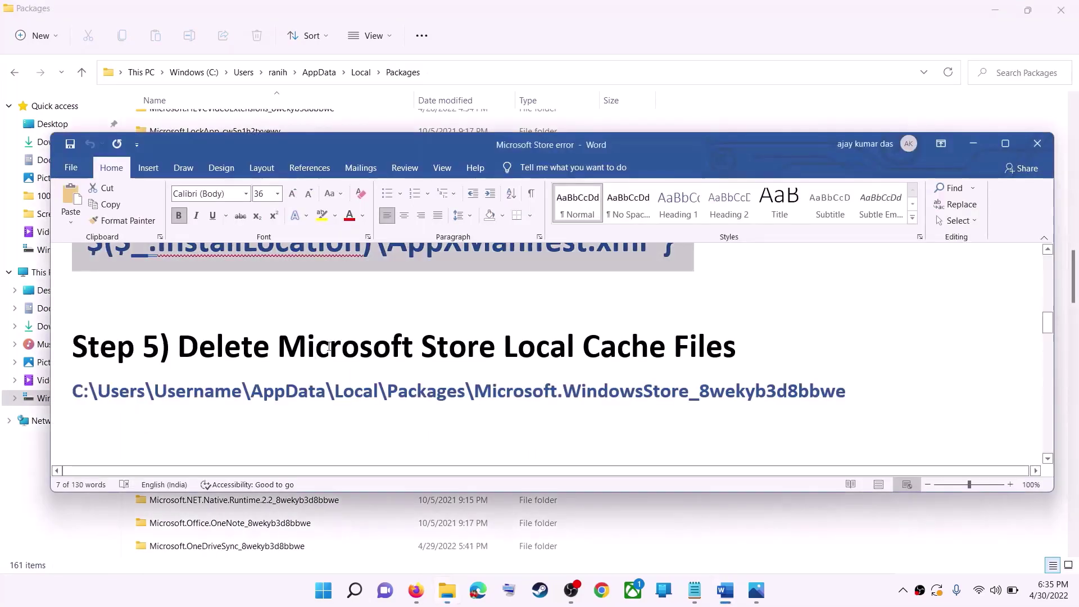
key(alt+Tab)
scroll(292, 385, down, 12)
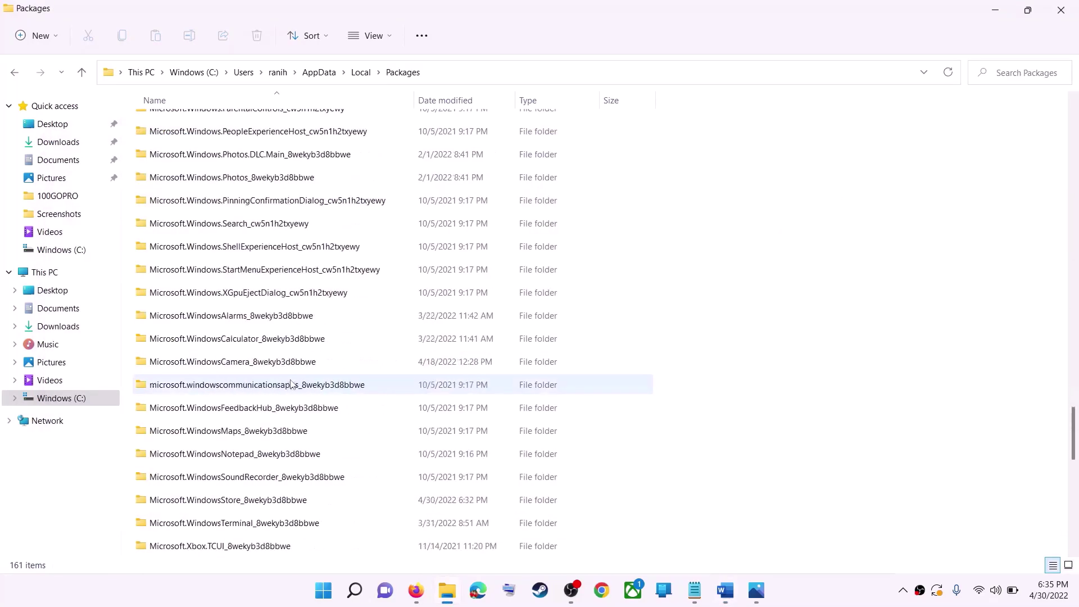
scroll(292, 385, down, 3)
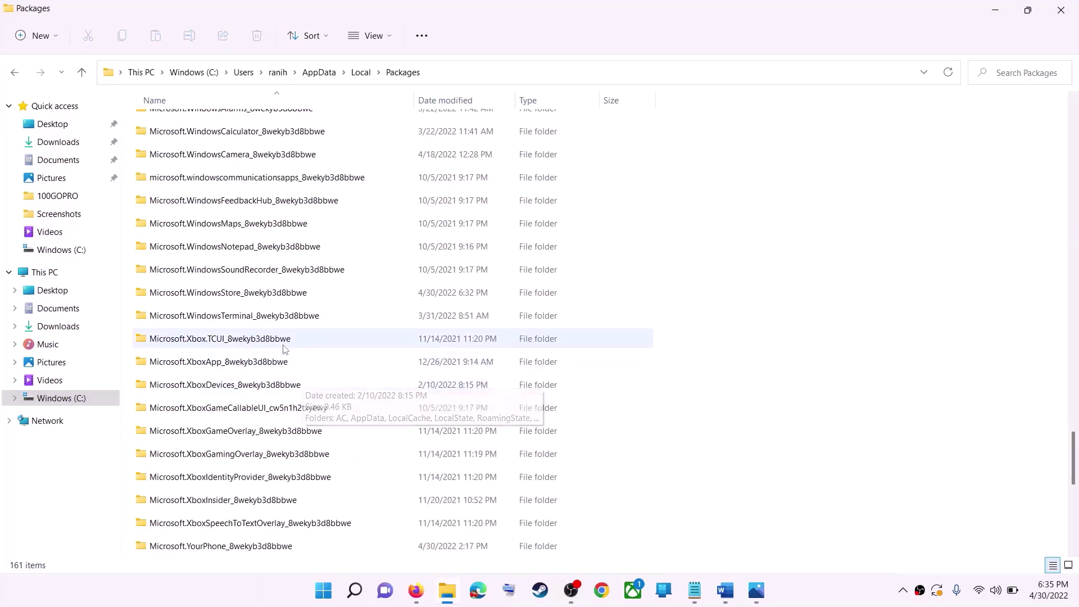
click(237, 301)
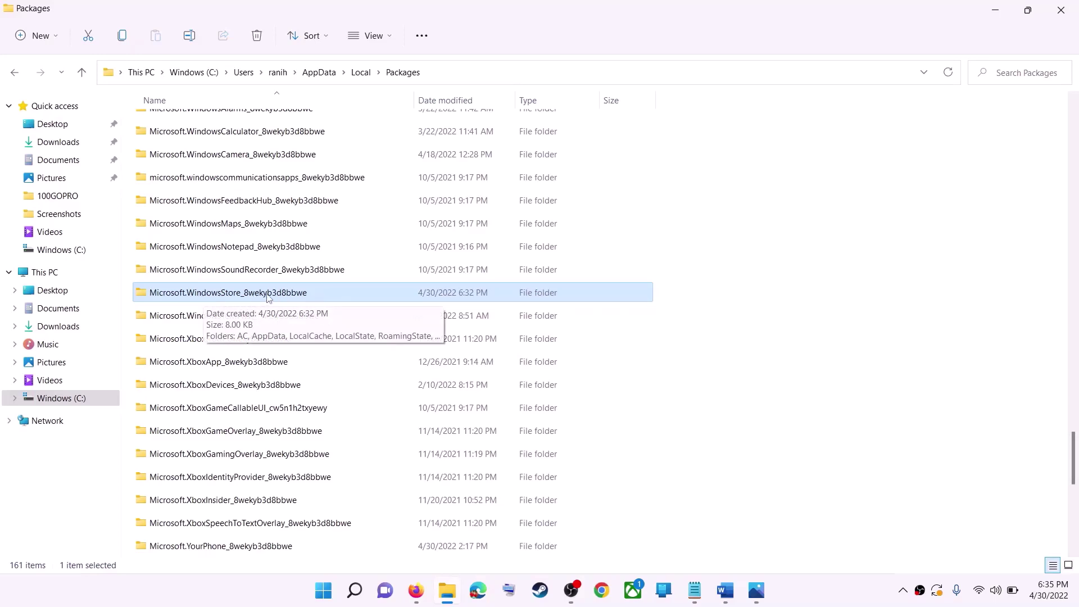
click(198, 296)
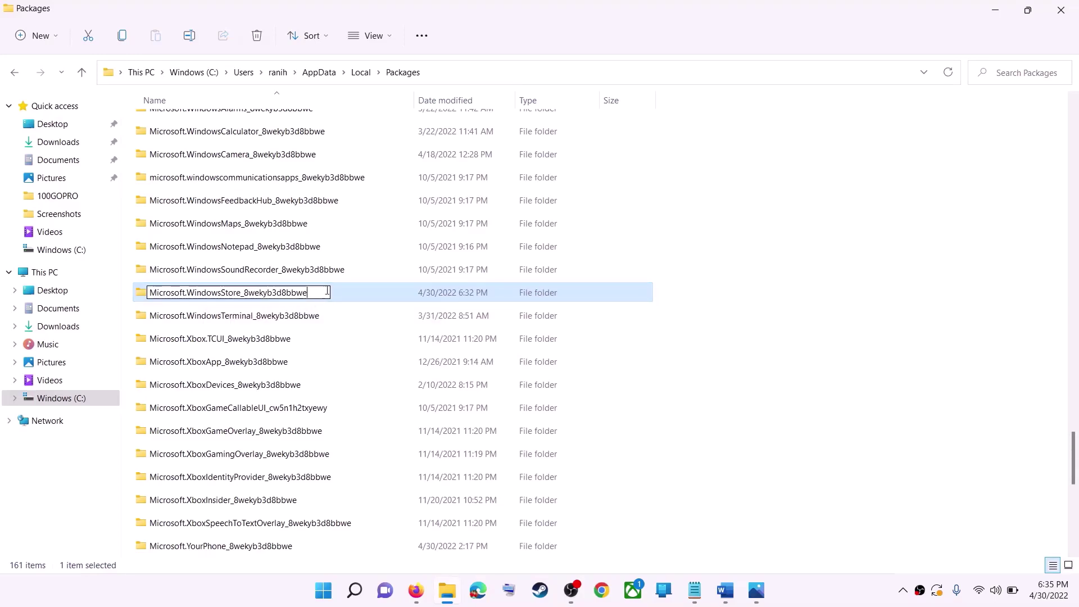
click(346, 292)
double_click(336, 291)
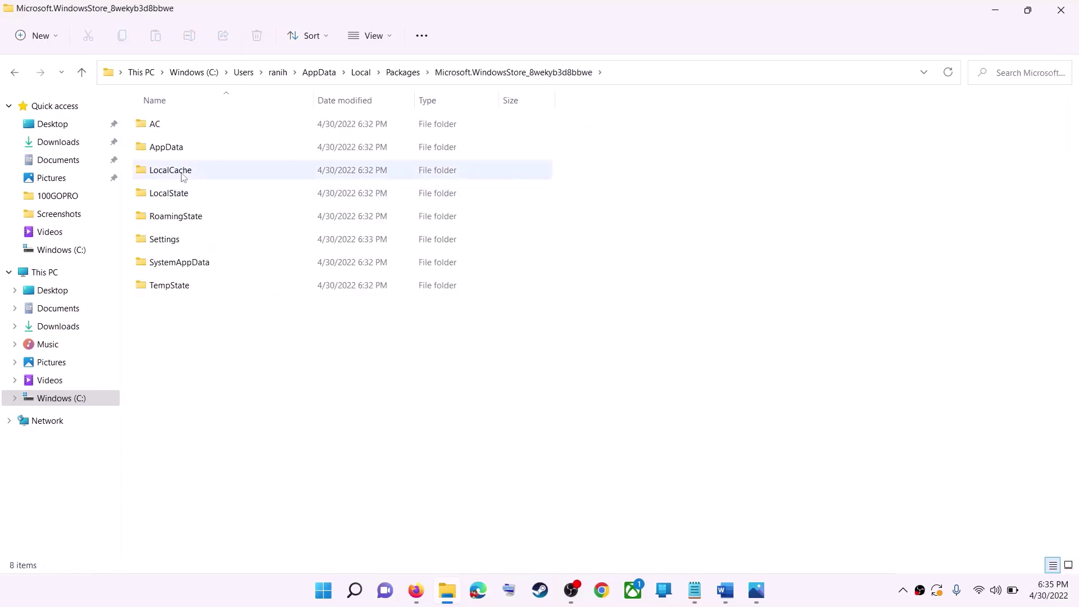
- Delete the LocalCache folder from the Microsoft.WindowsStore_8wekyb3d8bbwe package folder and close File Explorer
click(235, 176)
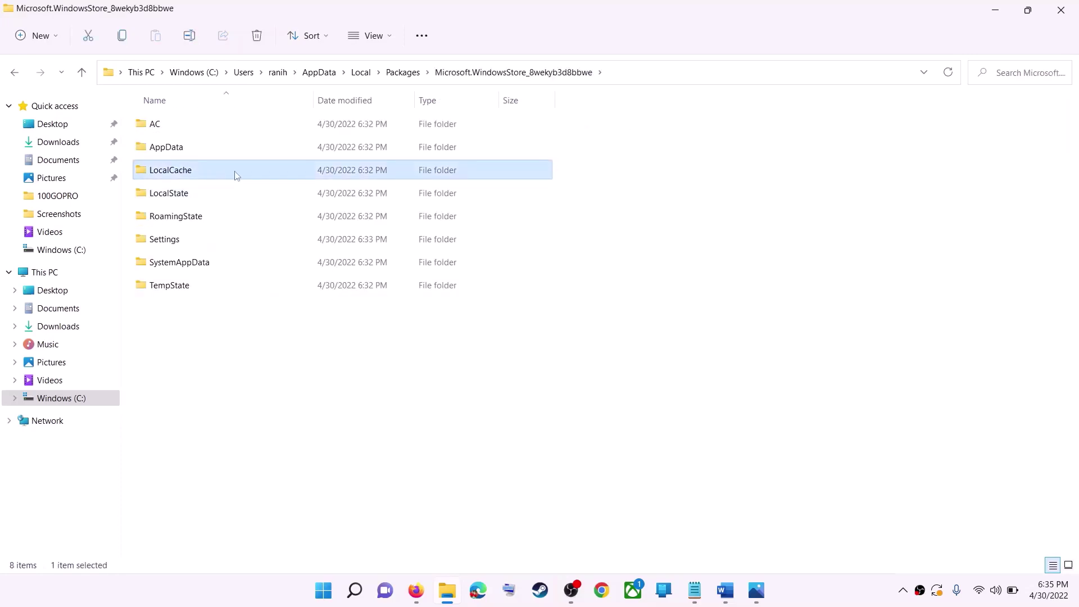
right_click(180, 175)
click(277, 193)
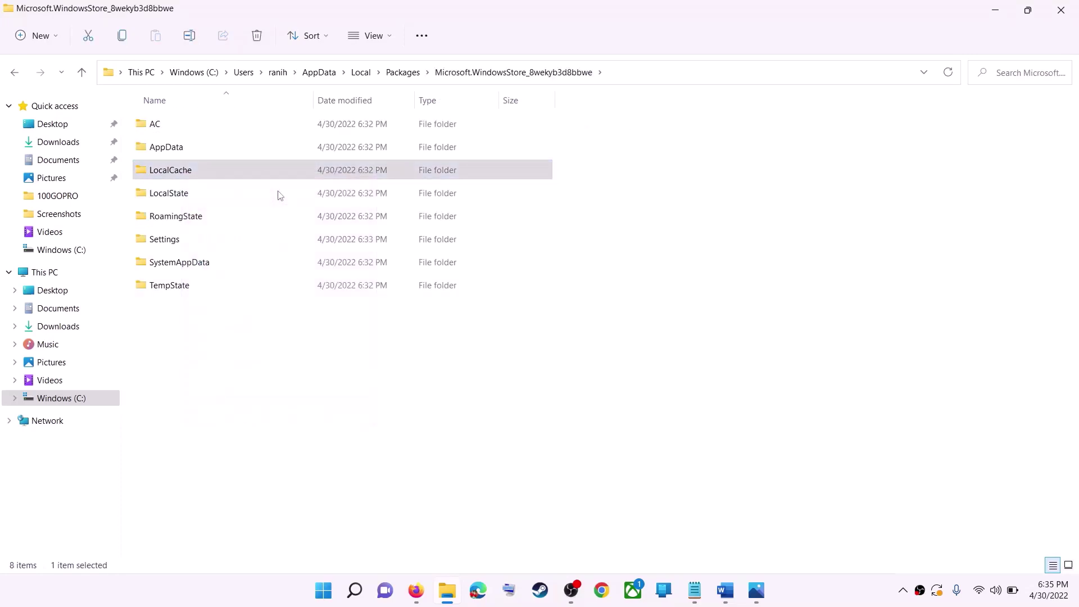
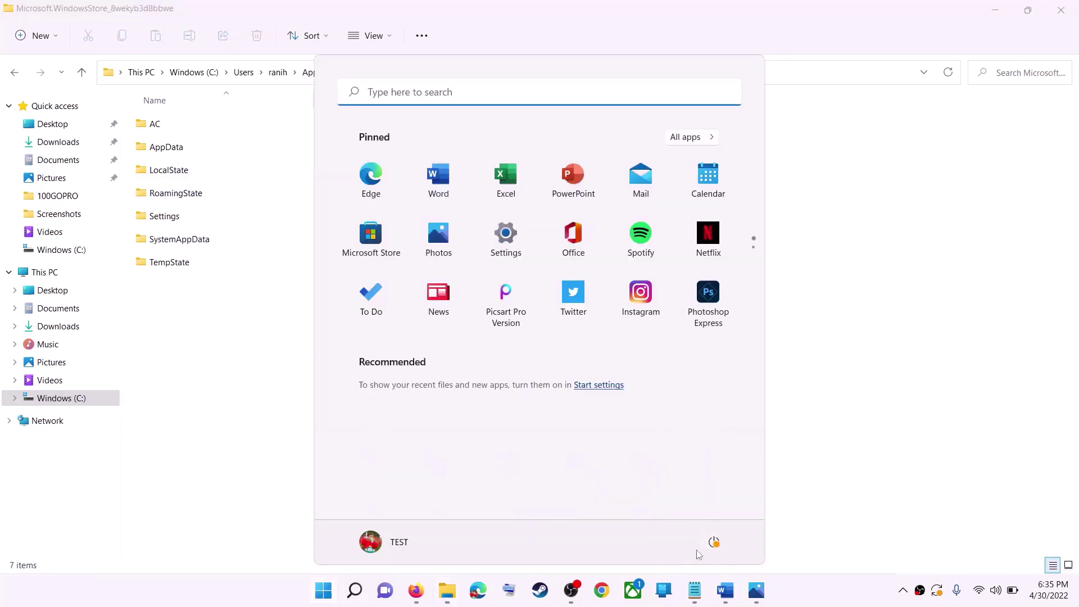
key(Escape)
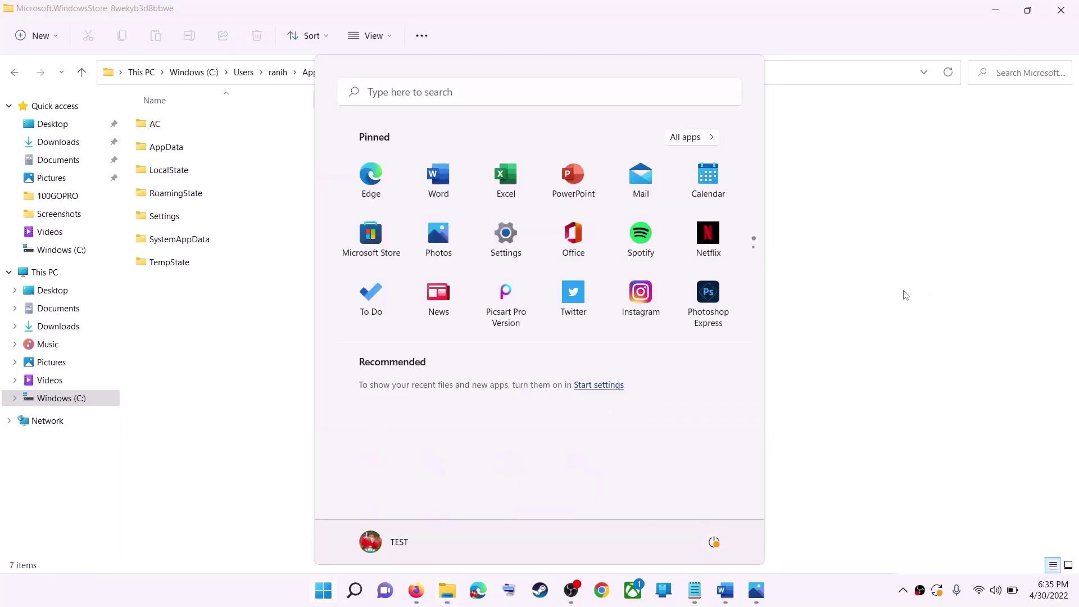
key(Escape)
click(1062, 10)
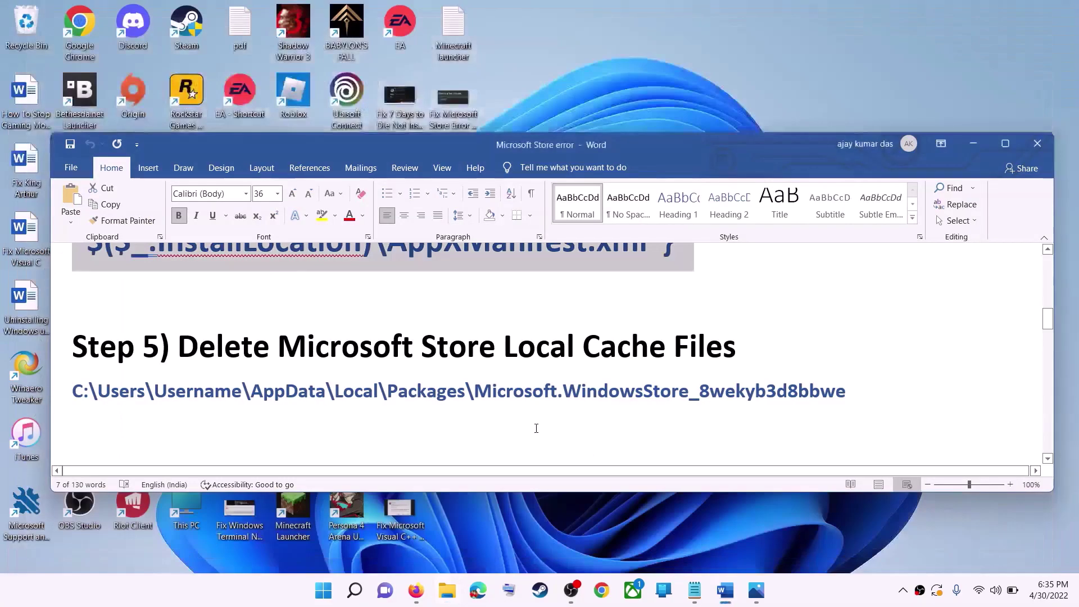
- Go to Step 6 in the Word document and highlight "Get Updates in store library"
click(274, 375)
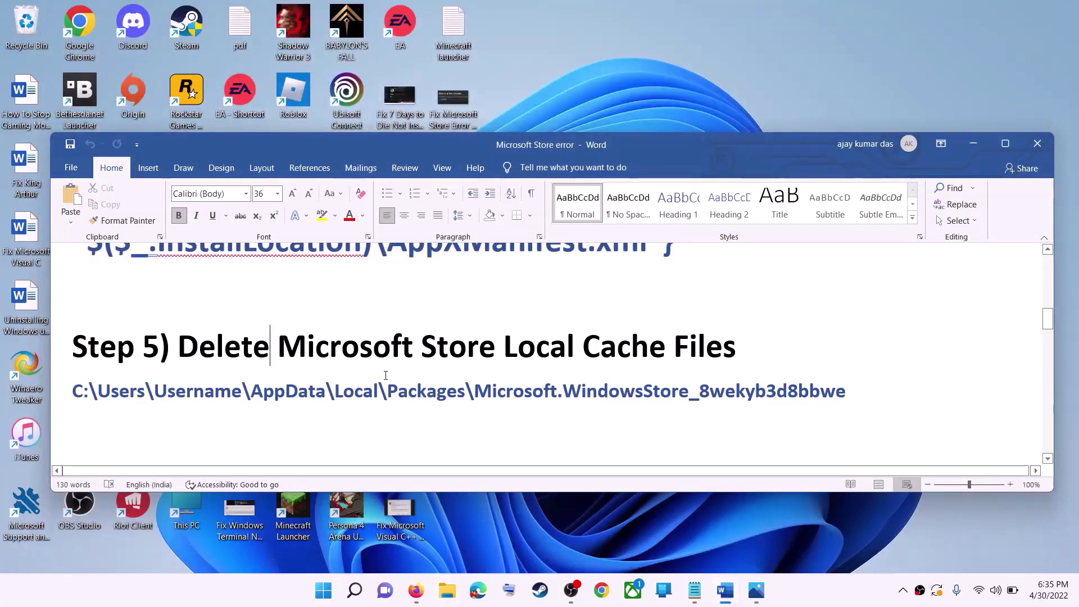
scroll(263, 350, down, 3)
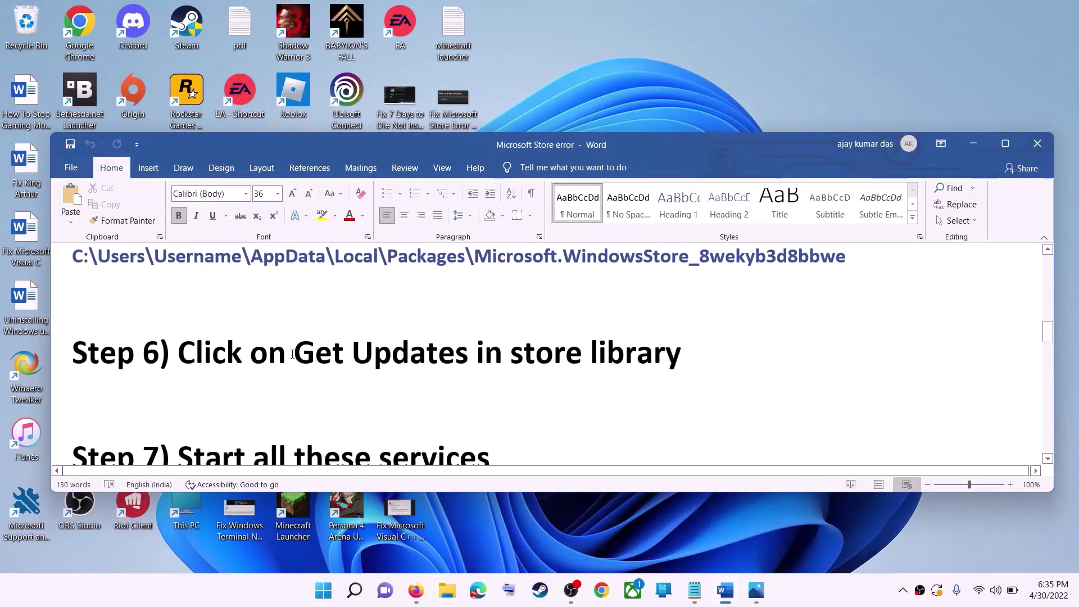
scroll(268, 352, up, 1)
drag(294, 387, 711, 381)
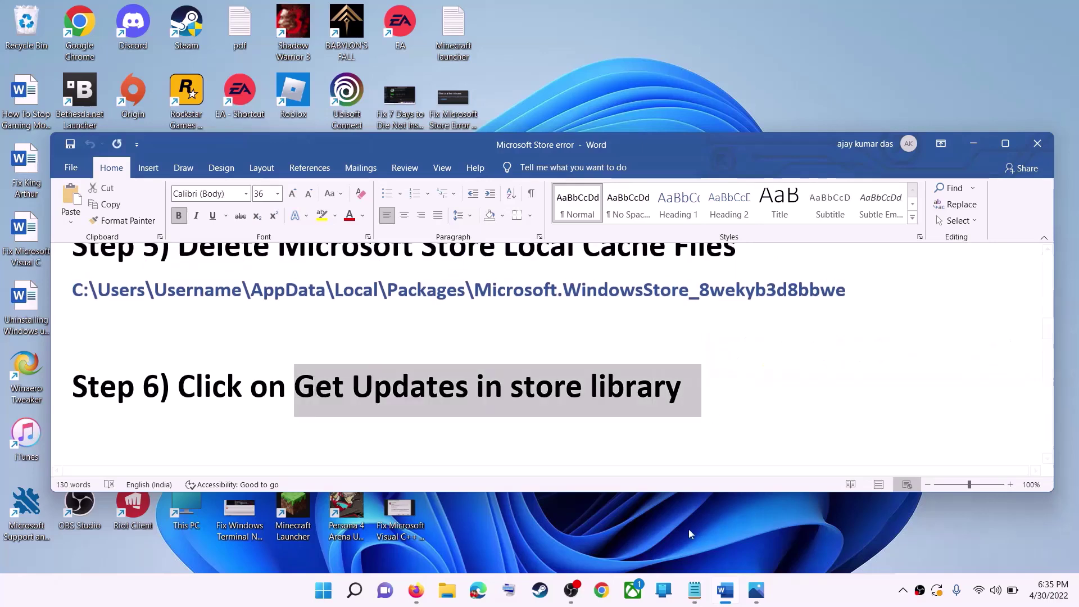
- Find and open Microsoft Store, get updates in its Library, and minimize the Store window
click(325, 591)
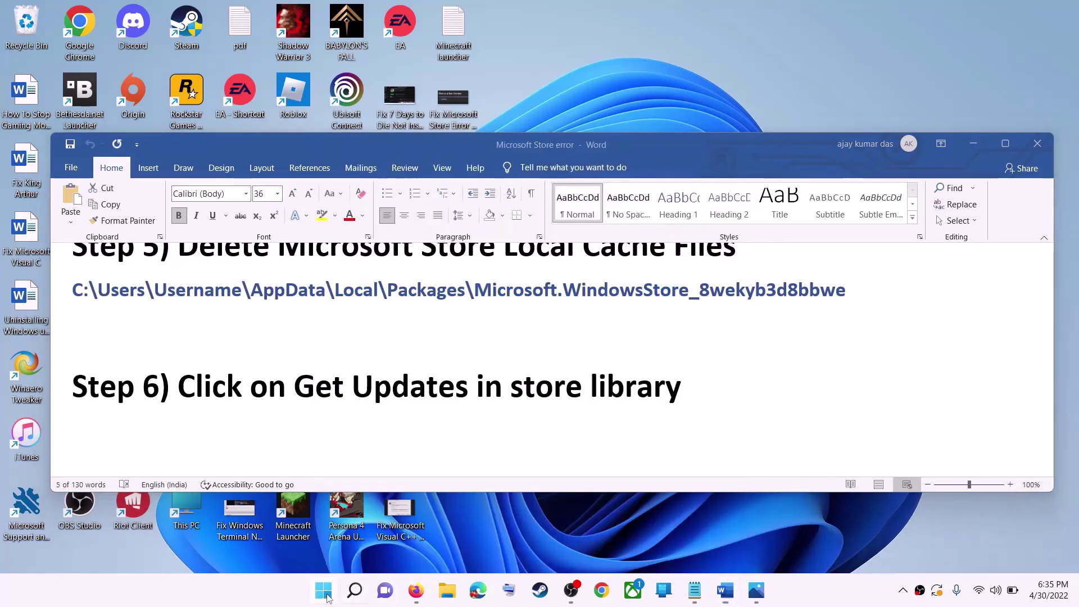
text(store)
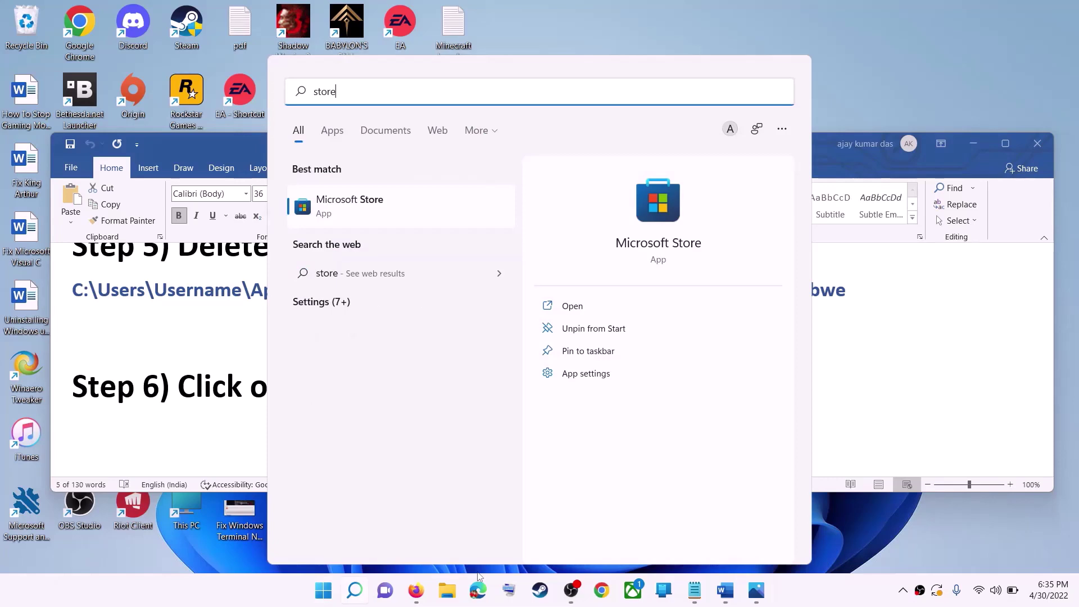
key(Return)
click(844, 14)
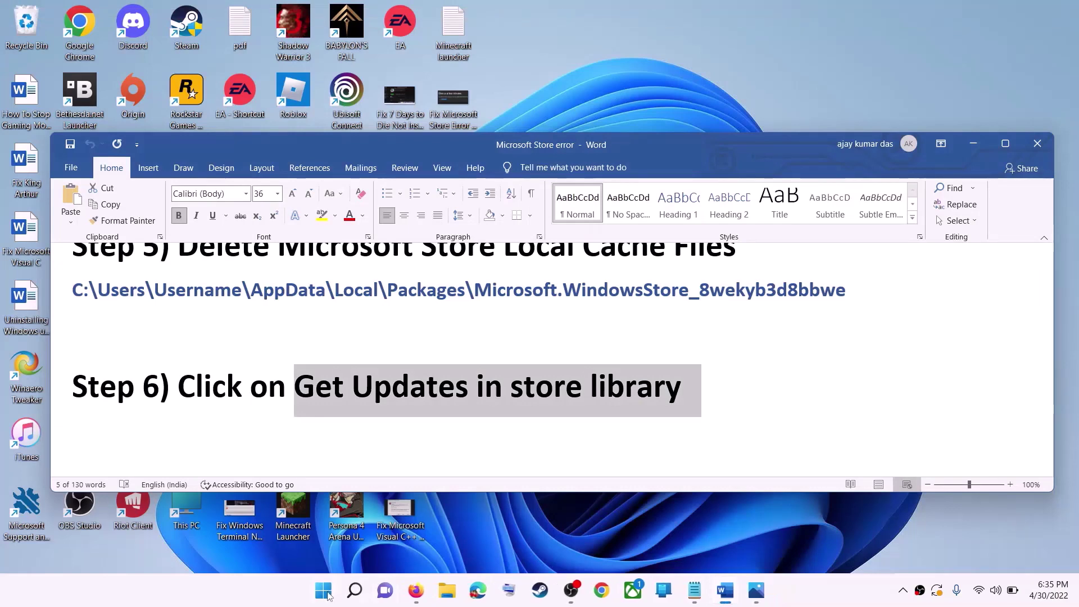
click(330, 596)
text(store)
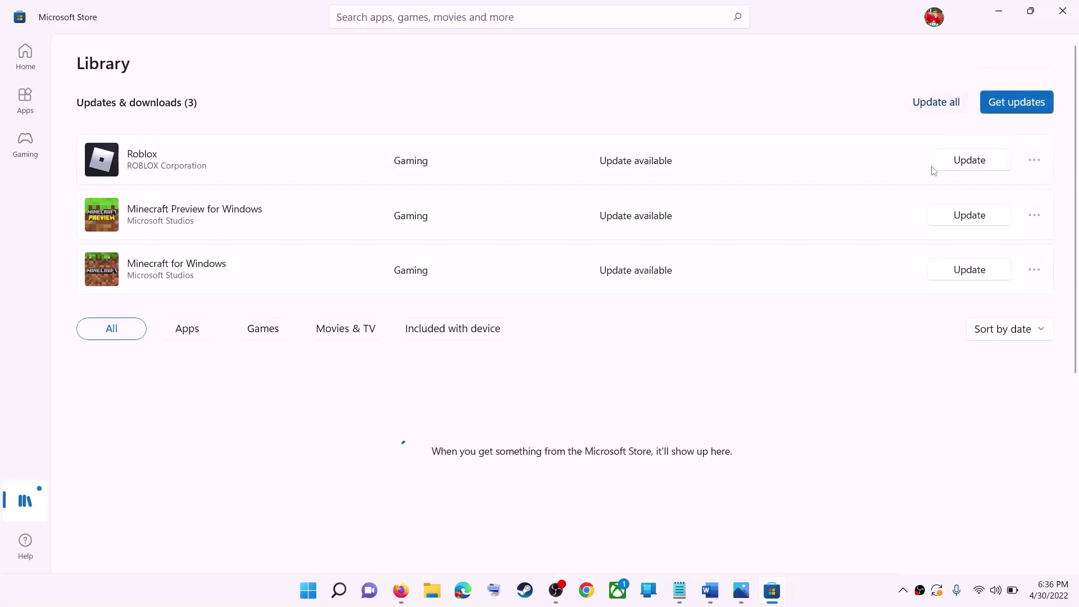
click(999, 13)
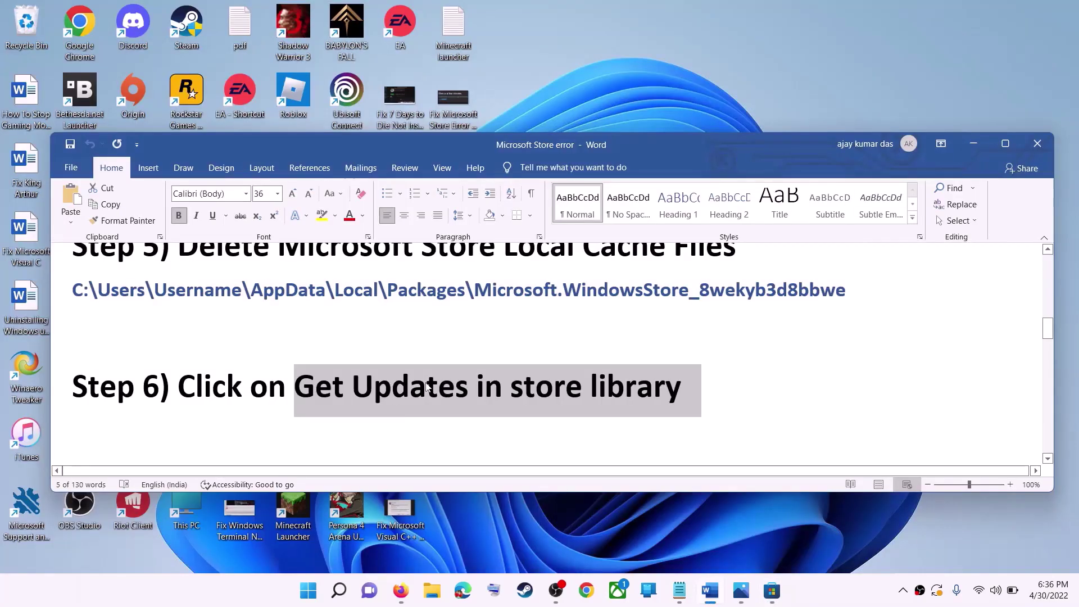
- Go to Step 7 in the Word document and highlight "Start all these services" above the listed service names
drag(179, 388, 652, 392)
scroll(337, 387, down, 3)
click(206, 326)
drag(206, 326, 491, 326)
scroll(337, 337, down, 1)
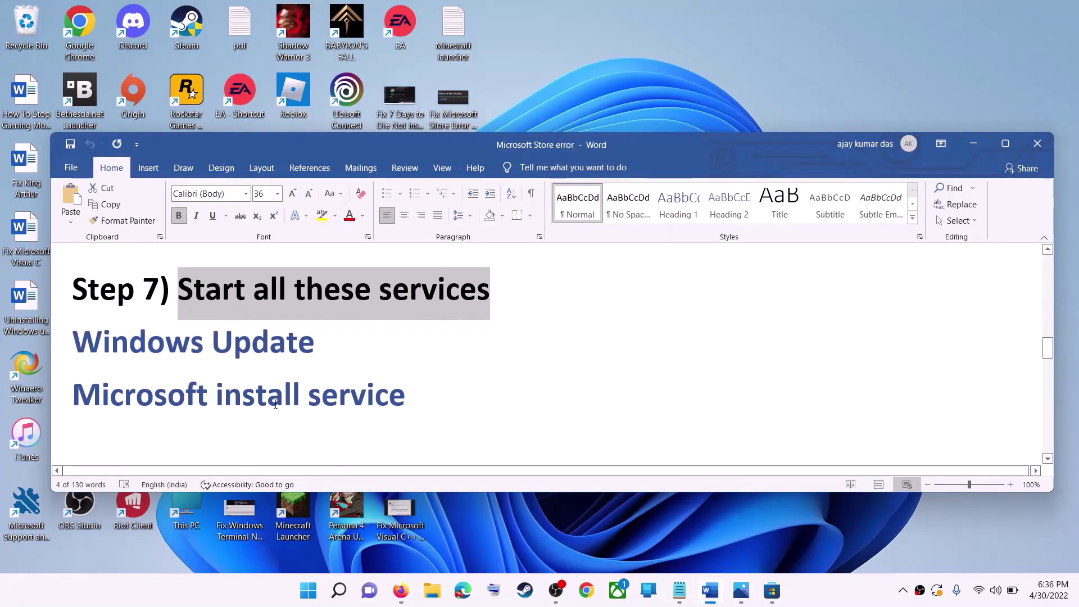
- Search Windows for "services" and open the Services app
click(308, 590)
text(servi)
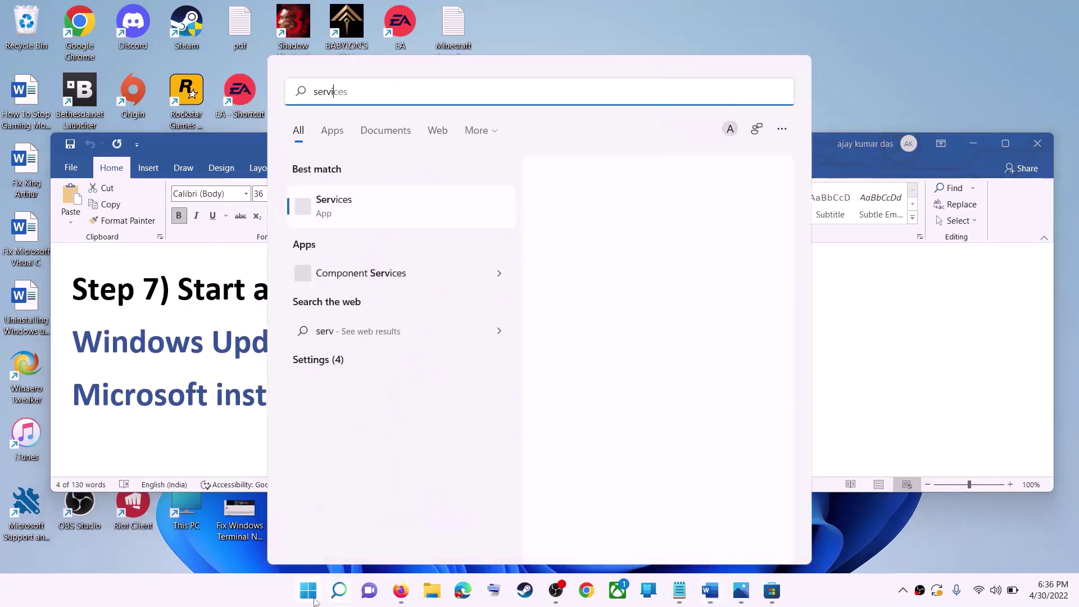
text(ces)
click(371, 212)
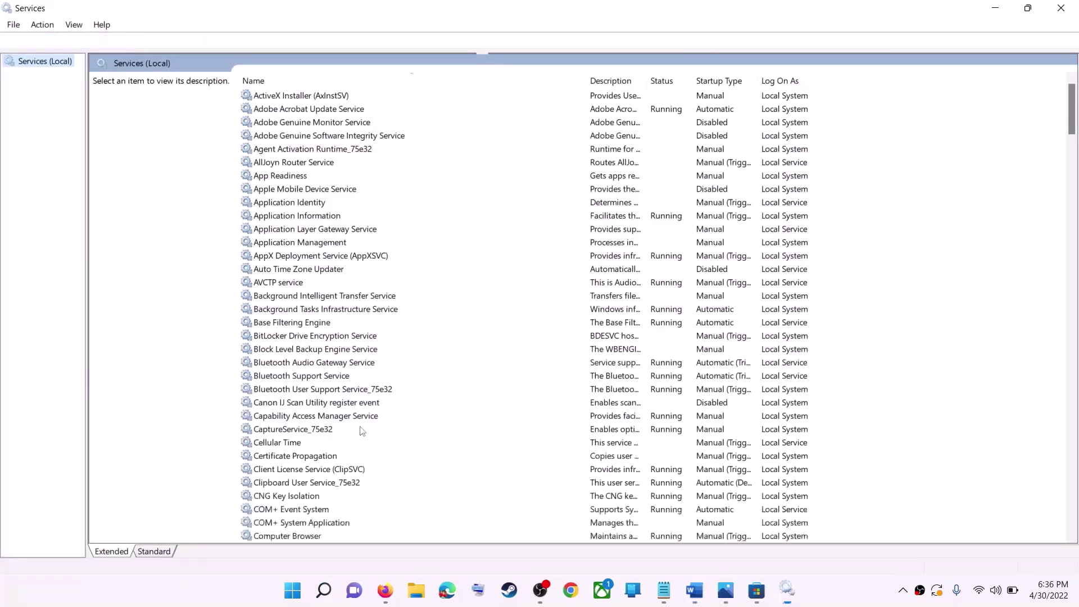
- Set the Windows Update service's startup type to Automatic and restart the service
click(354, 429)
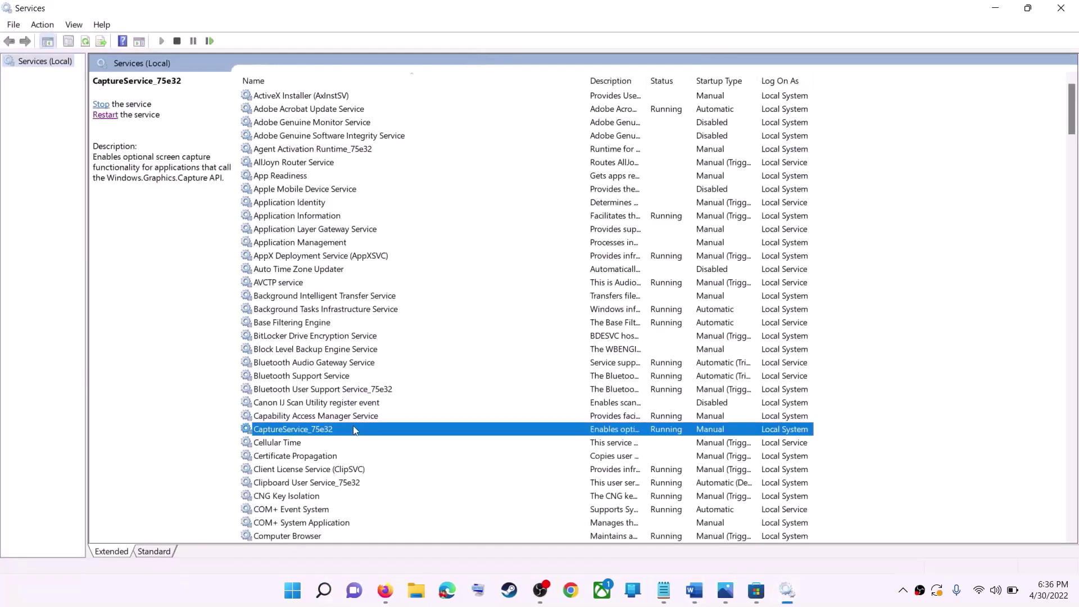
key(w)
scroll(354, 429, down, 6)
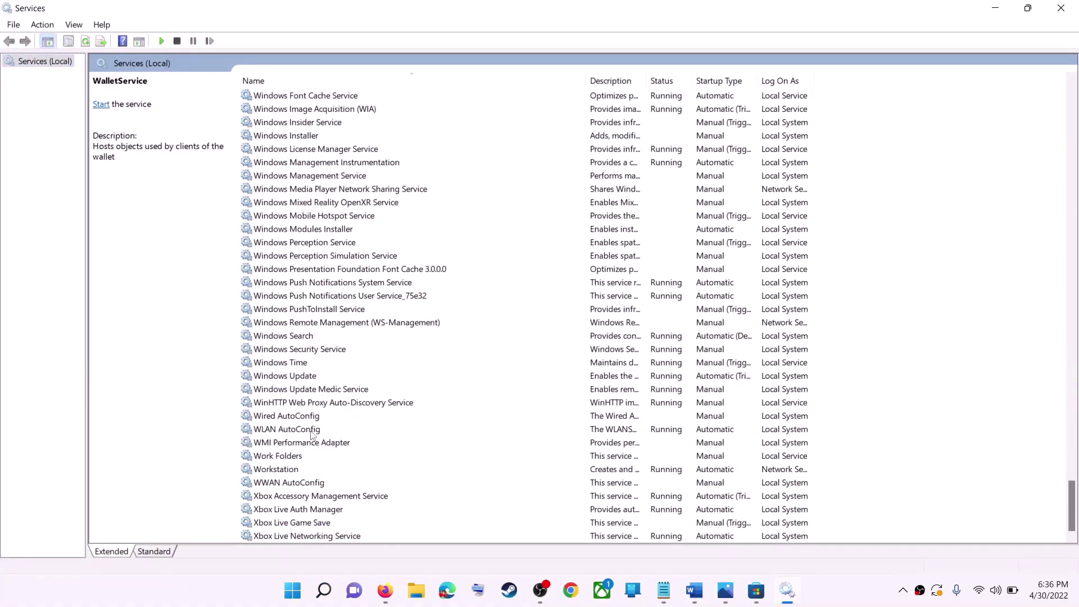
click(324, 378)
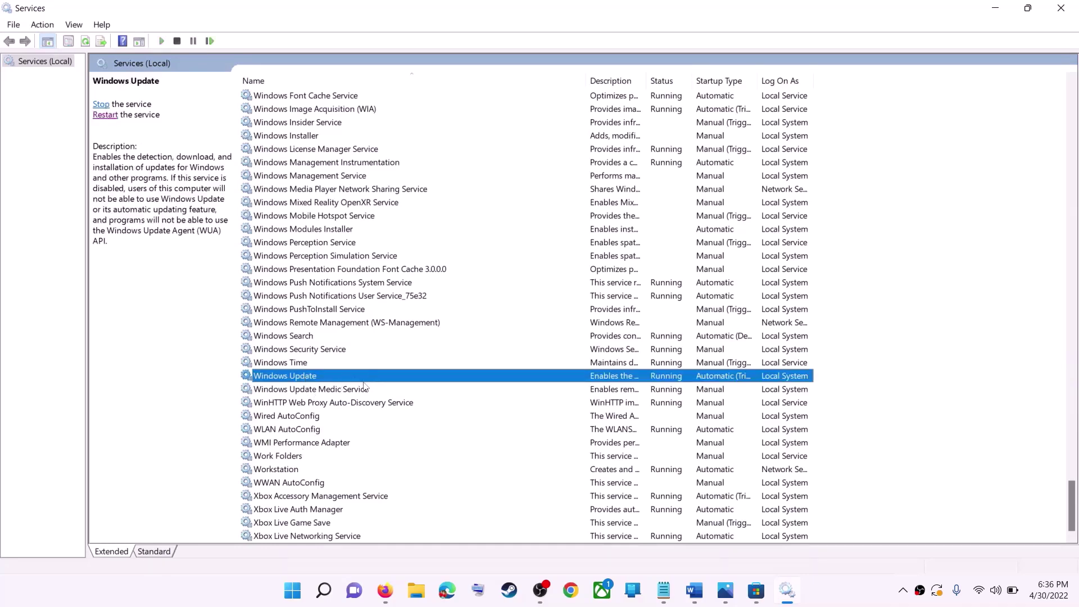
double_click(365, 381)
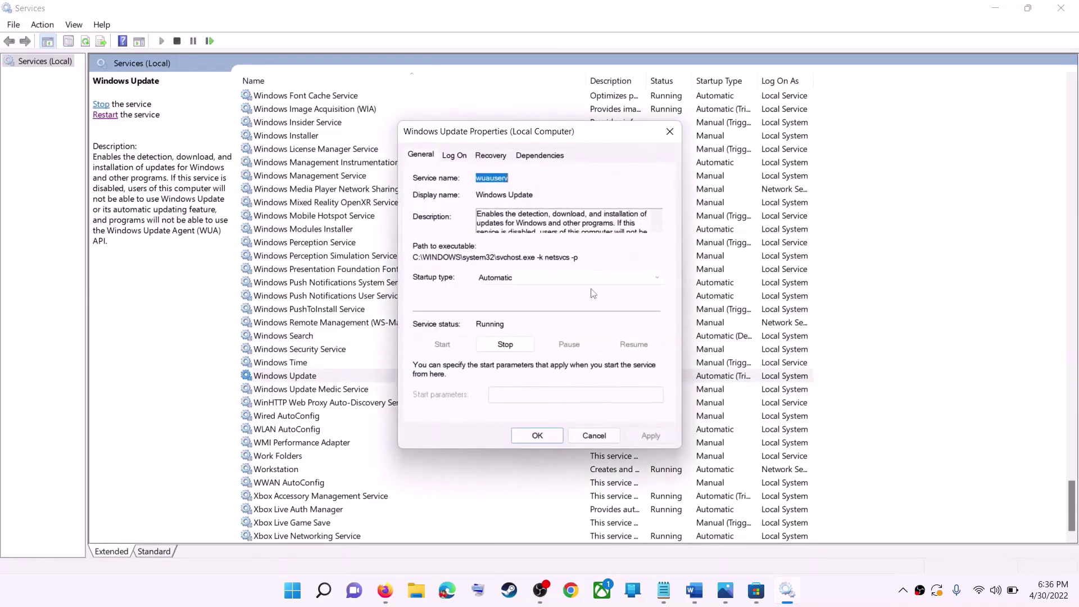
click(517, 278)
click(520, 299)
click(537, 437)
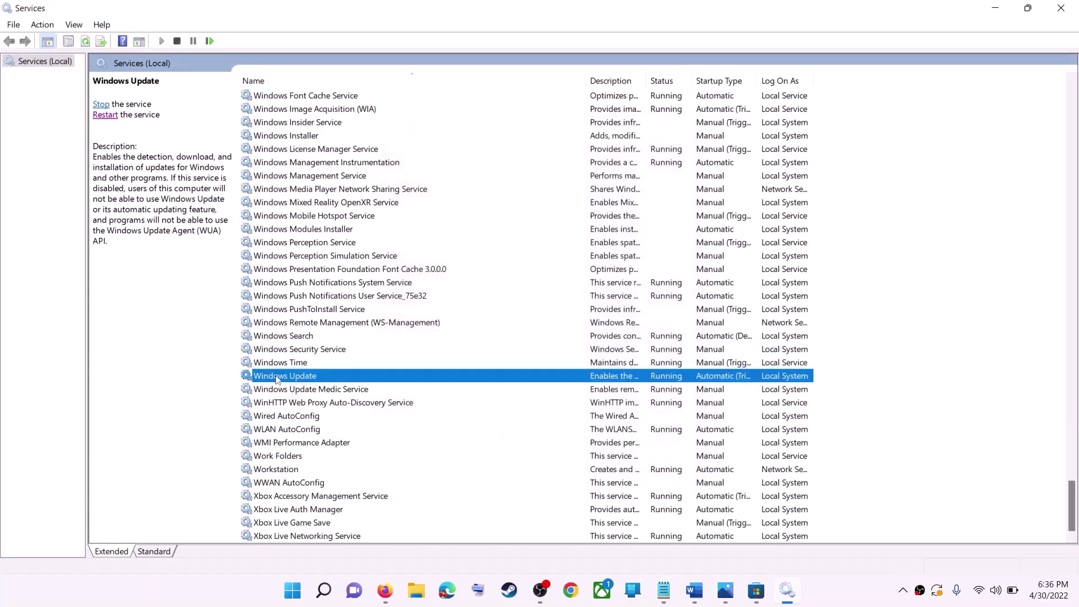
click(104, 117)
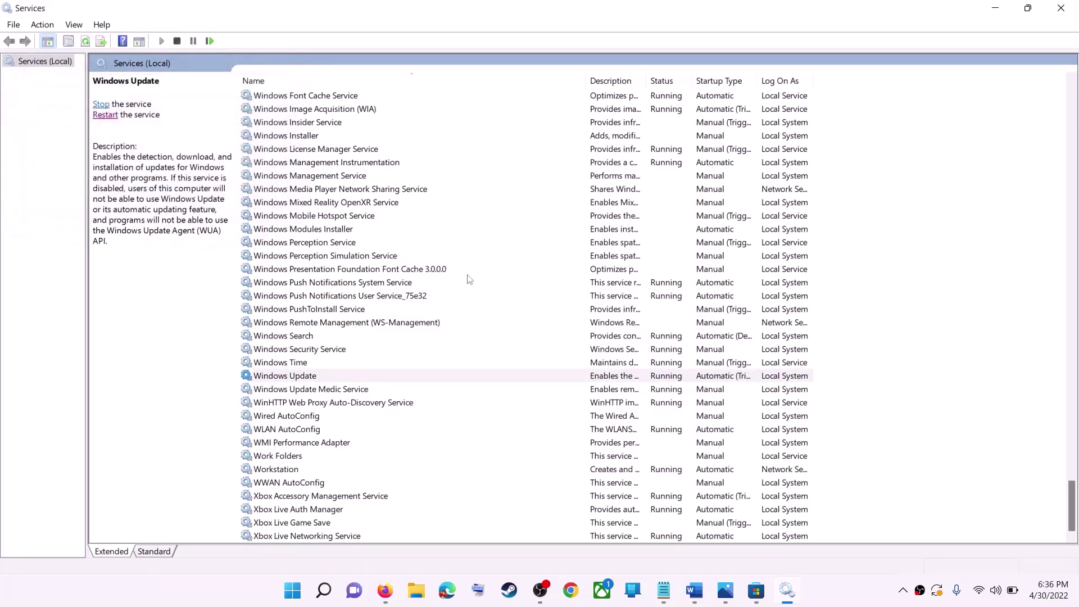
- Set Microsoft Store Install Service's startup type to Automatic, restart the service, and close Services
click(347, 288)
key(m)
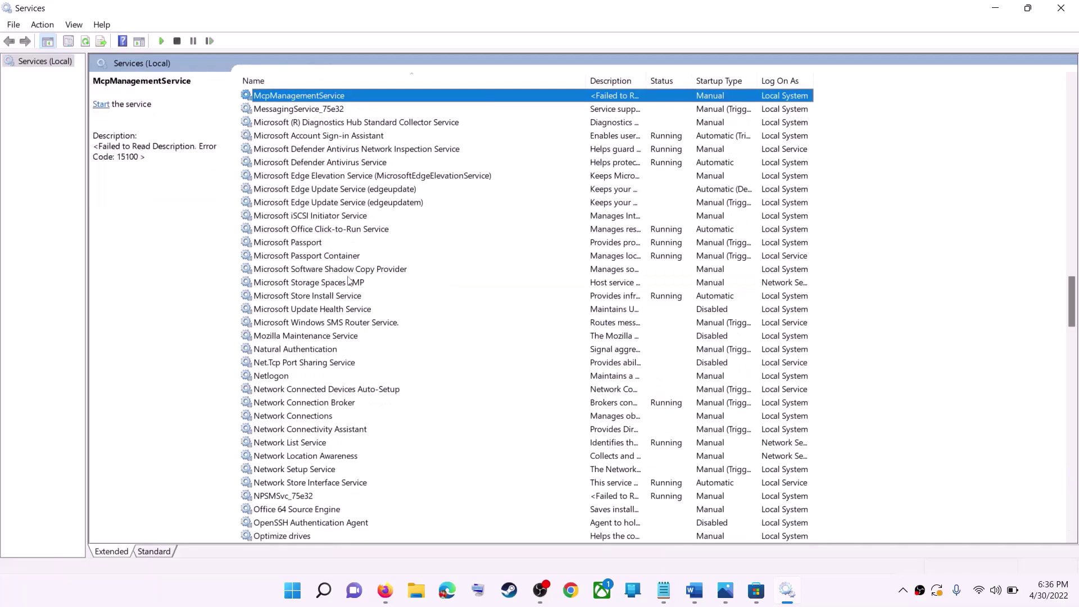
click(325, 298)
double_click(498, 297)
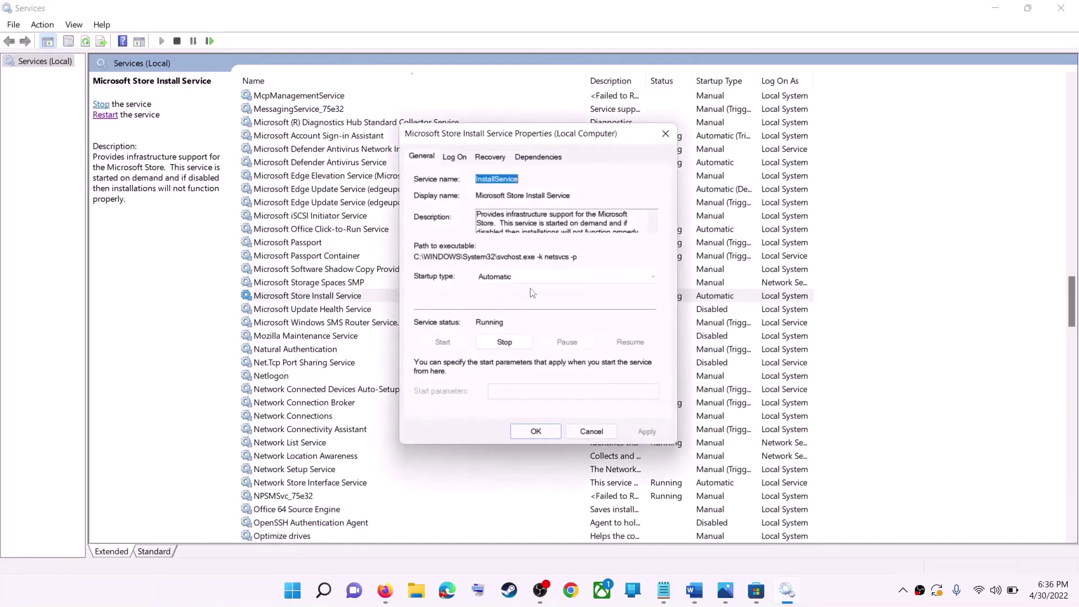
click(531, 277)
click(528, 300)
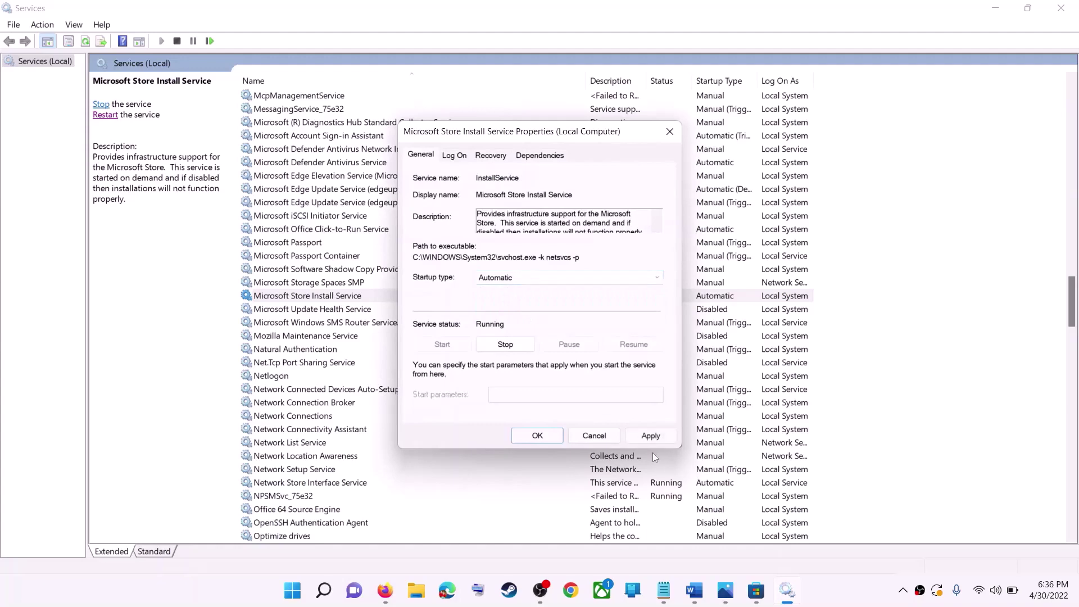
click(533, 436)
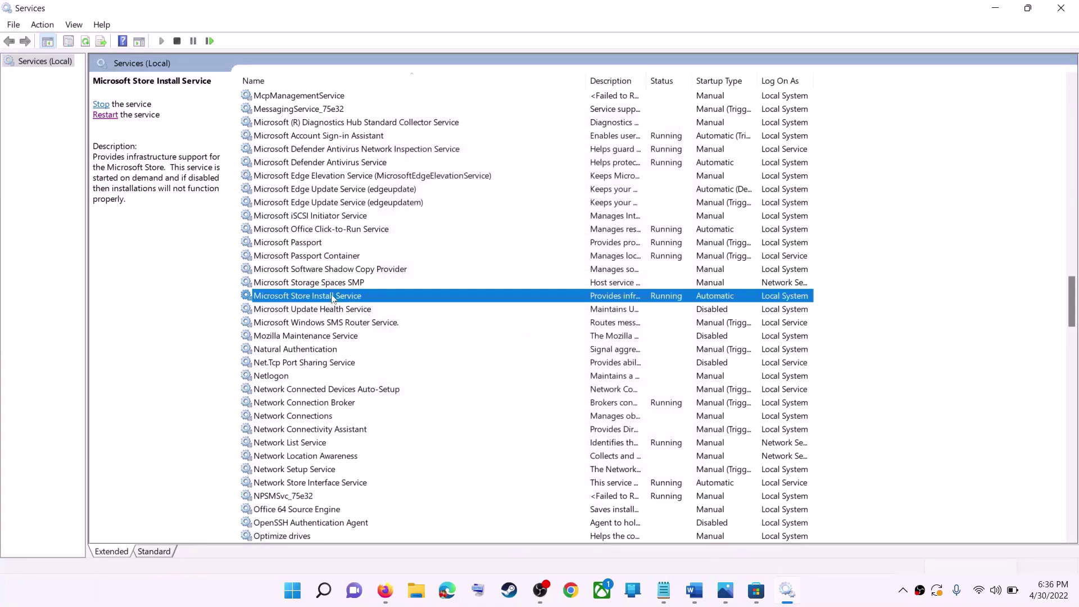
click(97, 116)
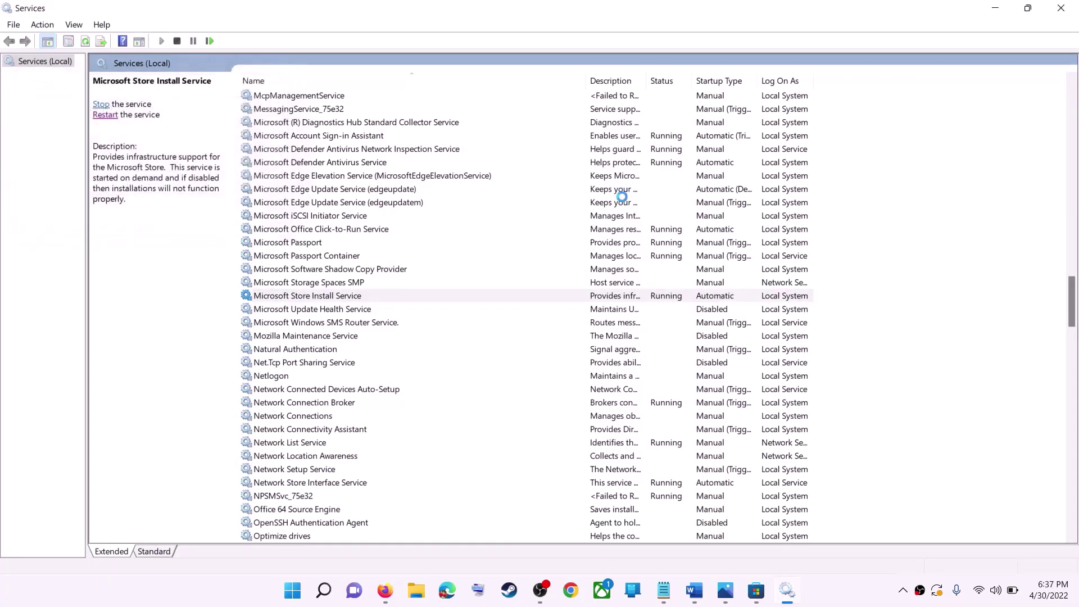
click(1061, 8)
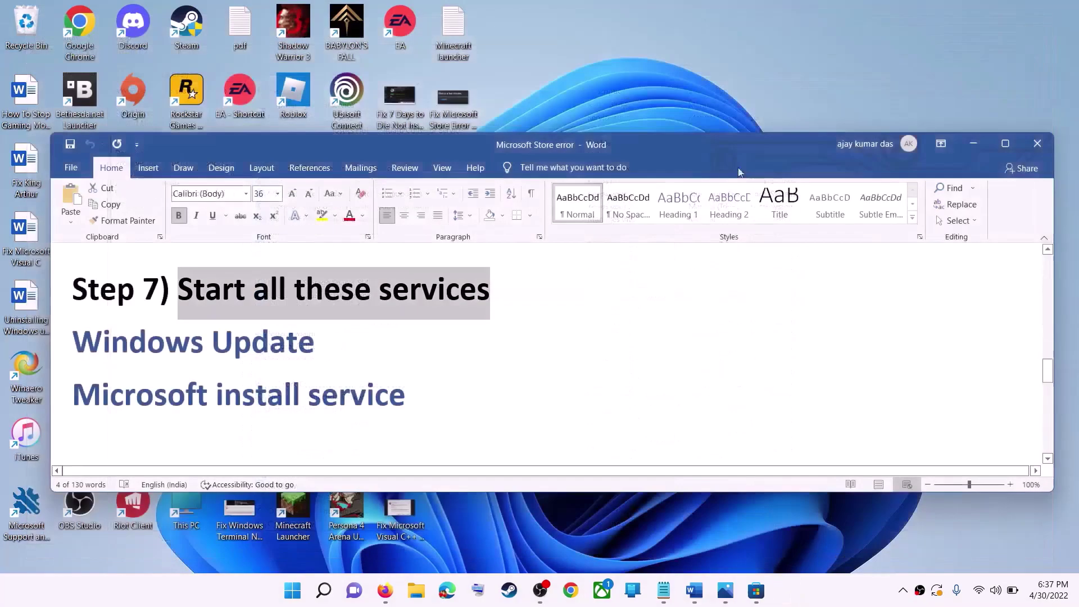
- Read Step 8 in Word, check the Windows Update page in Settings, and minimize Settings
scroll(305, 373, down, 2)
scroll(309, 356, up, 1)
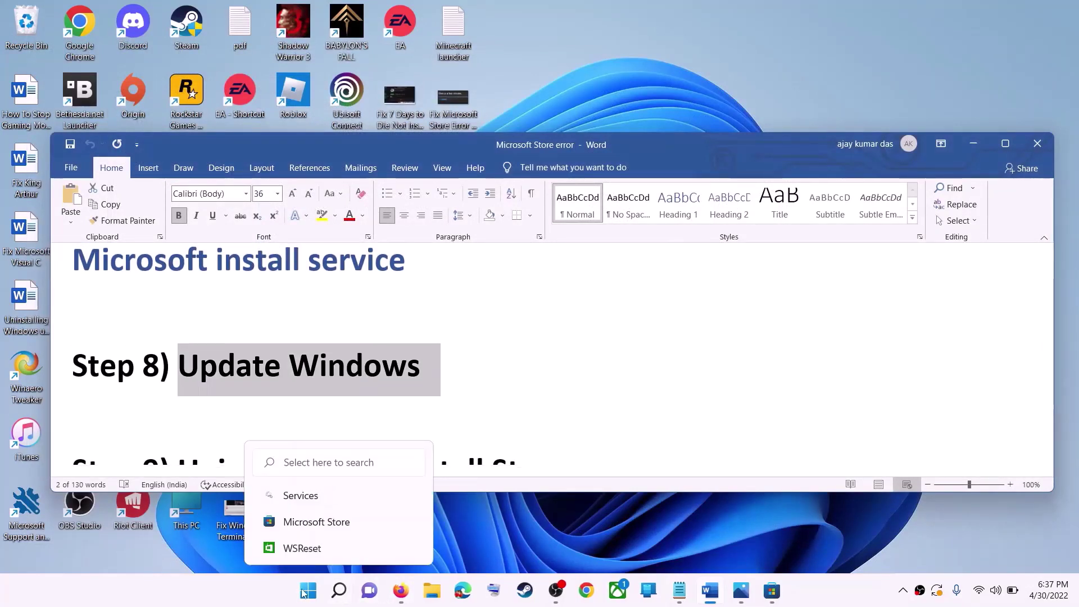
click(308, 591)
click(504, 244)
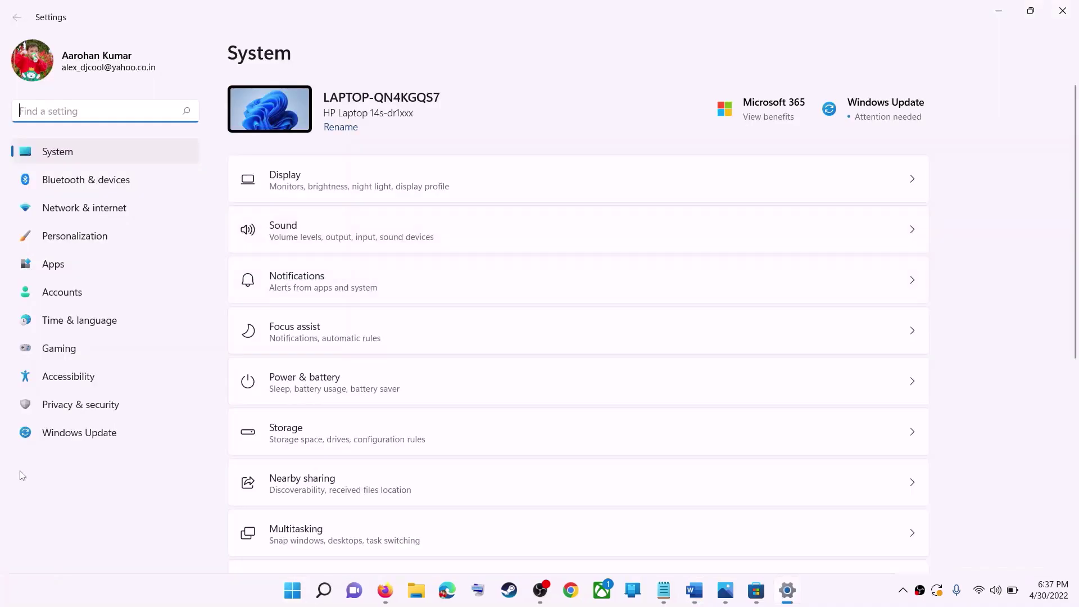
click(86, 438)
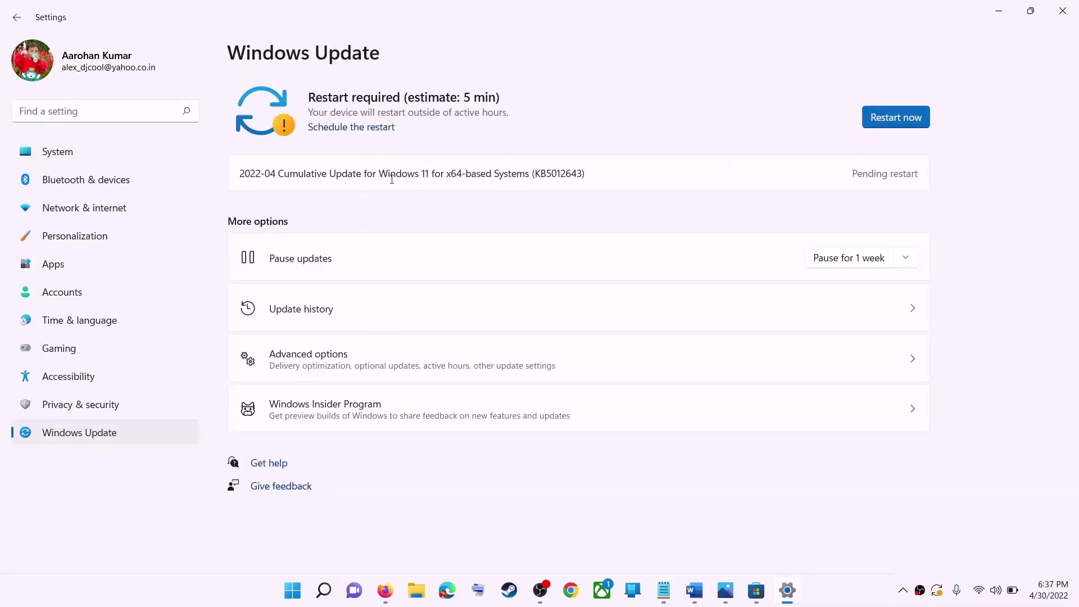
click(999, 11)
- Copy the command "Get-AppxPackage -allusers *WindowsStore* | Remove-AppxPackage" from Step 9 in the Word document
scroll(322, 371, down, 5)
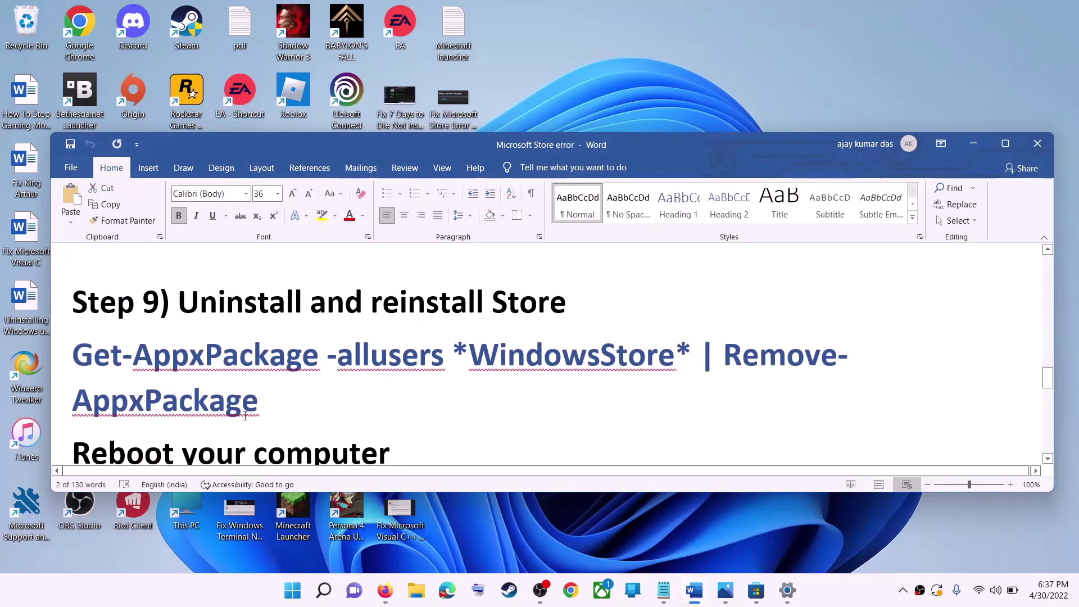
drag(281, 402, 95, 368)
right_click(163, 379)
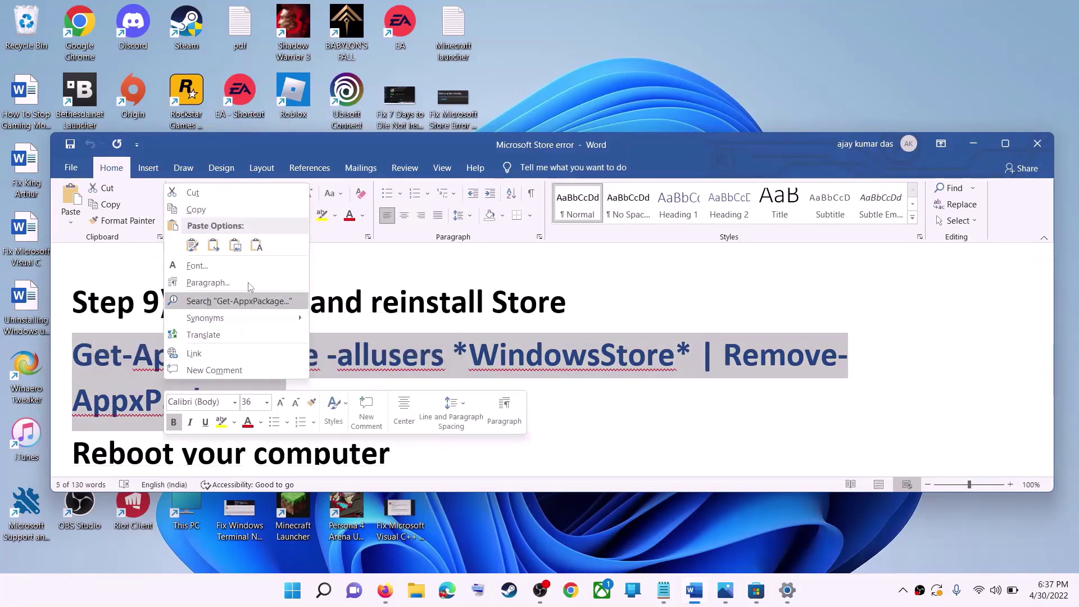
click(217, 211)
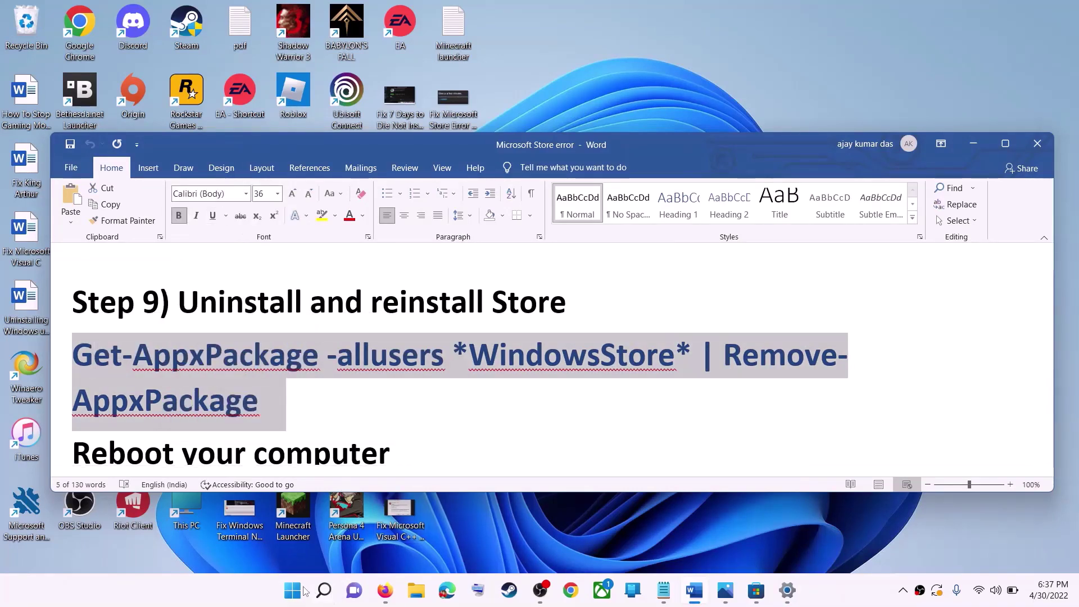
- Open Windows PowerShell as administrator and run the copied command Get-AppxPackage -allusers *WindowsStore* | Remove-AppxPackage
click(296, 596)
text(powe)
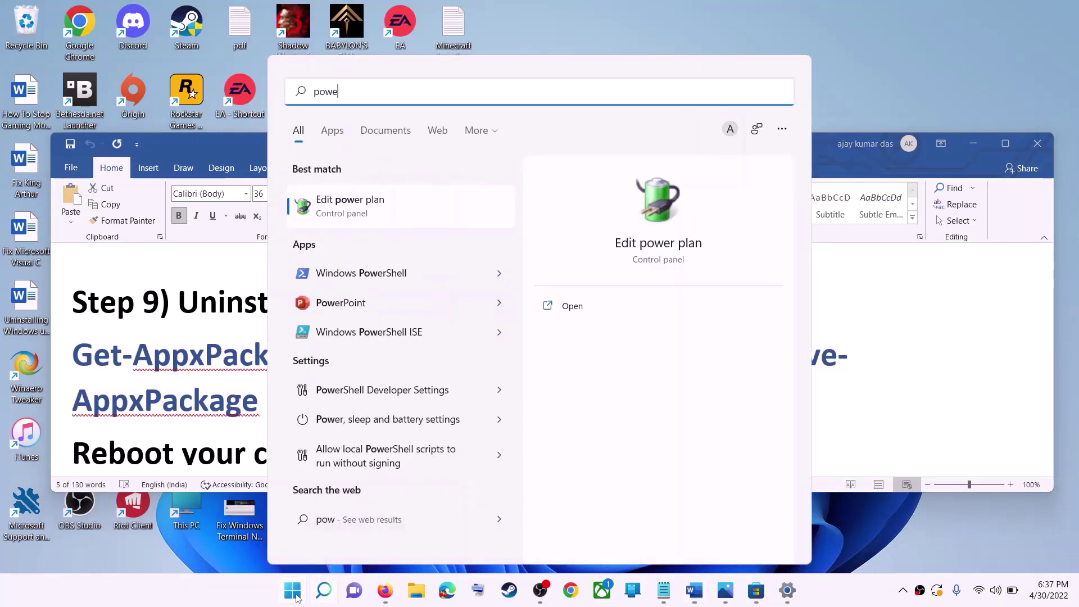
text(rshell)
right_click(348, 211)
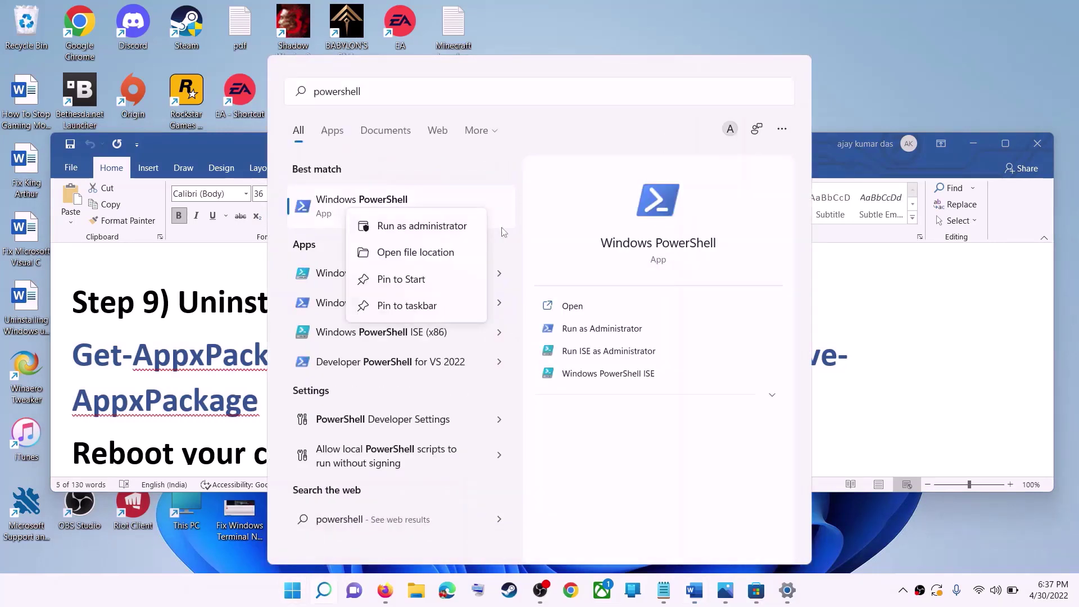
click(439, 228)
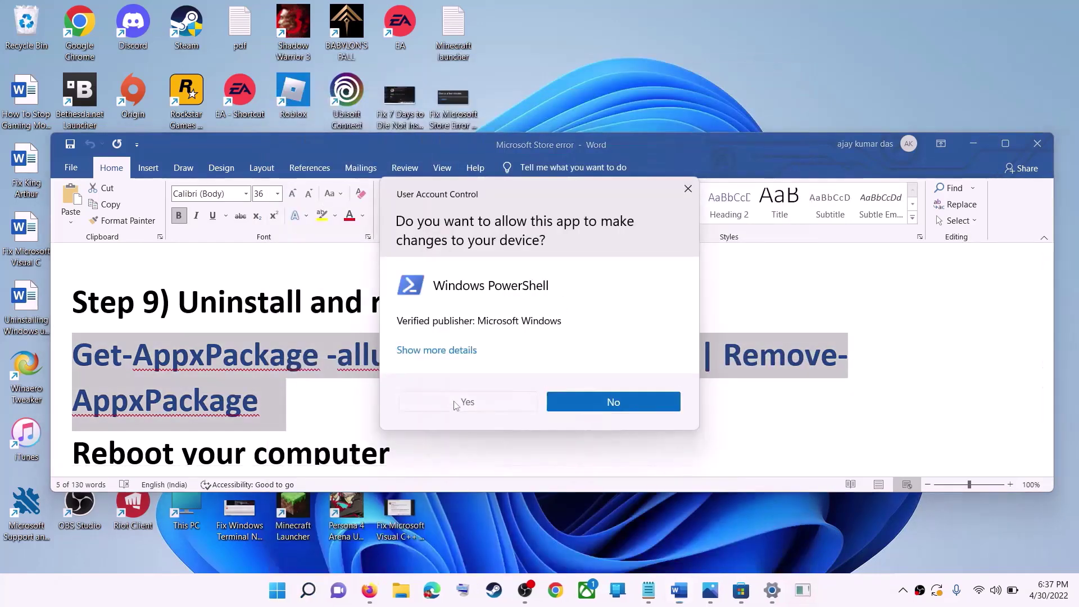
click(455, 402)
key(ctrl+v)
key(Return)
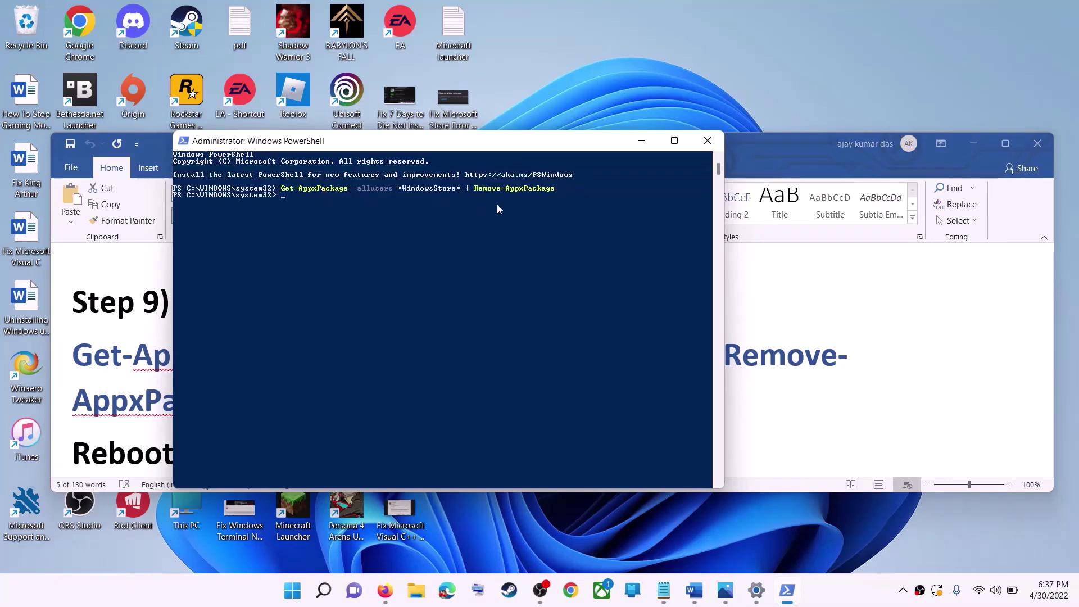
- Return to the Word document, highlight the "Reboot your computer" instruction, and look at the computer's restart options
key(alt+Tab)
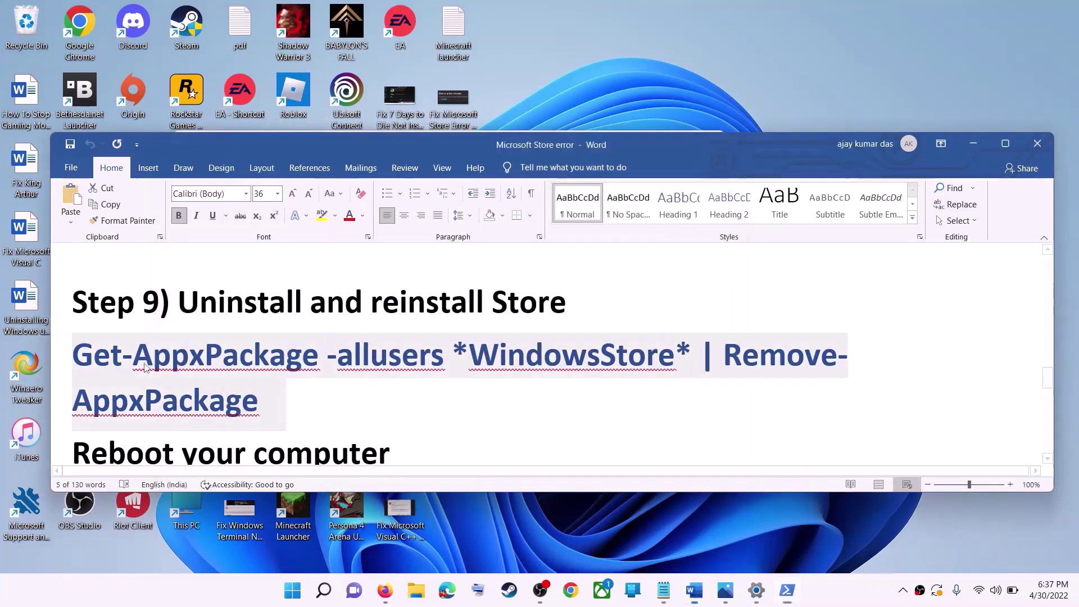
triple_click(208, 392)
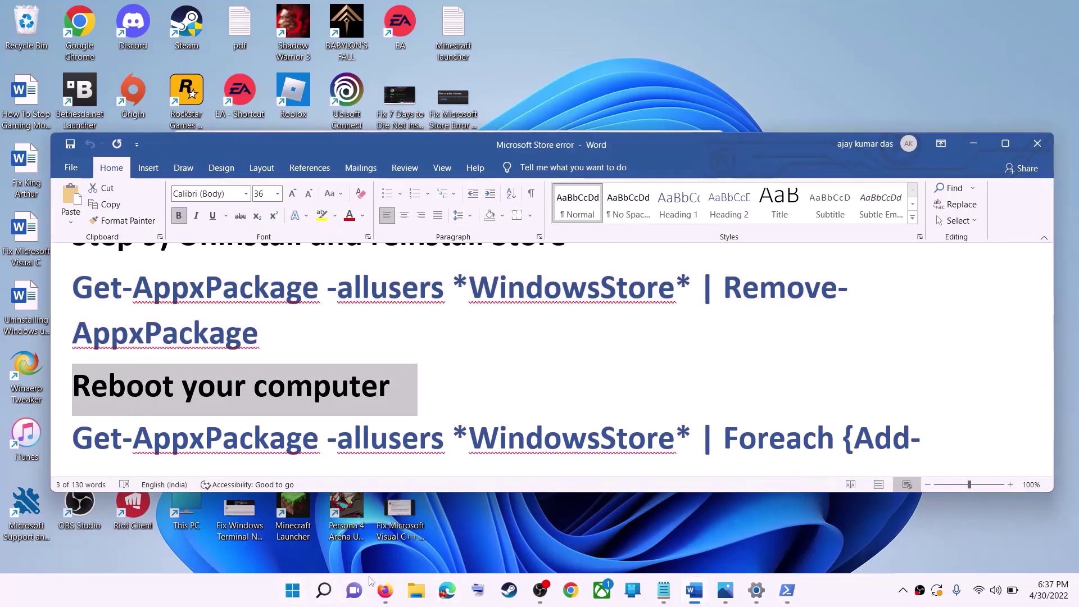
key(super)
click(714, 541)
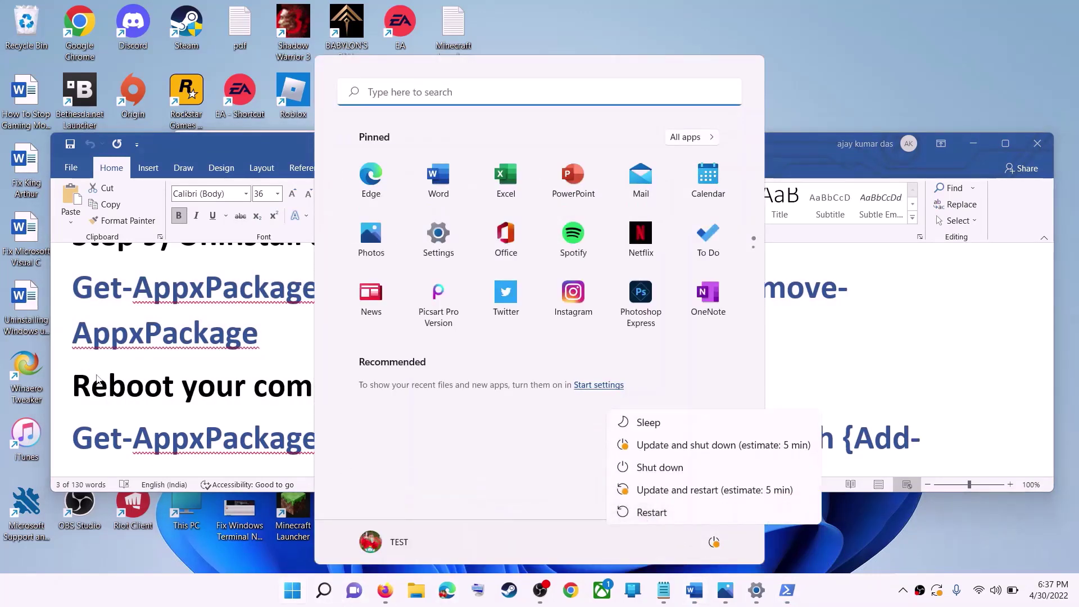
click(664, 511)
scroll(277, 422, down, 1)
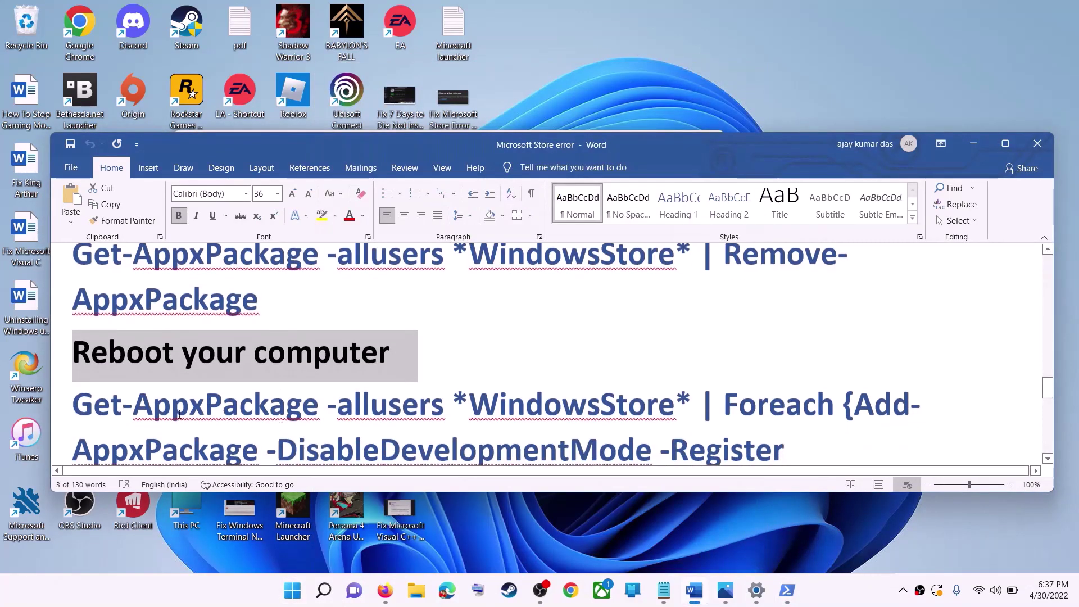
- Open another Windows PowerShell session as administrator and allow it to make changes to the device
click(290, 603)
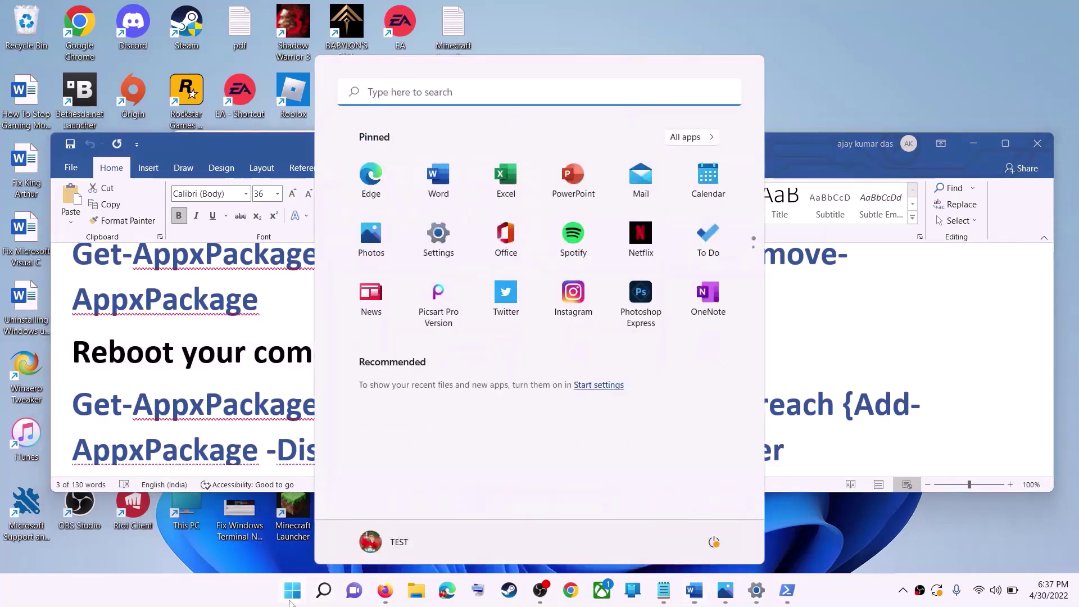
text(powershell)
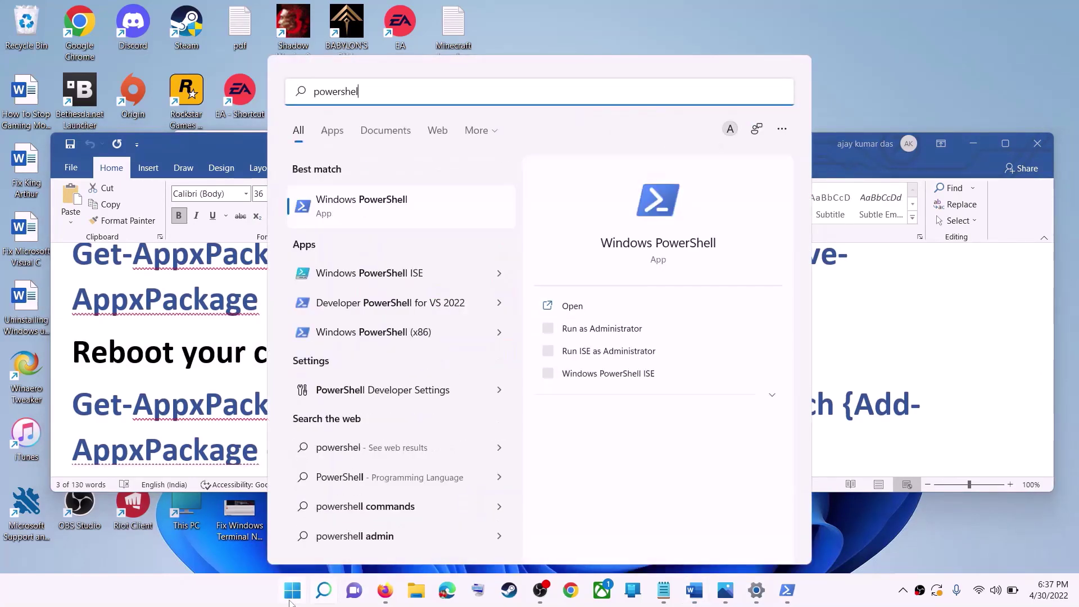
right_click(383, 206)
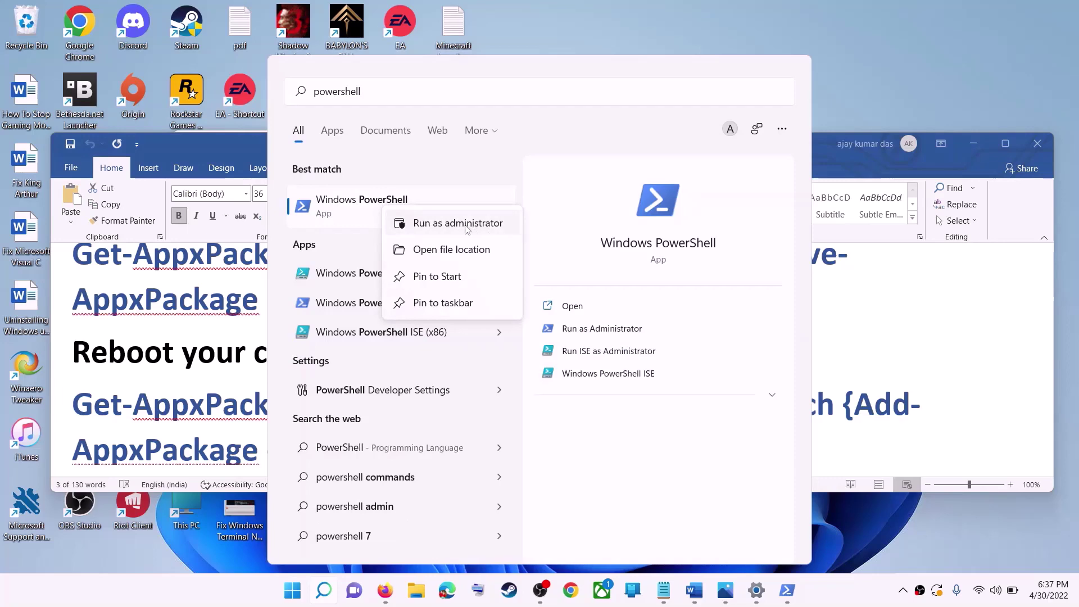
click(459, 224)
click(497, 402)
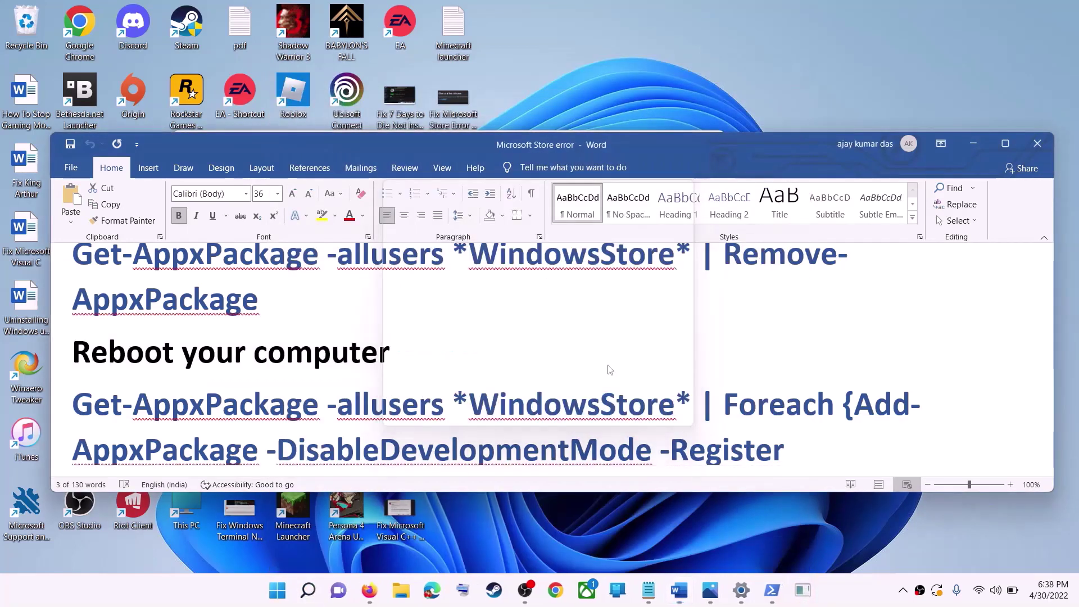
- Copy the command Get-AppxPackage -allusers *WindowsStore* | Foreach {Add-AppxPackage -DisableDevelopmentMode -Register “$($_.InstallLocation)\AppXManifest.xml”} from Step 9 in Word
click(631, 359)
scroll(572, 375, down, 1)
drag(691, 430, 143, 360)
right_click(197, 366)
click(208, 390)
- Run the copied Store registration command in the administrator PowerShell window
click(335, 113)
click(335, 232)
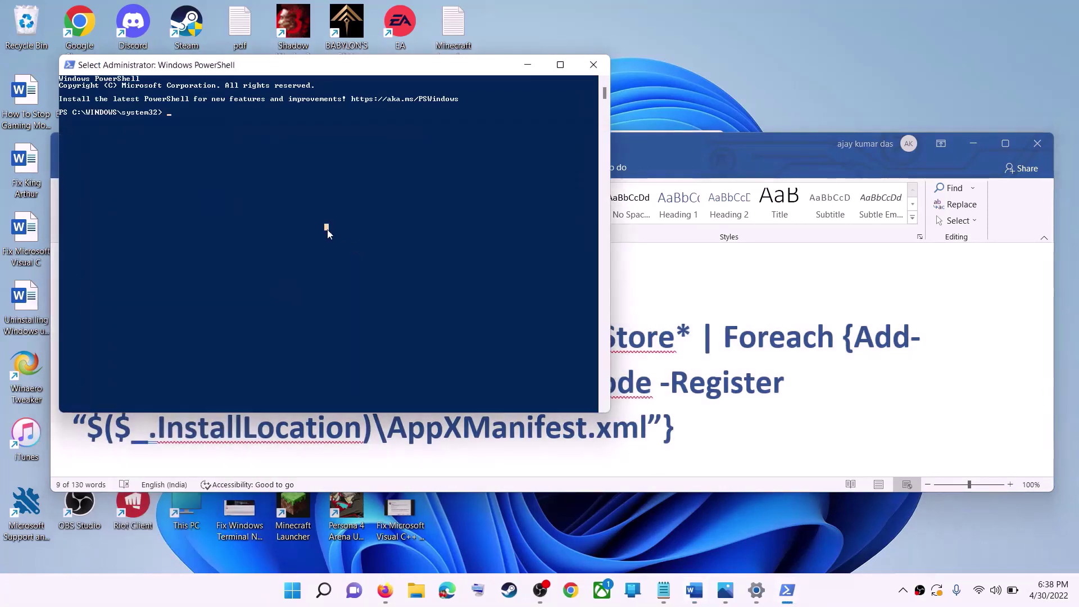
right_click(327, 229)
key(Return)
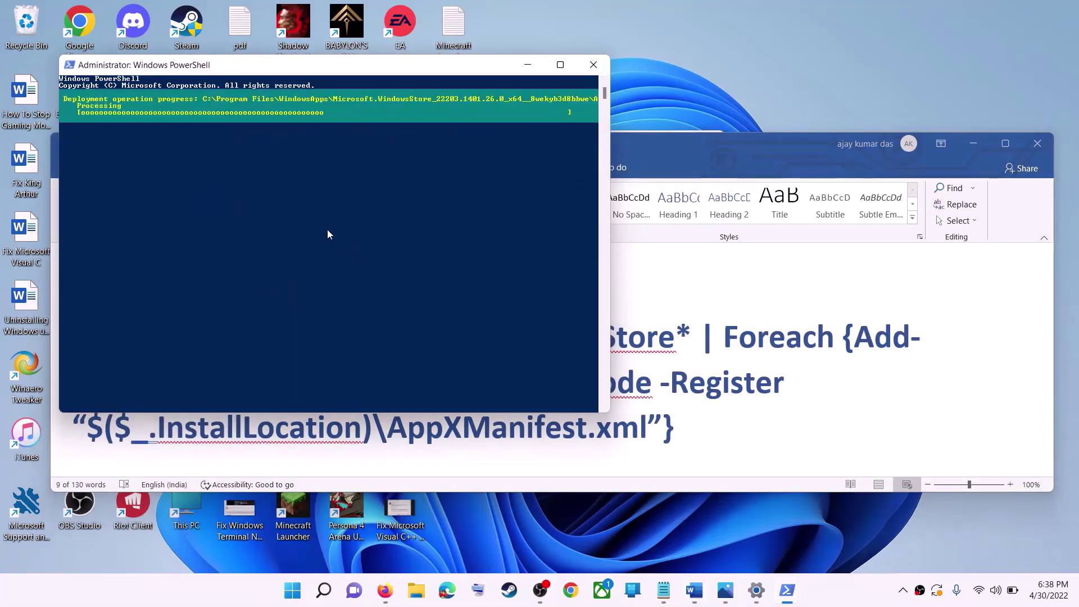
- Search for "store" and launch Microsoft Store
click(294, 595)
text(store)
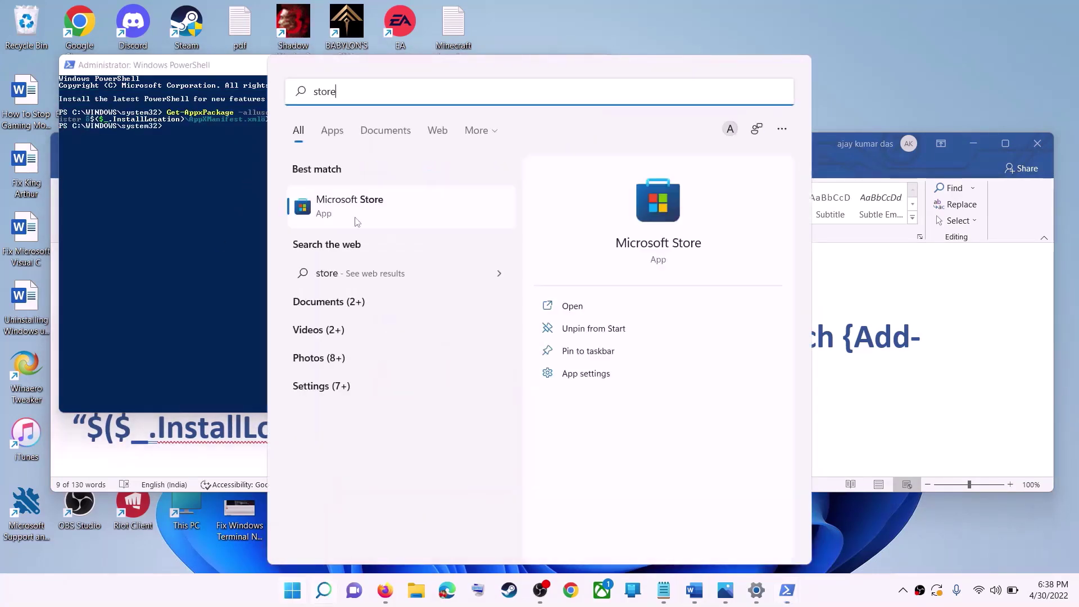
key(Return)
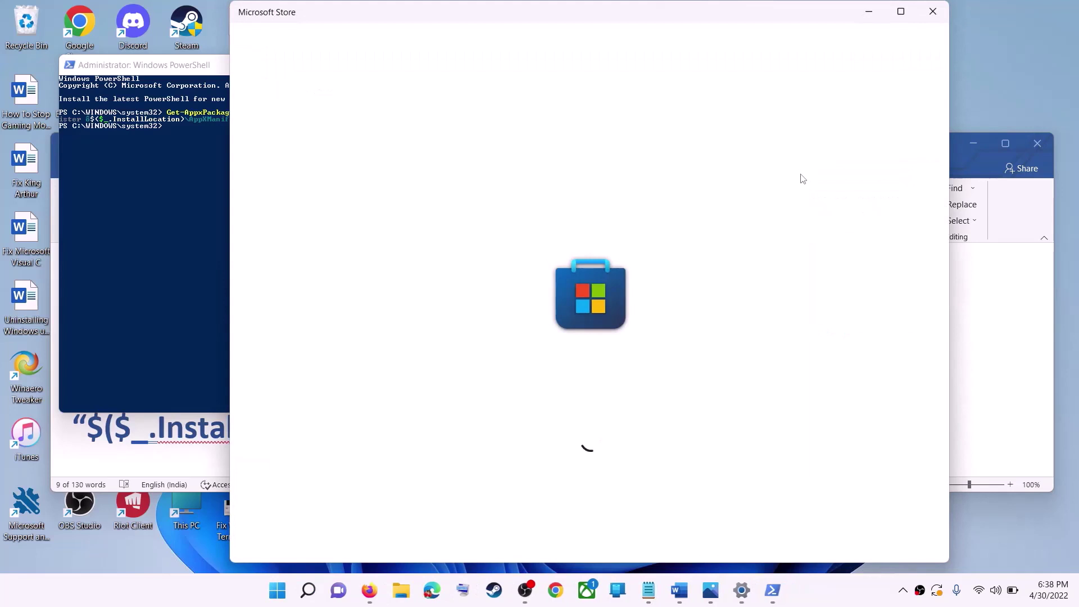
- Read Step 10 in the Word document about installing to the C drive or a different drive
click(990, 169)
scroll(377, 378, down, 4)
scroll(377, 377, down, 2)
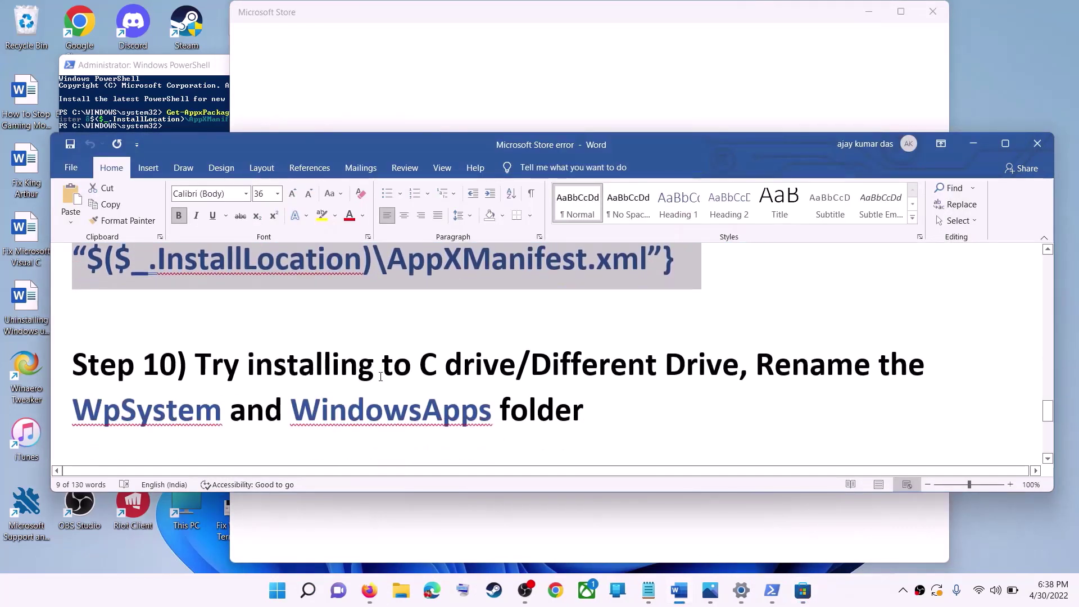
drag(229, 329, 738, 334)
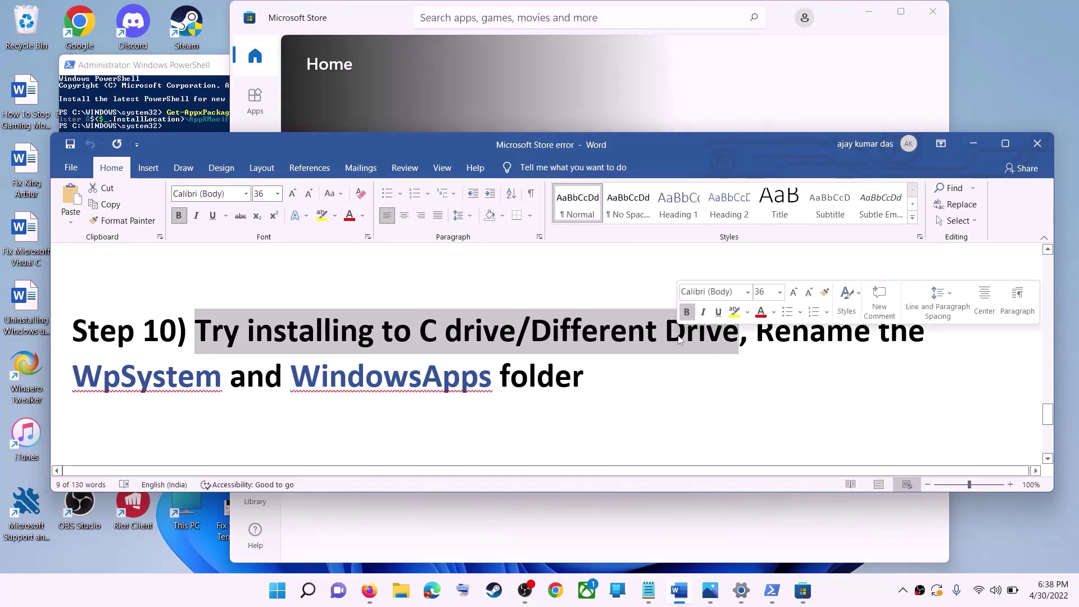
- Open the Storage page of the System settings in Windows Settings
click(278, 590)
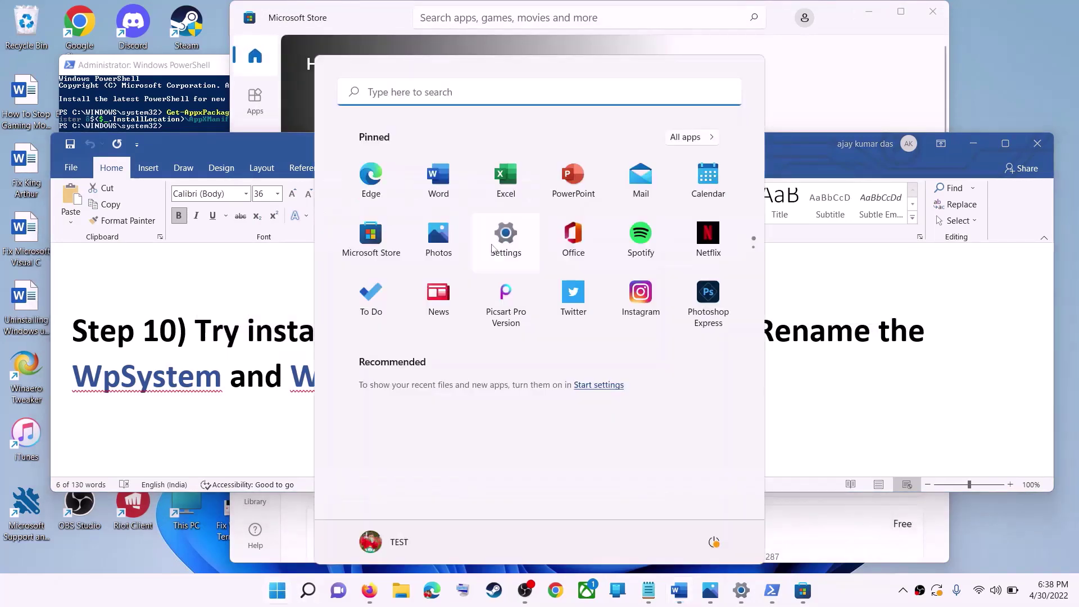
click(492, 246)
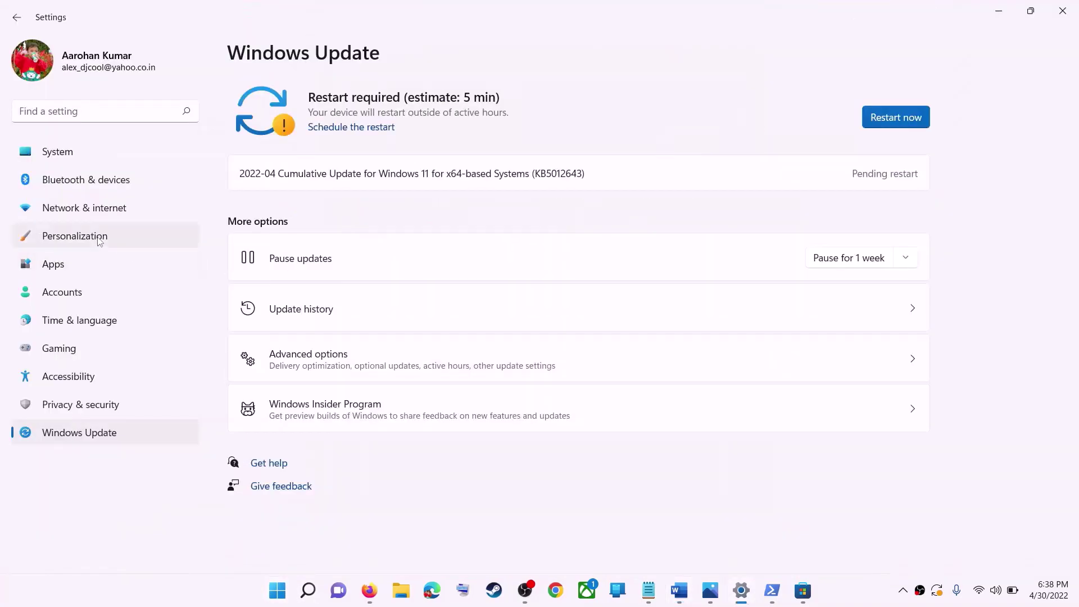
click(70, 159)
scroll(335, 386, down, 3)
click(309, 290)
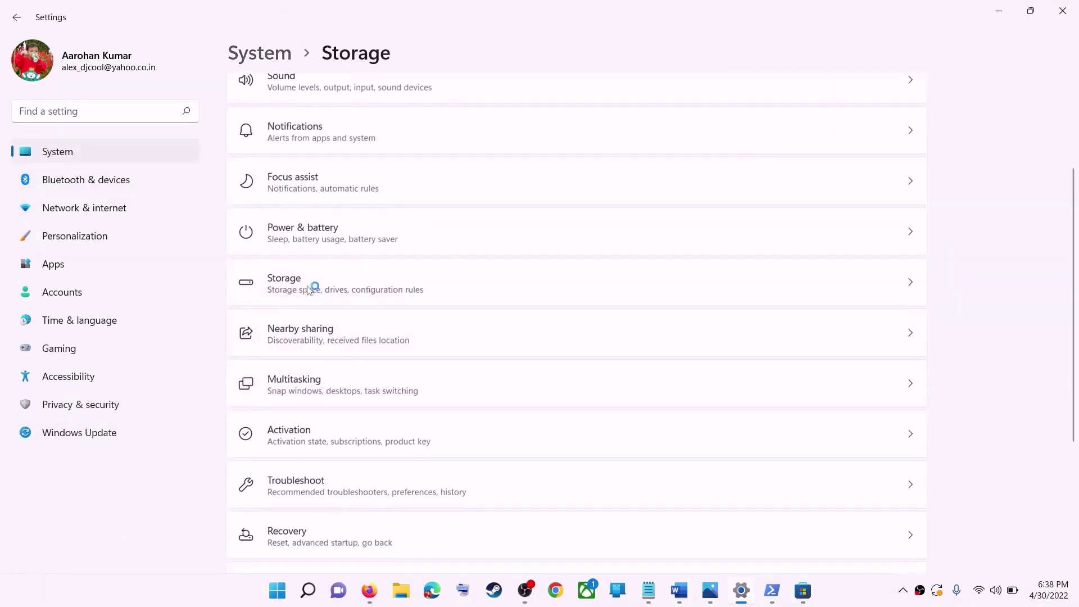
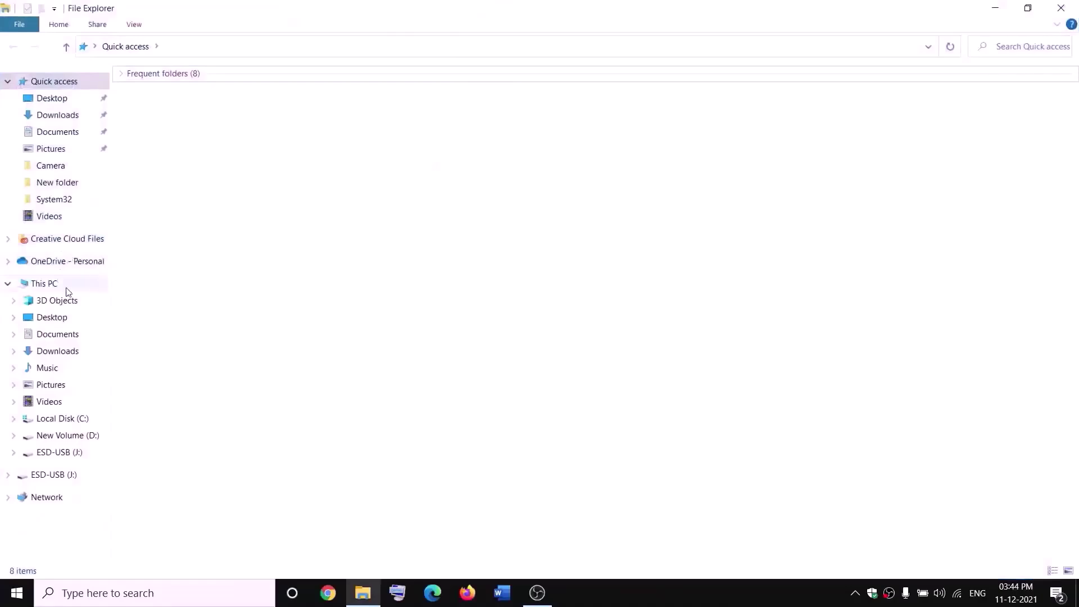
- Open the New Volume (D:) drive in File Explorer and locate the WpSystem folder
click(49, 285)
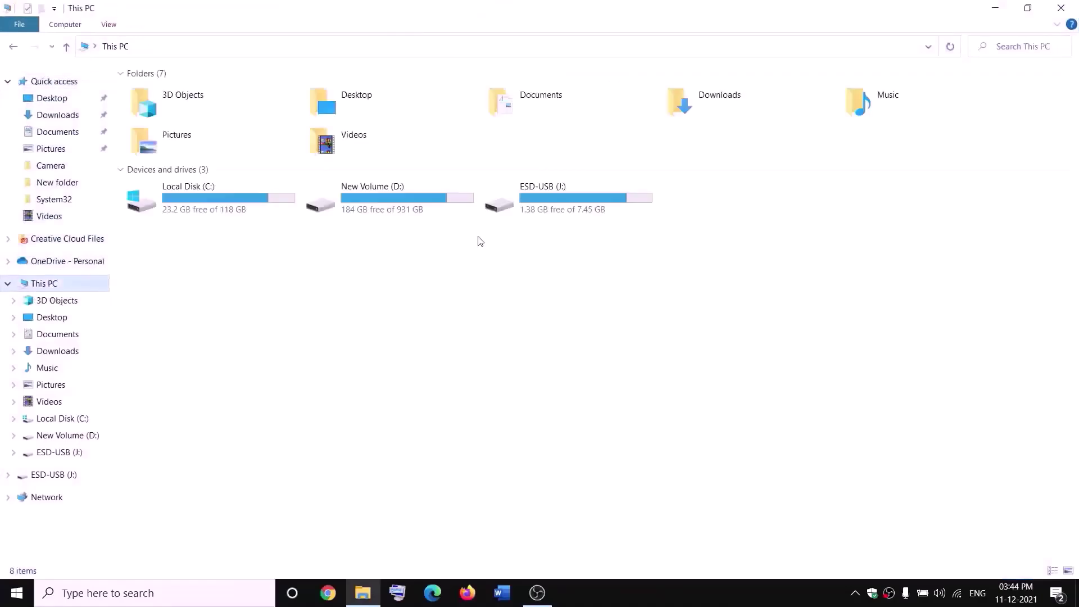
double_click(402, 210)
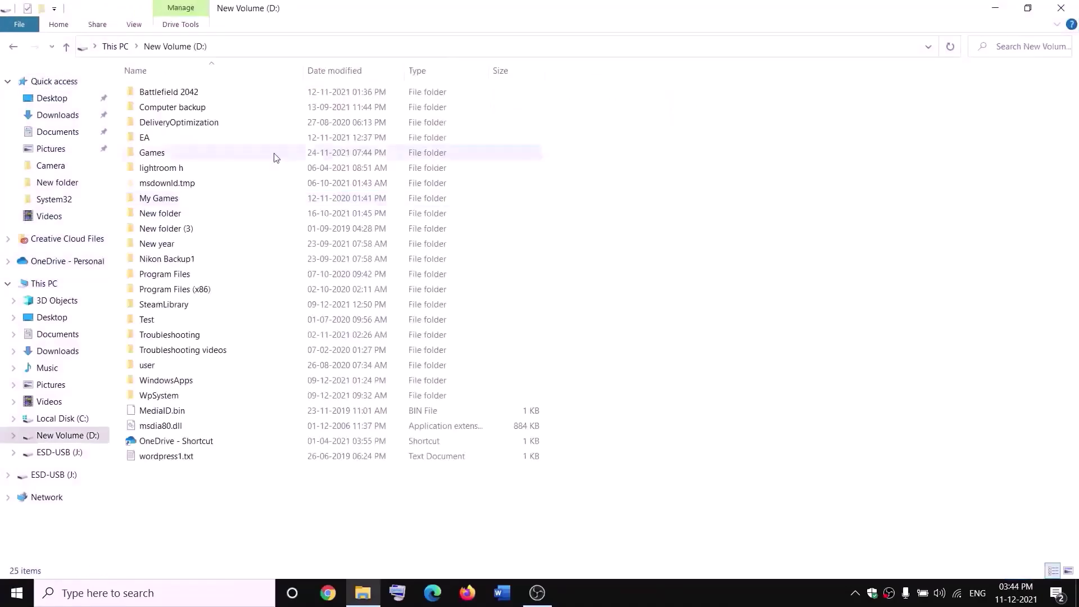
click(162, 393)
right_click(176, 399)
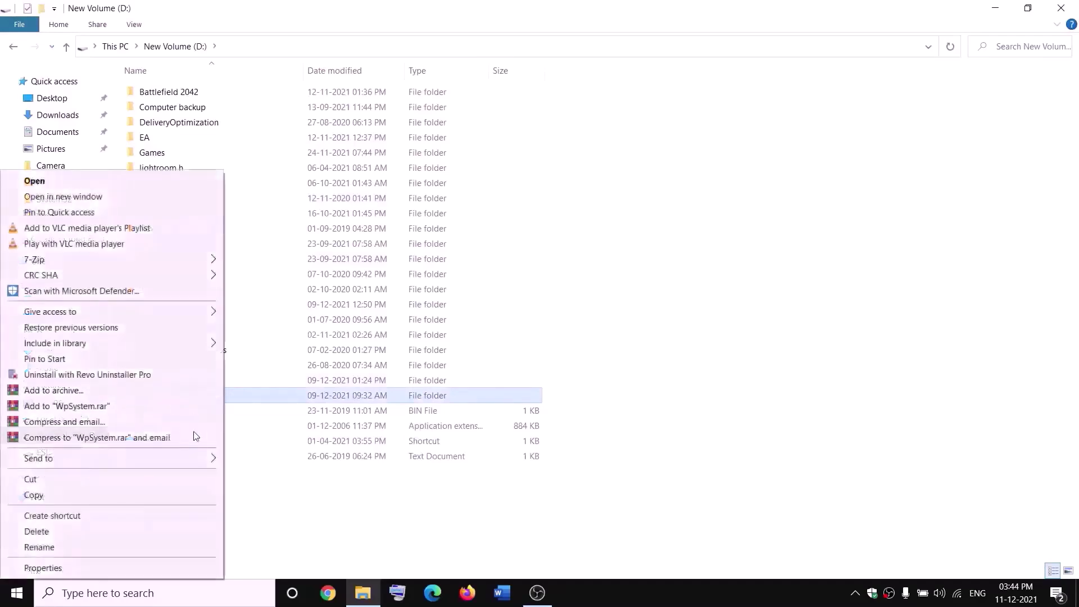
click(339, 513)
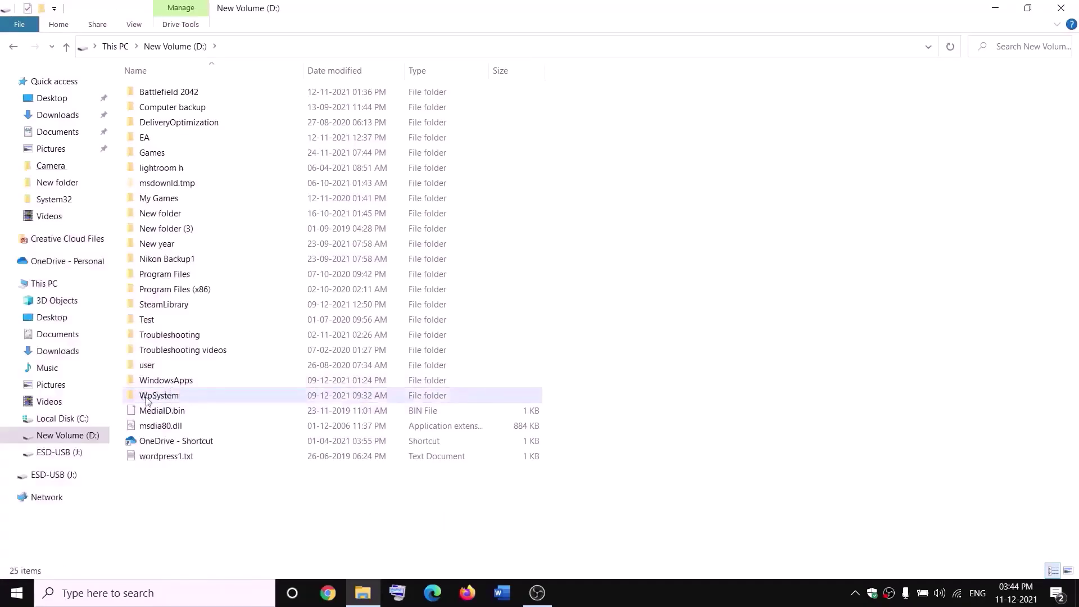
- Open the advanced security settings from the WpSystem folder's properties
mouse_move(148, 398)
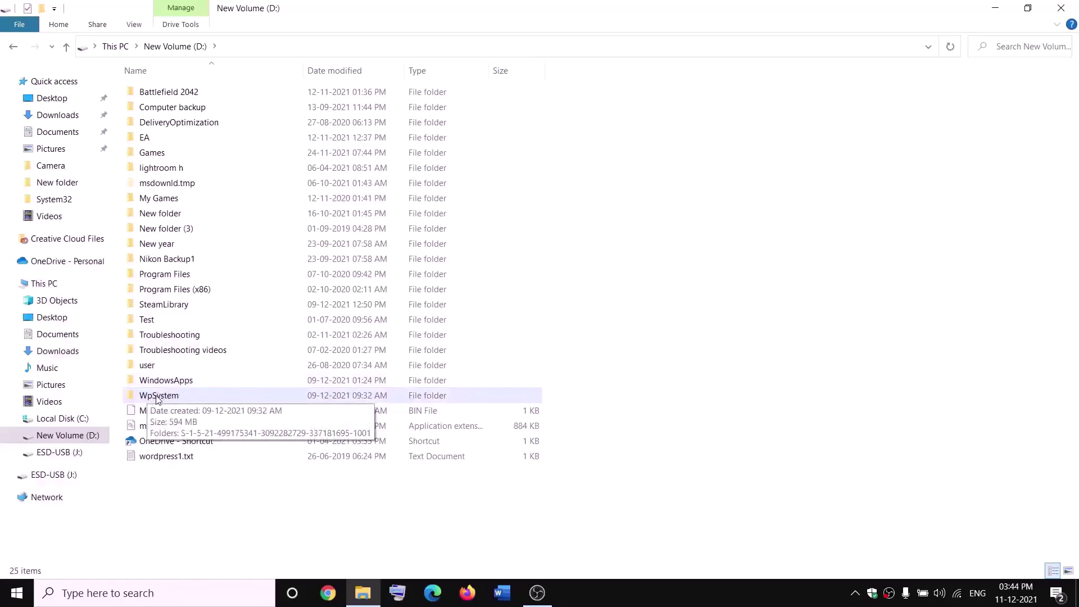
right_click(158, 398)
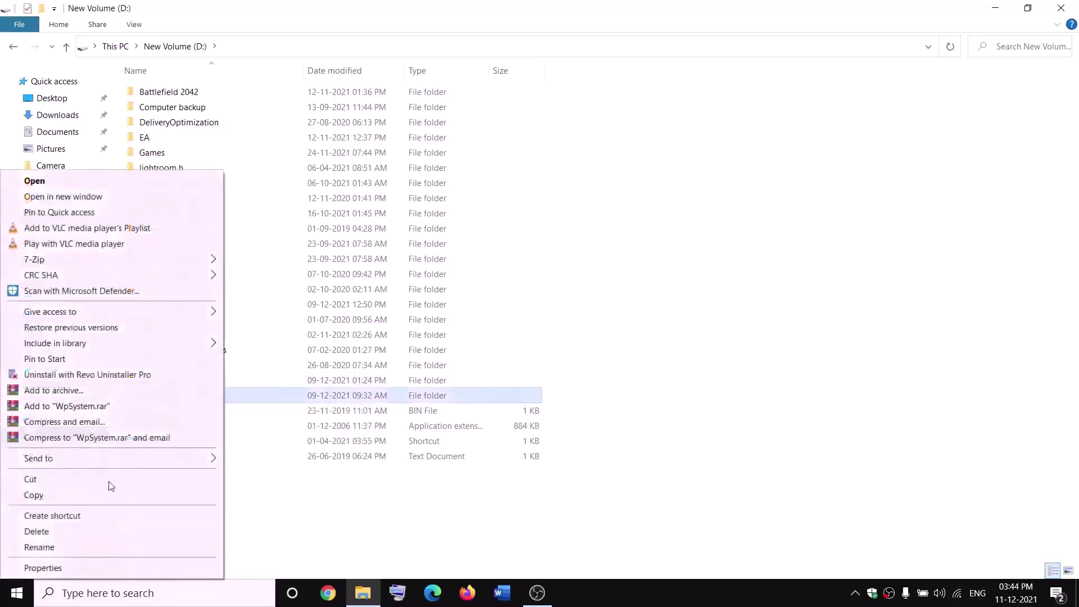
click(45, 567)
drag(288, 250, 388, 163)
click(400, 180)
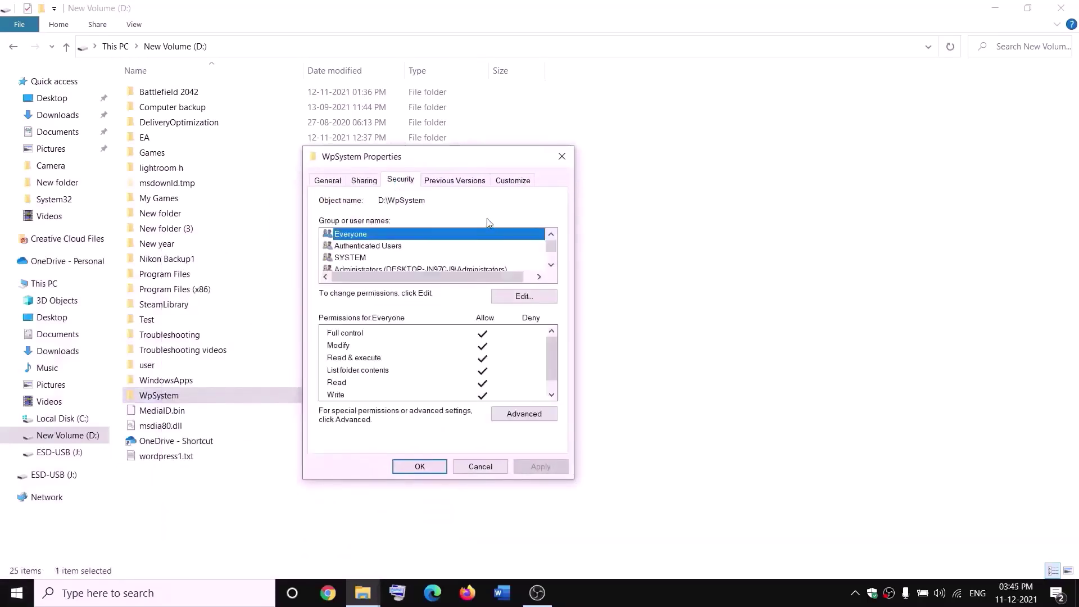
click(527, 416)
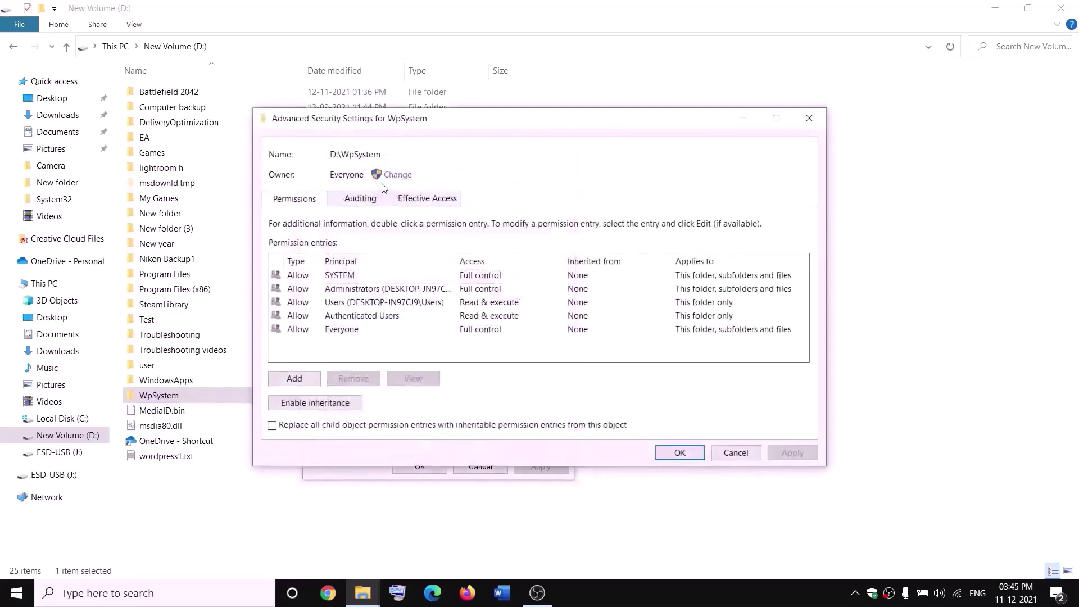
- Choose Everyone as the owner of the WpSystem folder, checking the entered name before accepting it
click(397, 175)
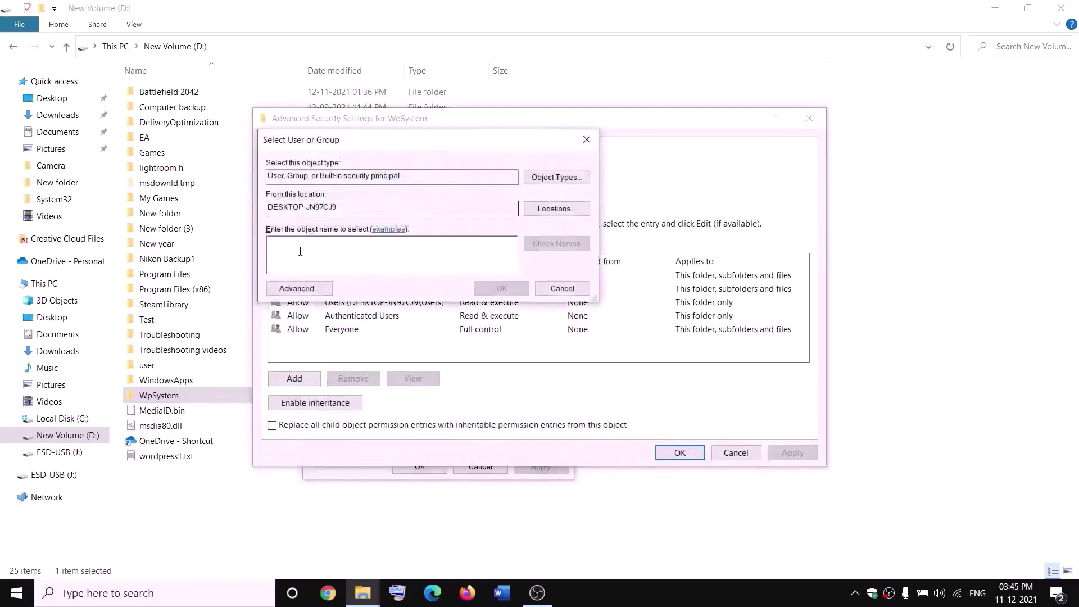
text(w)
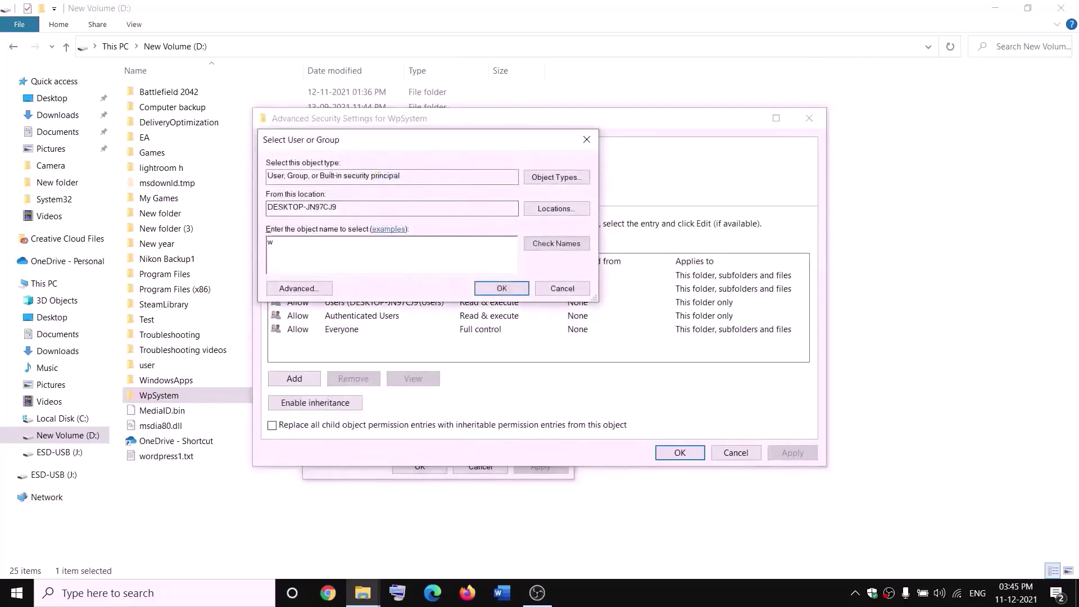
key(BackSpace)
text(everyone)
double_click(293, 255)
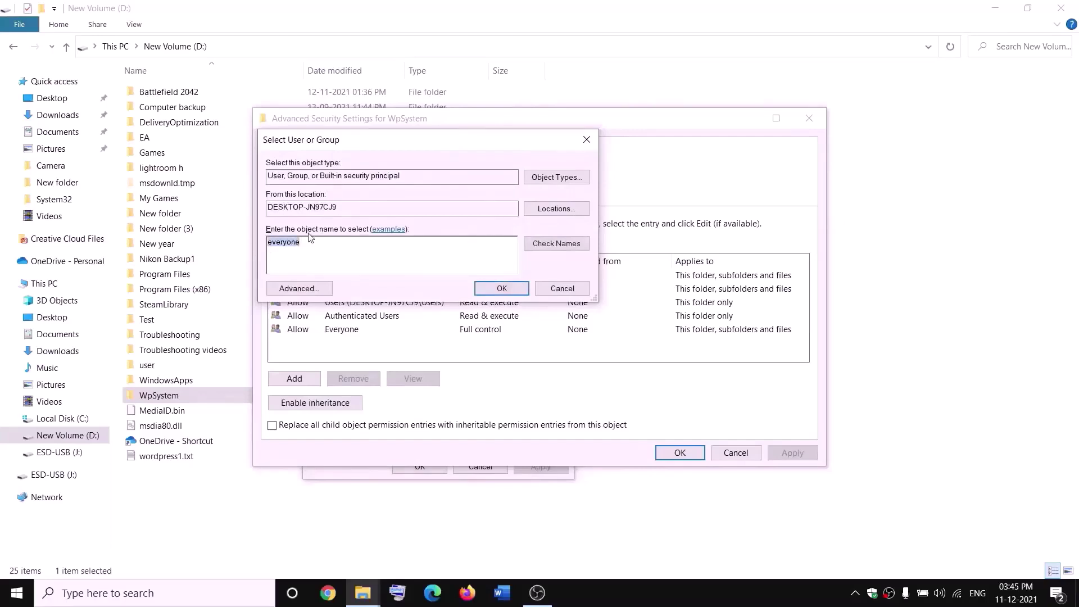
click(563, 249)
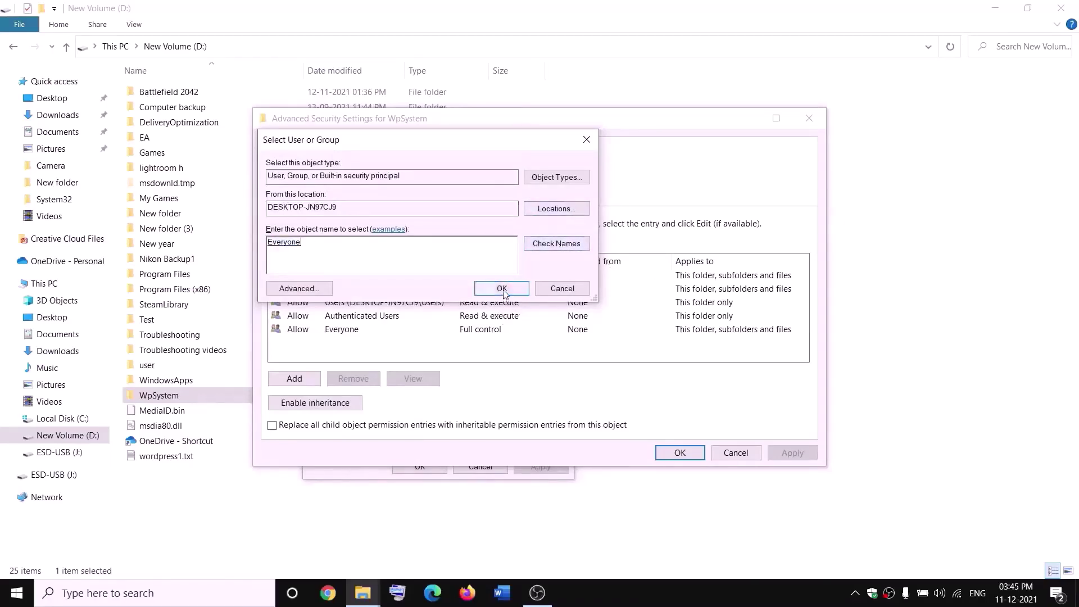
click(503, 290)
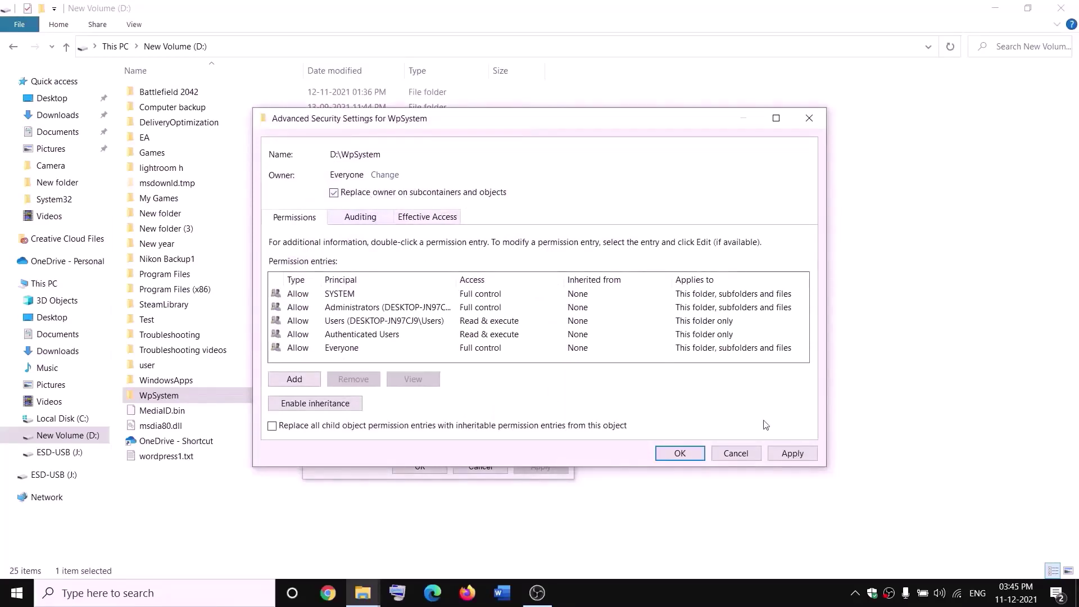
- Apply the owner change to the WpSystem folder and close its advanced security settings and properties
click(792, 453)
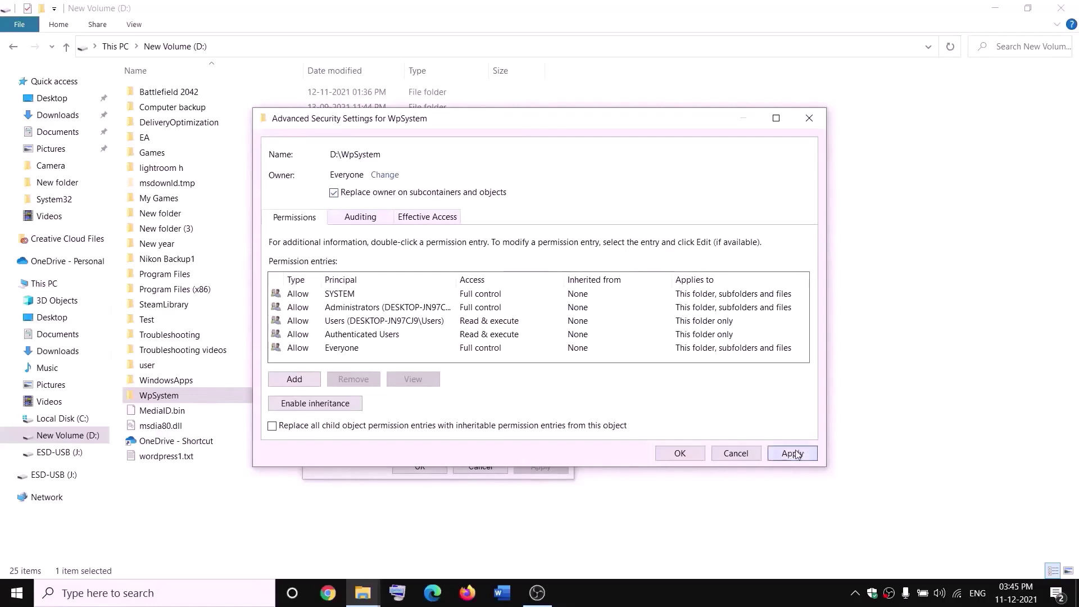
click(680, 453)
click(652, 354)
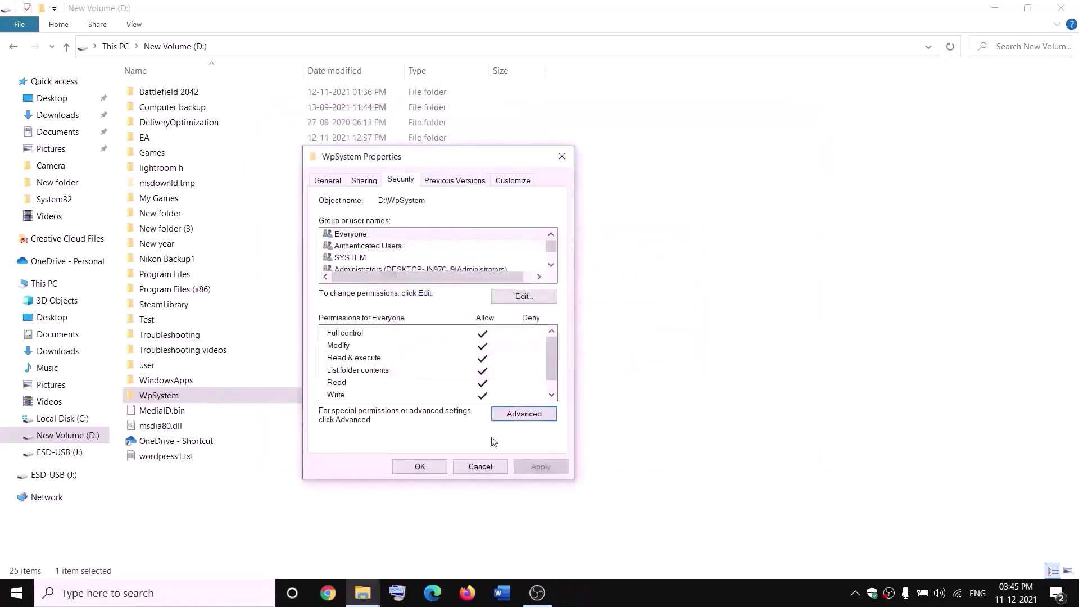
click(421, 467)
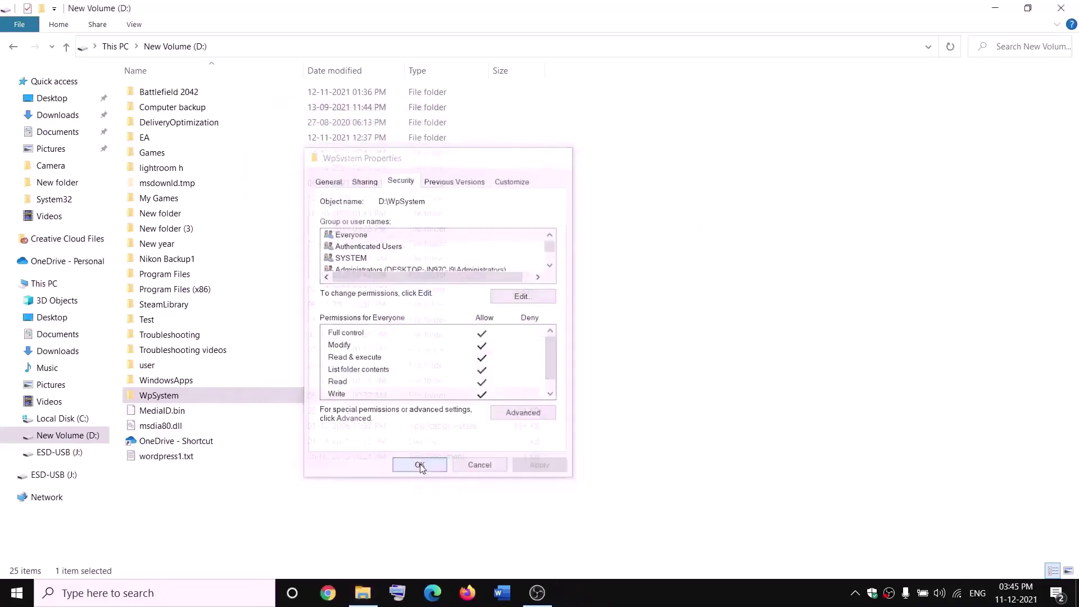
- Reopen the WpSystem folder's properties and bring up its advanced security settings
right_click(162, 399)
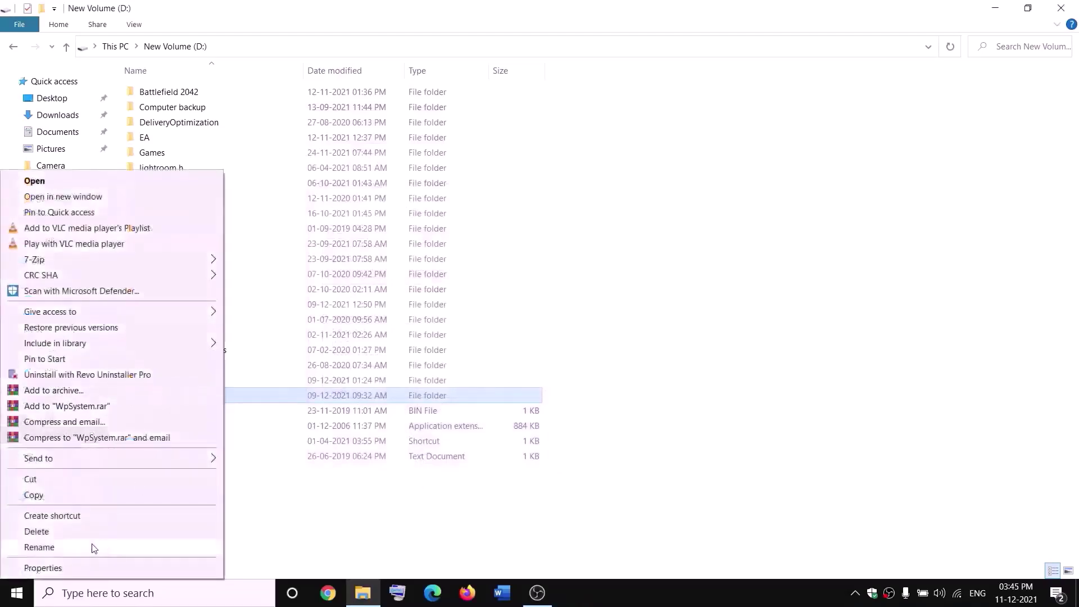
click(64, 568)
drag(292, 250, 419, 183)
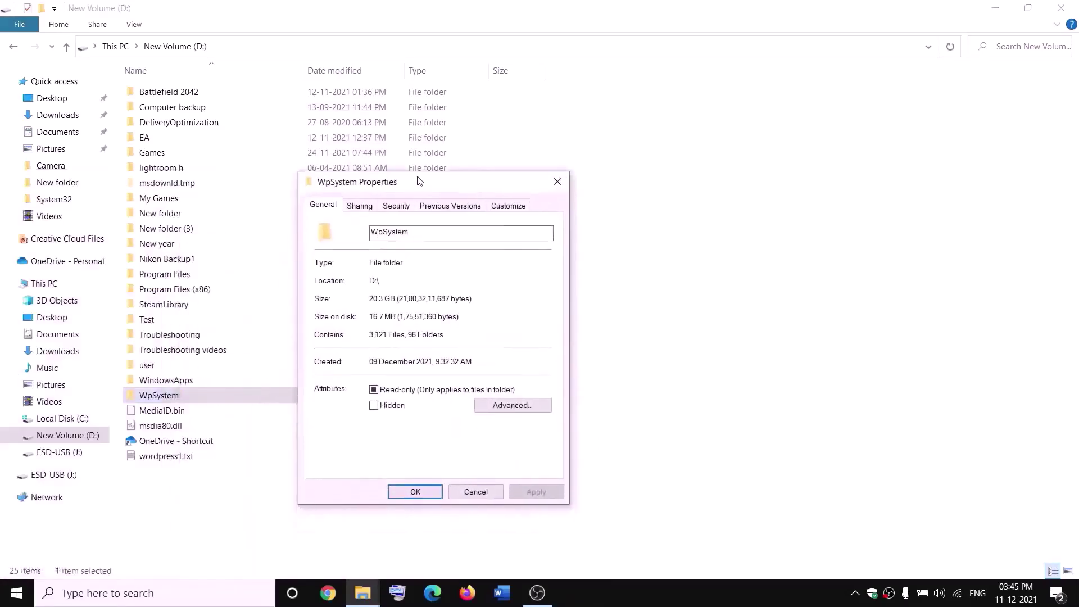
click(396, 203)
click(521, 439)
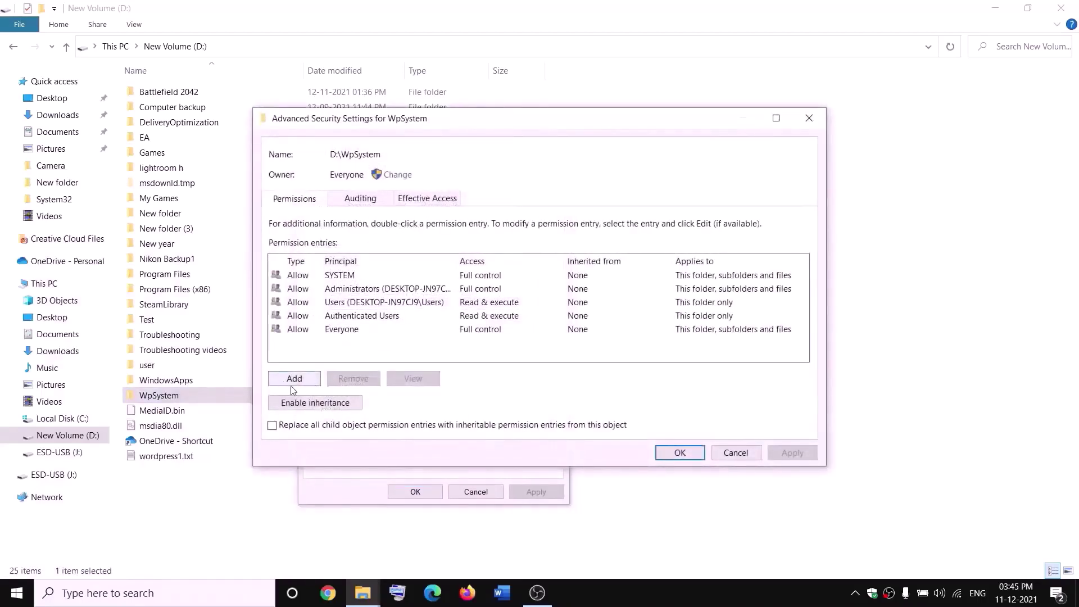
- Add a permission entry for the WpSystem folder that allows Everyone full control, checking the entered name
click(292, 384)
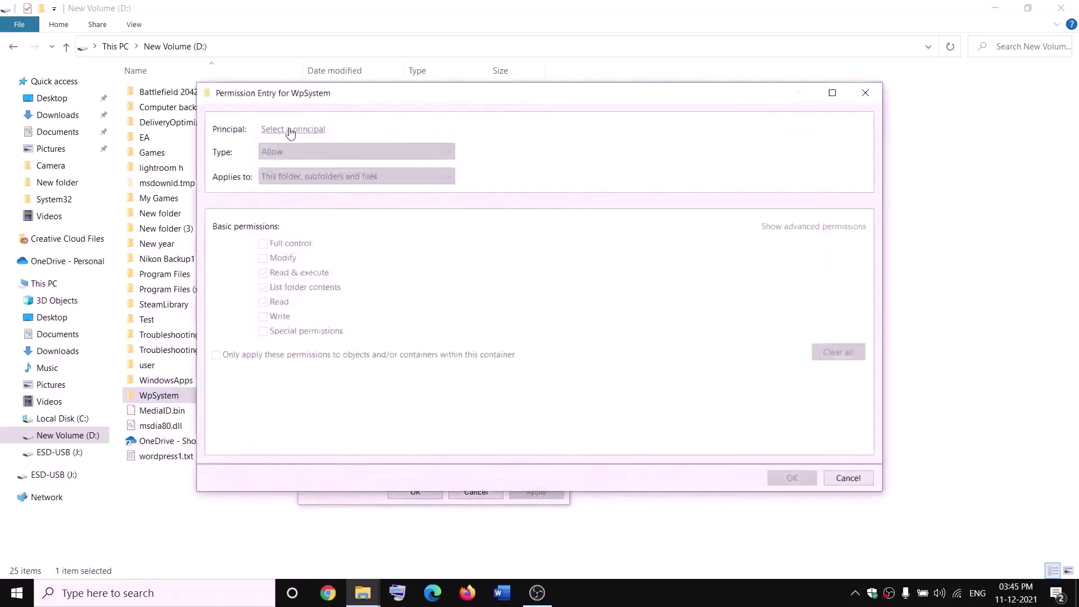
click(294, 129)
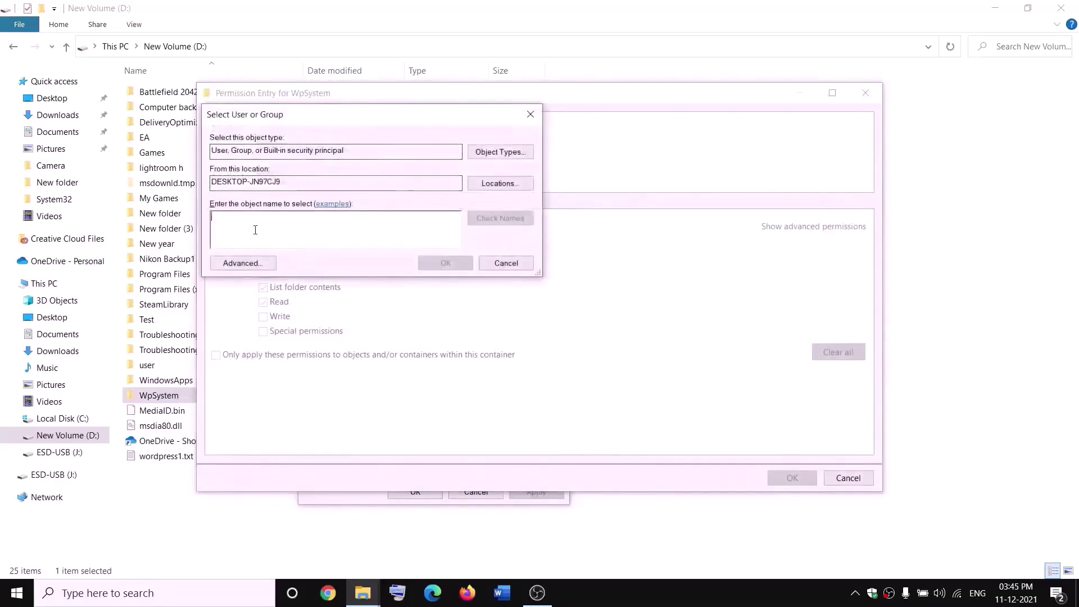
text(everyone)
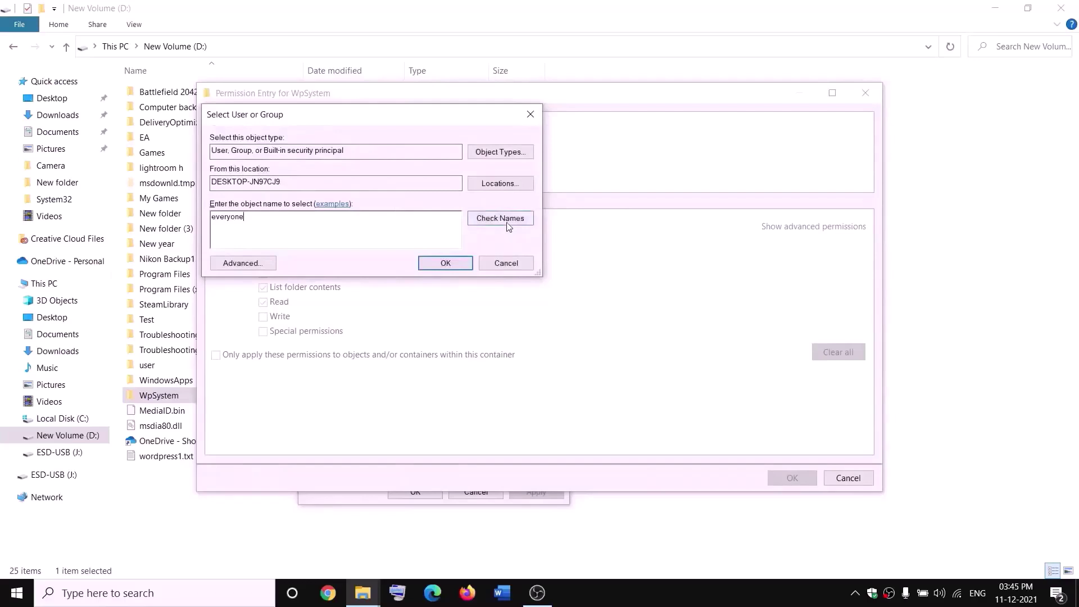
click(504, 221)
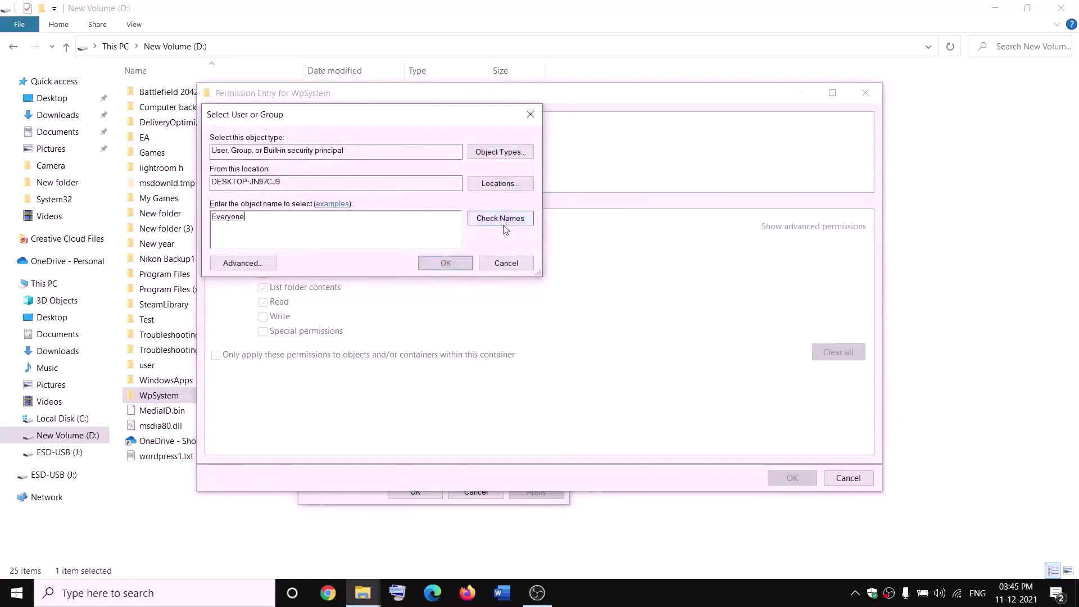
click(446, 264)
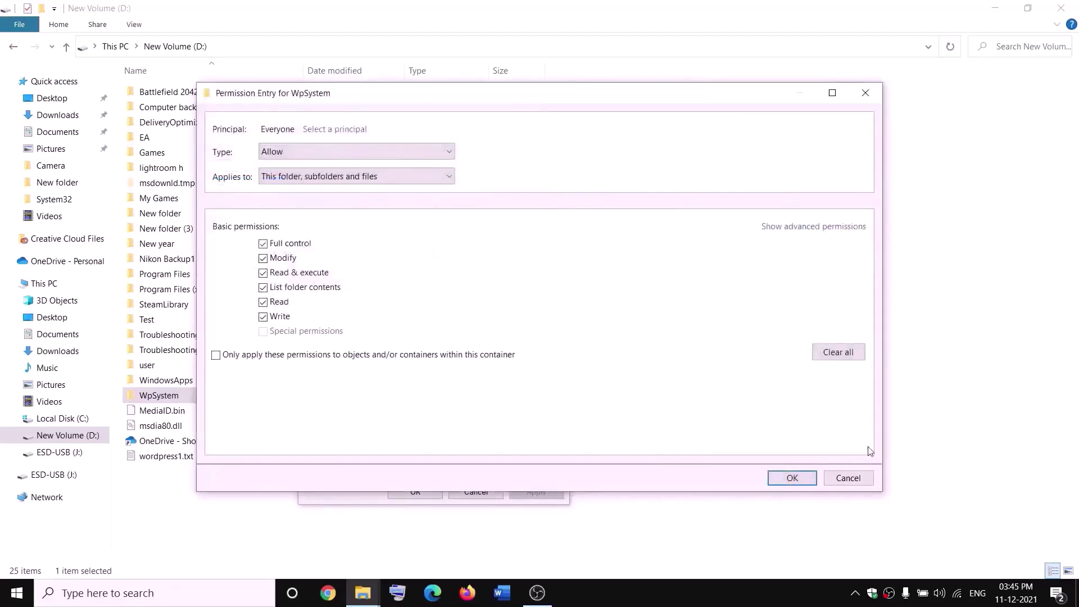
click(792, 479)
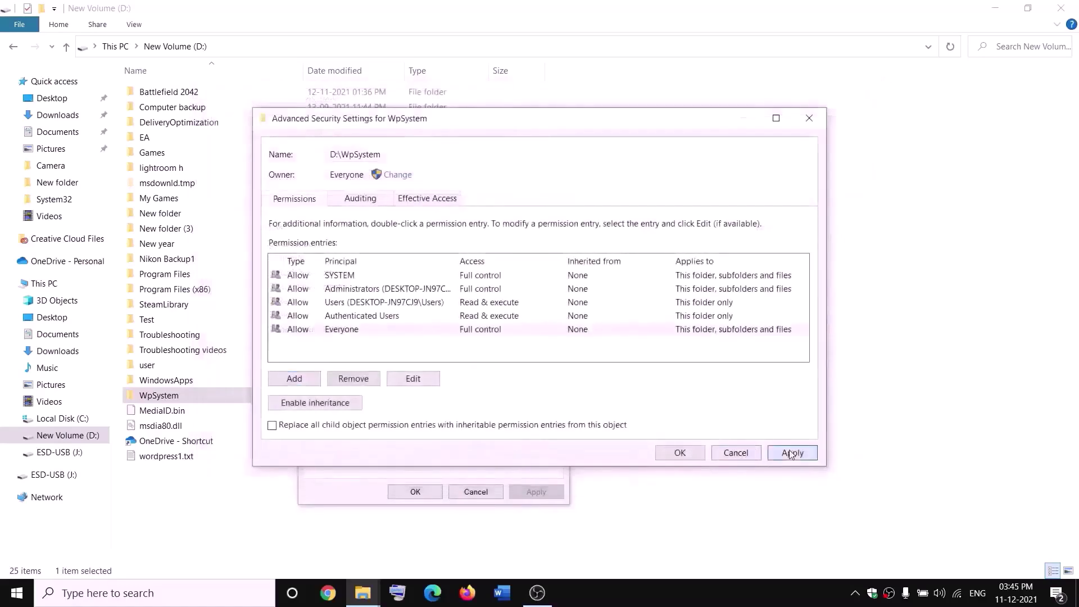
- Apply the new WpSystem permissions and close the advanced security settings and the folder properties
click(790, 454)
click(680, 452)
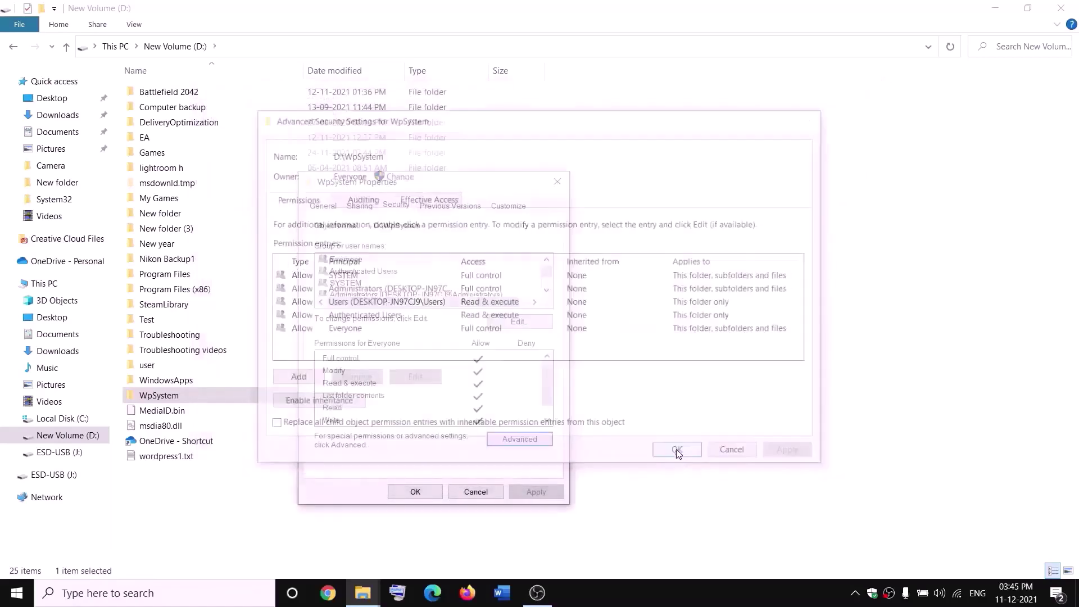
click(428, 494)
- Rename the WpSystem folder on the D: drive to WpSystem.old
click(285, 392)
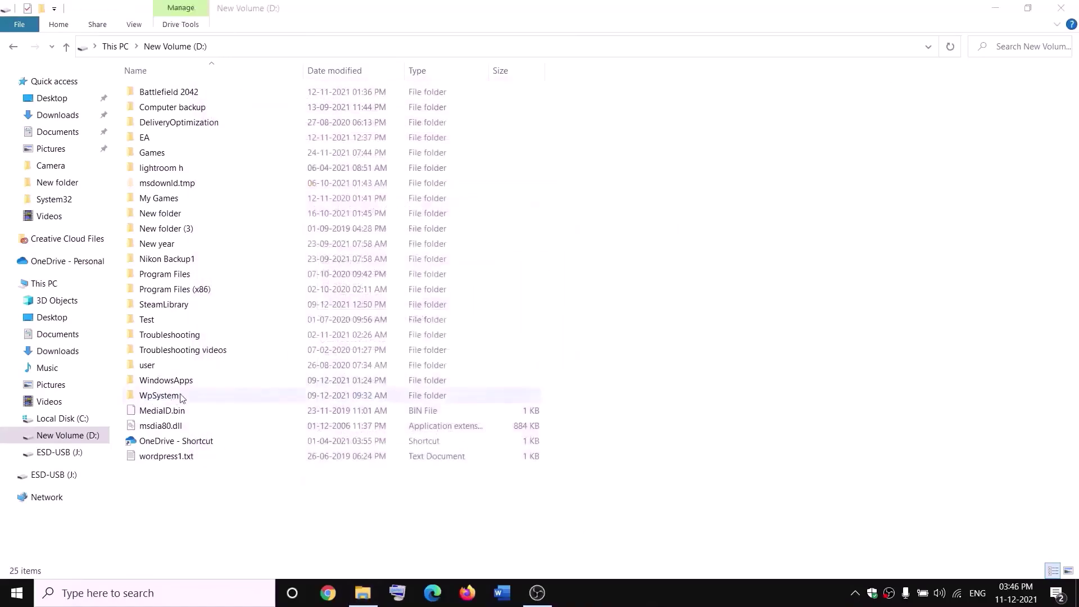
right_click(158, 400)
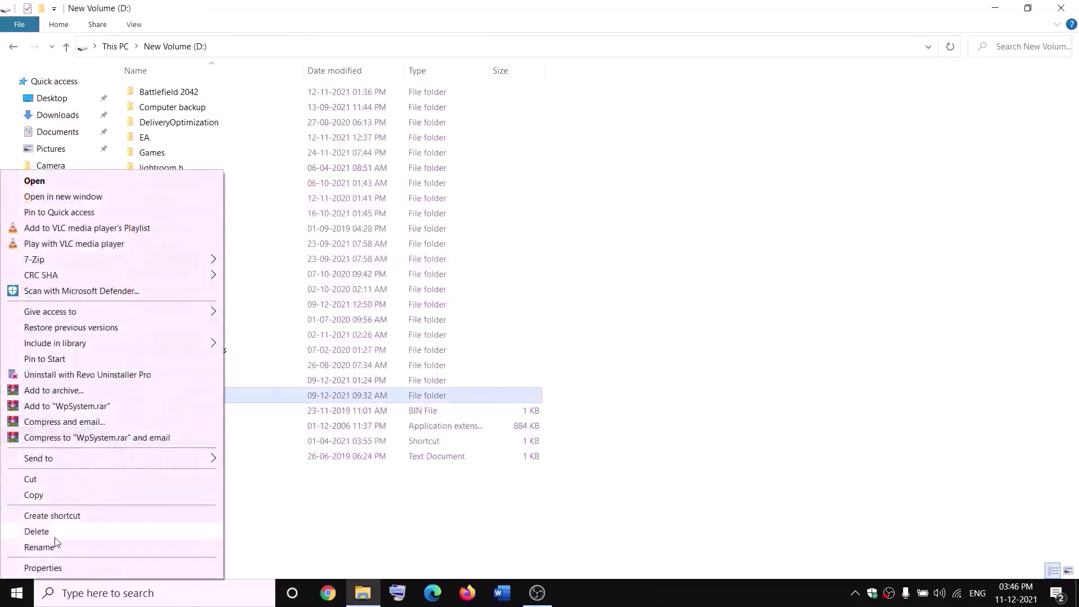
click(40, 547)
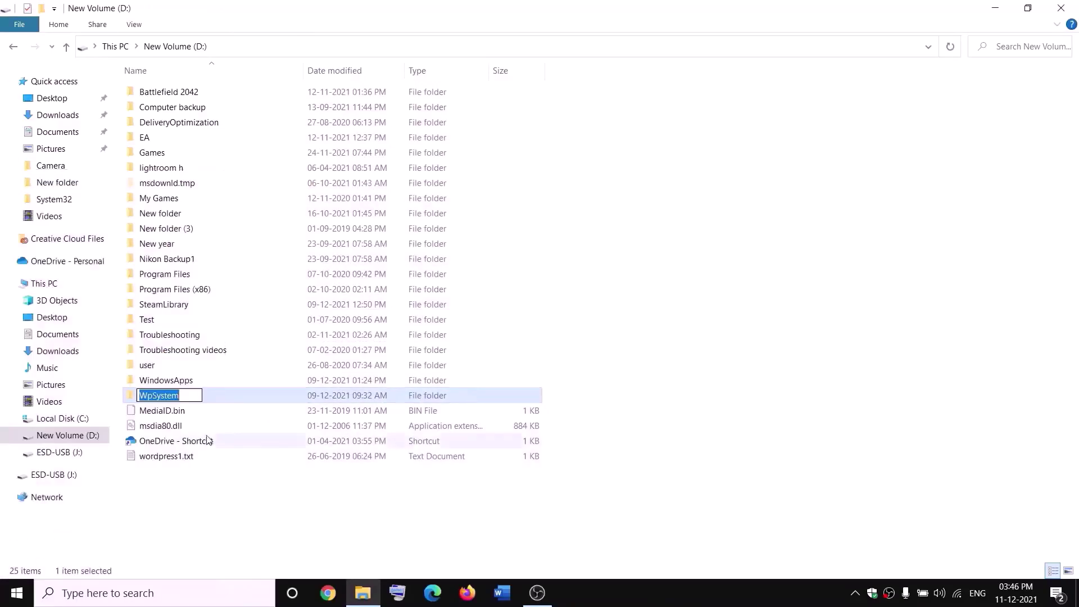
key(End)
text(.old)
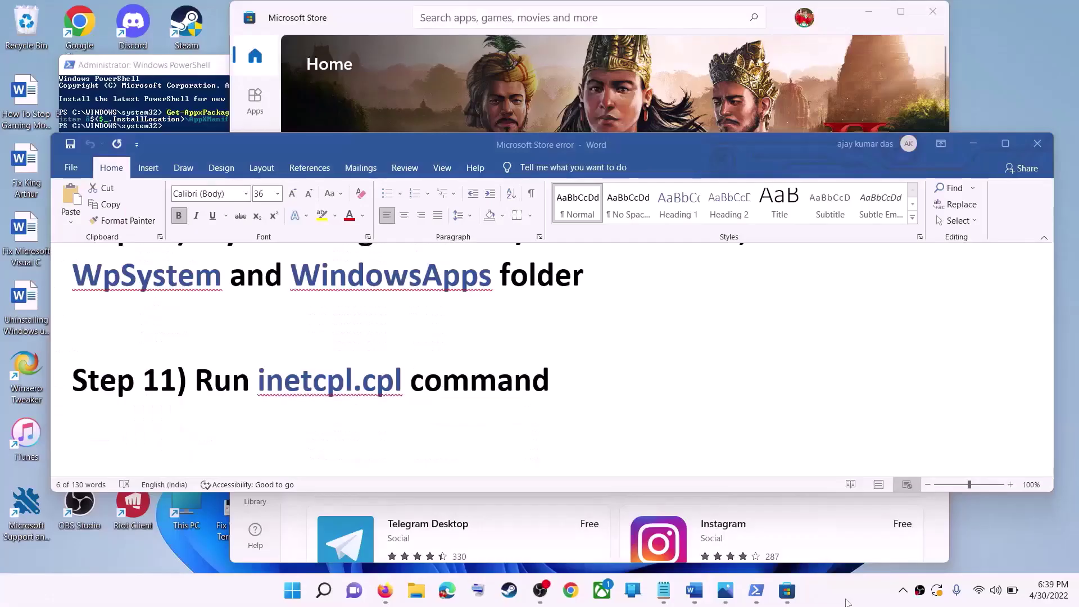
- Highlight the Step 11 instruction in the Word document, and search Windows for inetcpl.cpl and run it
drag(197, 393, 462, 384)
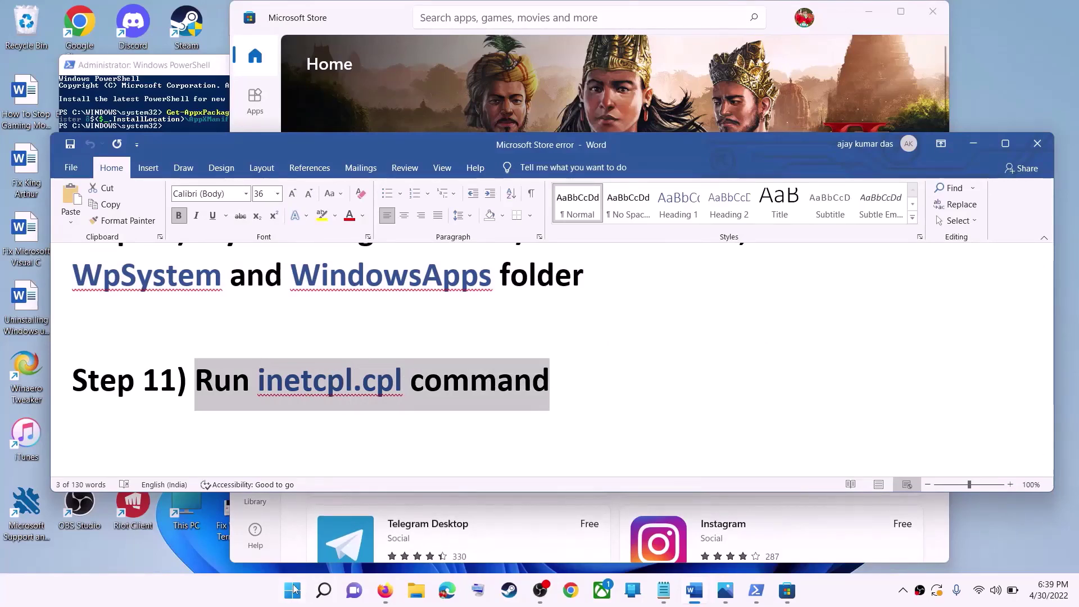
click(292, 591)
text(i)
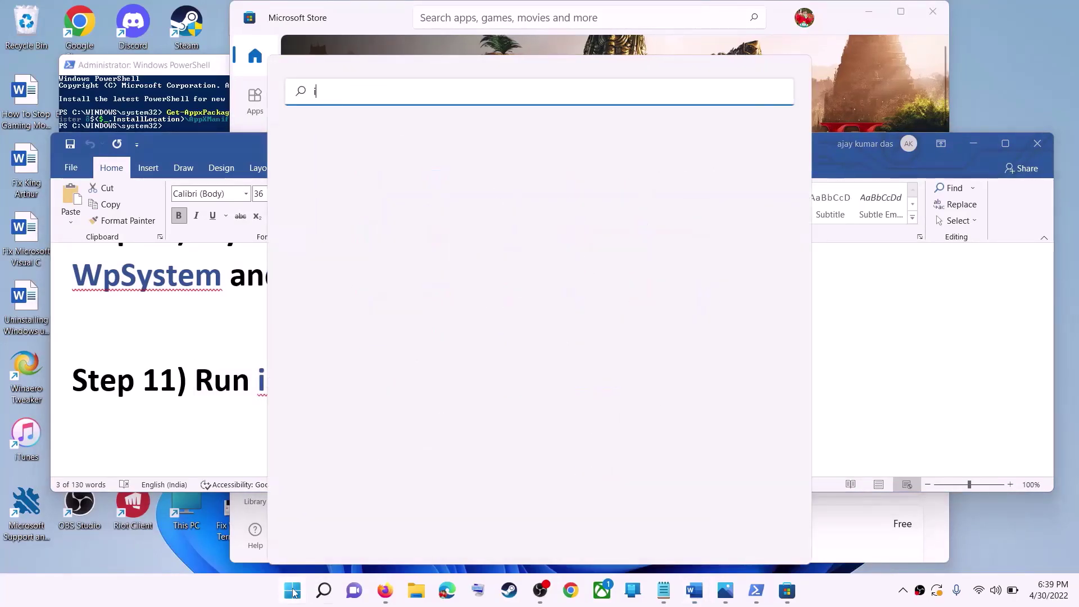
text(netc)
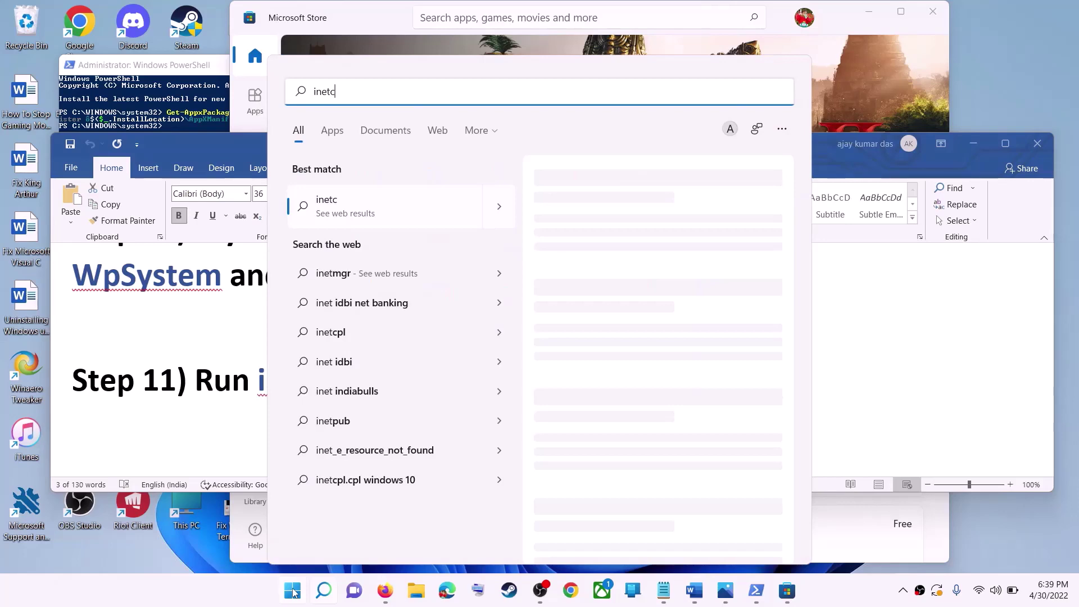
text(pl.cpl)
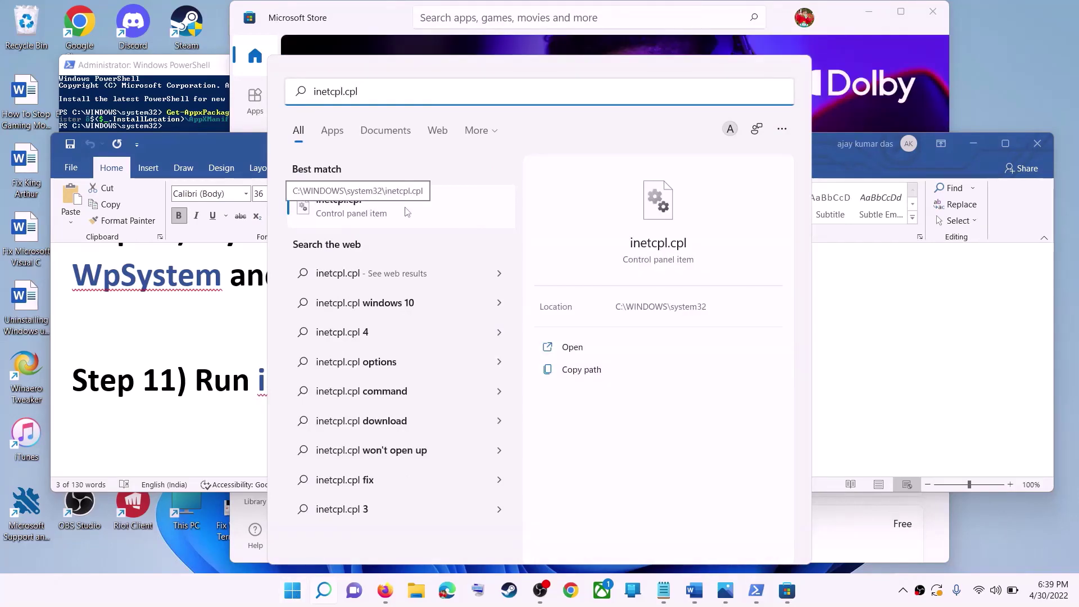
click(407, 211)
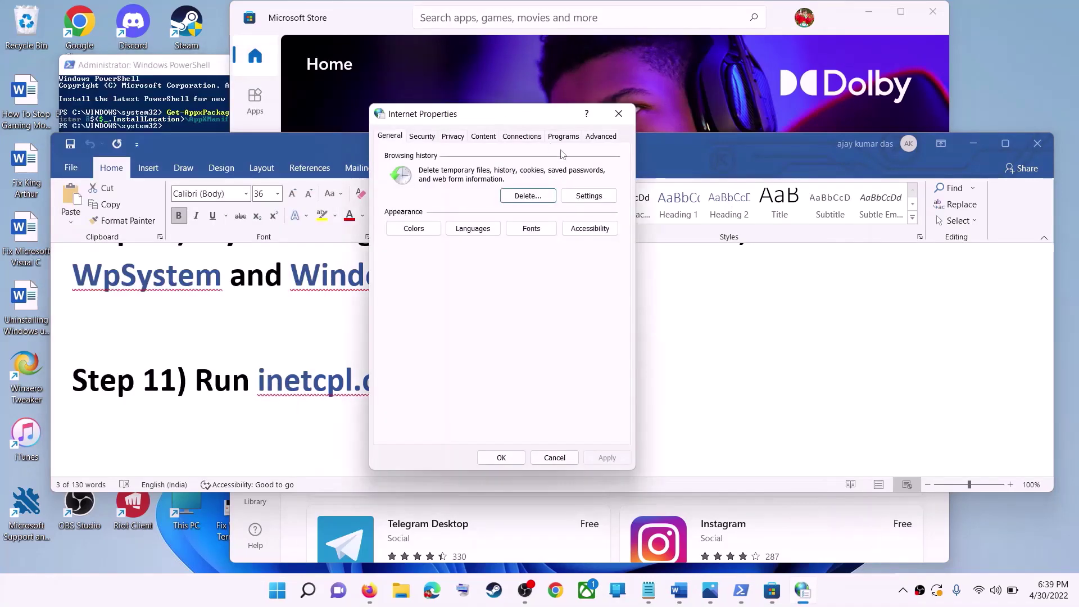
- Check the TLS options in the advanced Internet Properties settings and close the dialog without making changes
click(597, 137)
scroll(566, 243, down, 20)
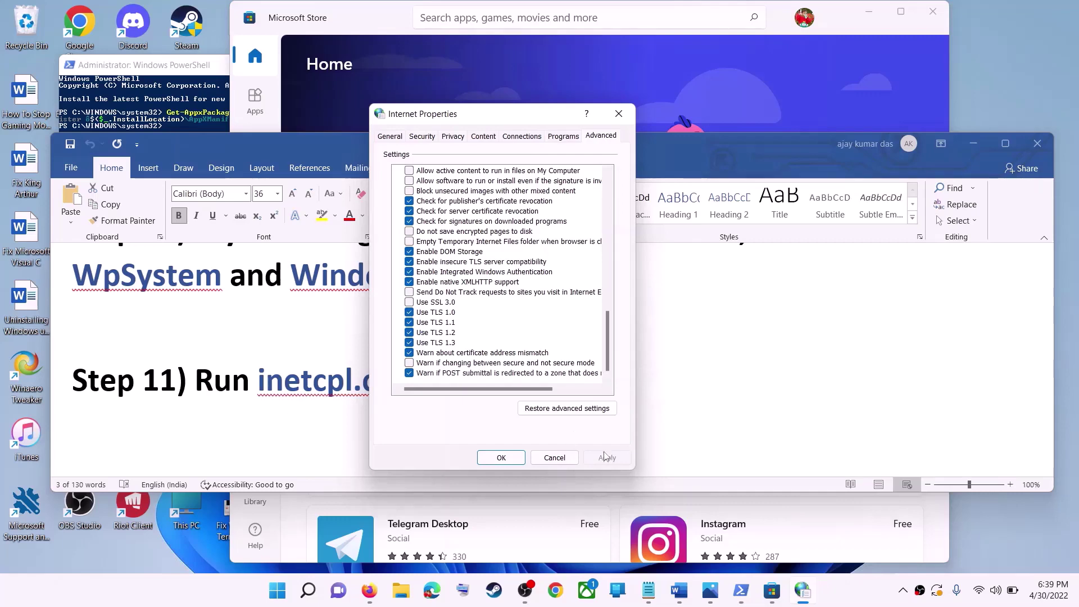
click(532, 459)
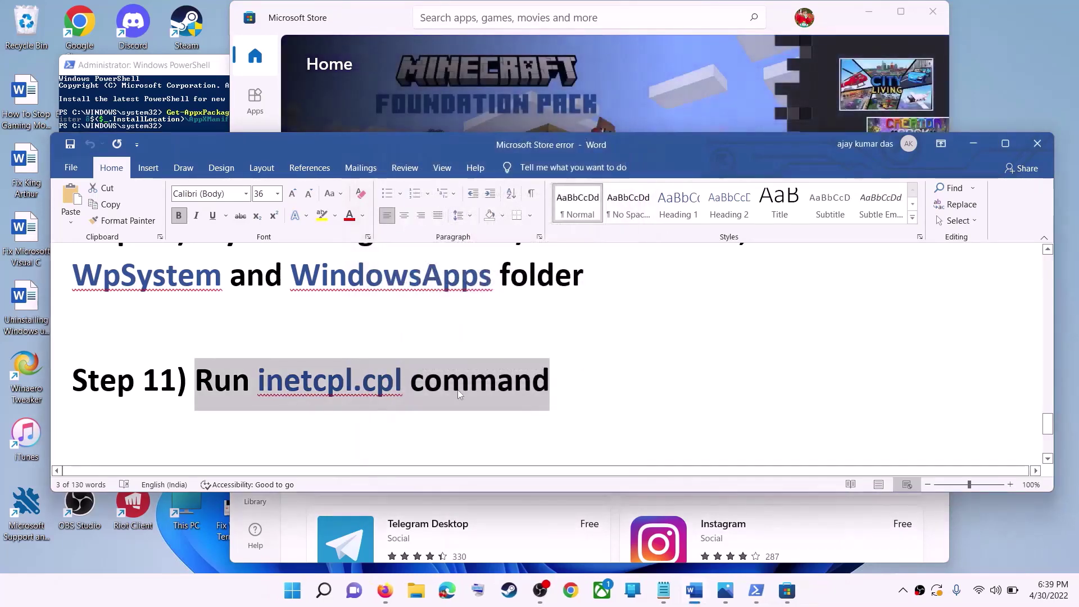
- Read Step 12 in the Word document about updating Windows with the media creation tool, highlighting the instruction and both download links
click(326, 332)
scroll(338, 338, down, 3)
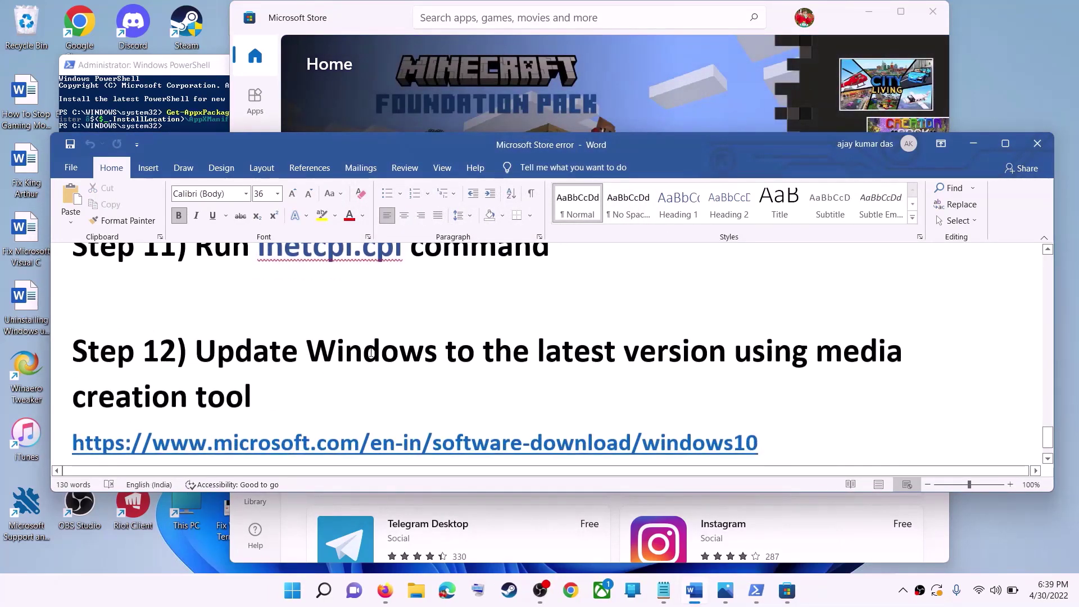
drag(195, 318, 745, 352)
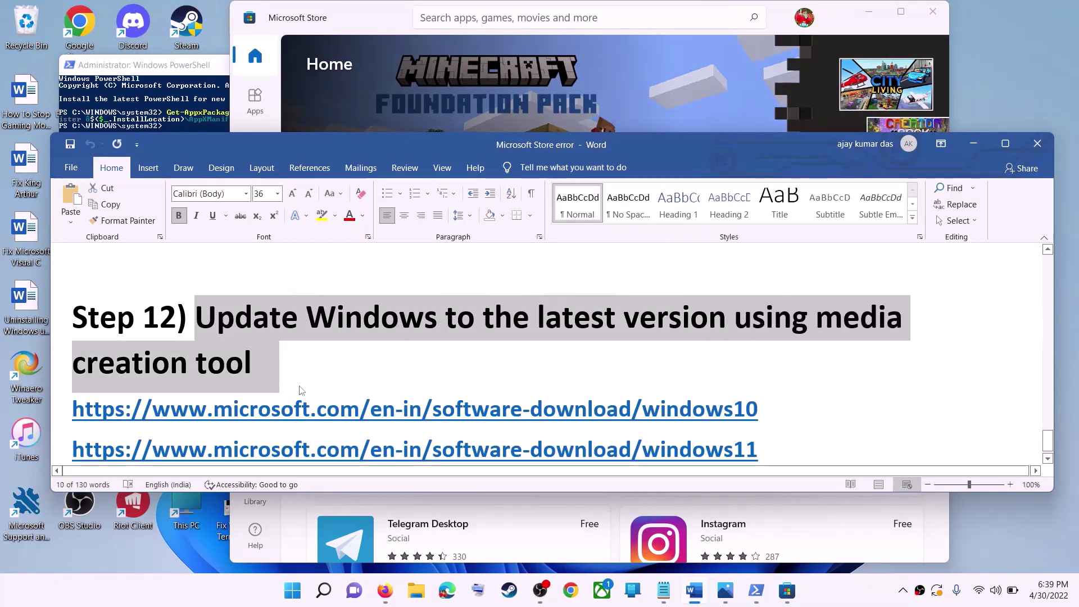
click(254, 363)
scroll(397, 361, down, 1)
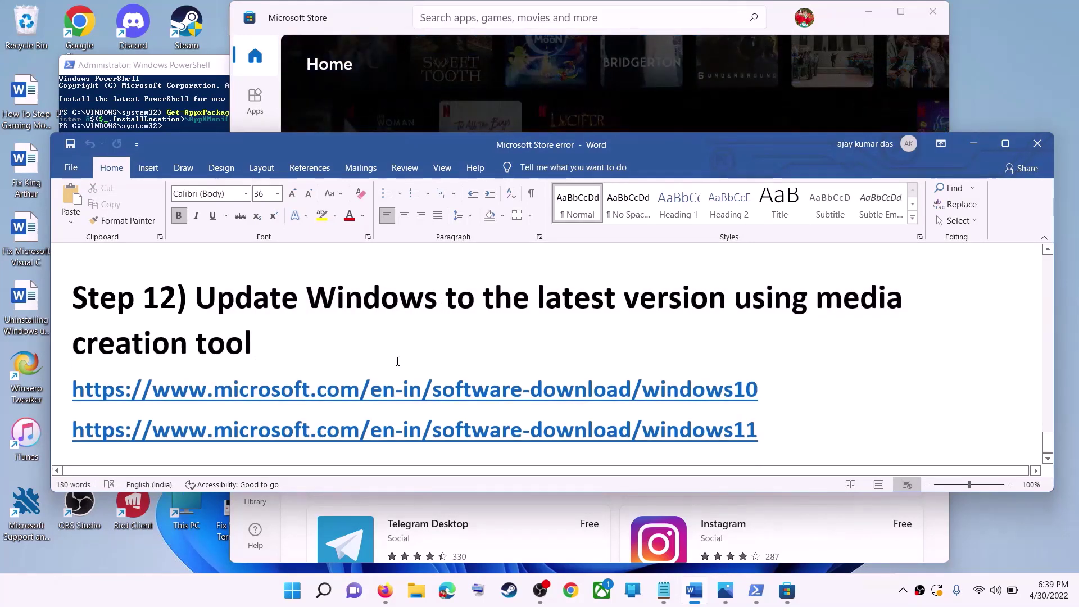
triple_click(782, 388)
triple_click(783, 431)
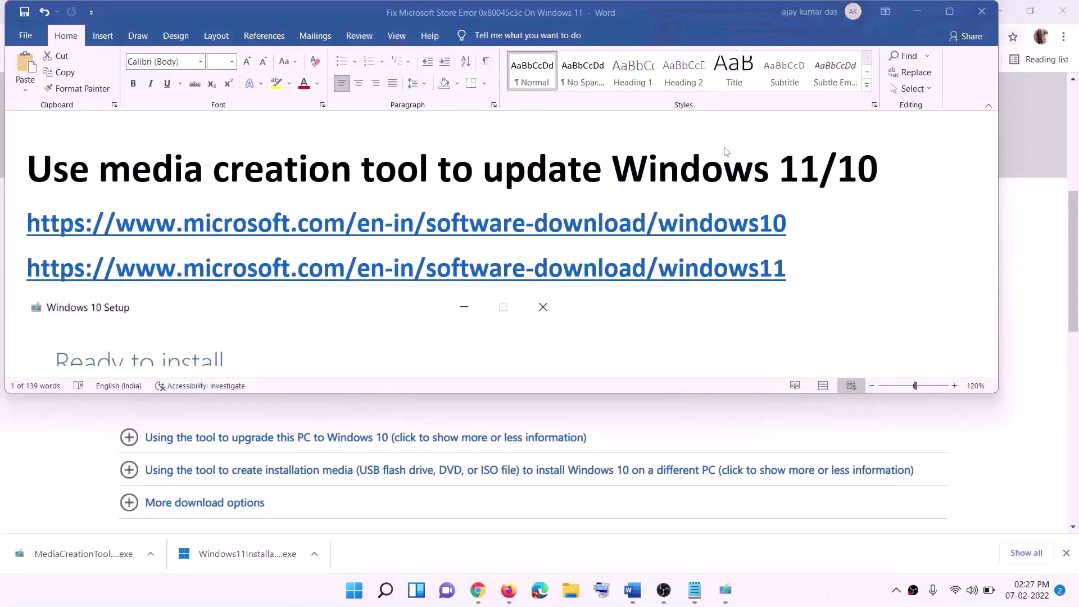
- Highlight the Windows 10 and Windows 11 software download links in the media creation tool notes, and minimize the document
triple_click(794, 242)
triple_click(794, 221)
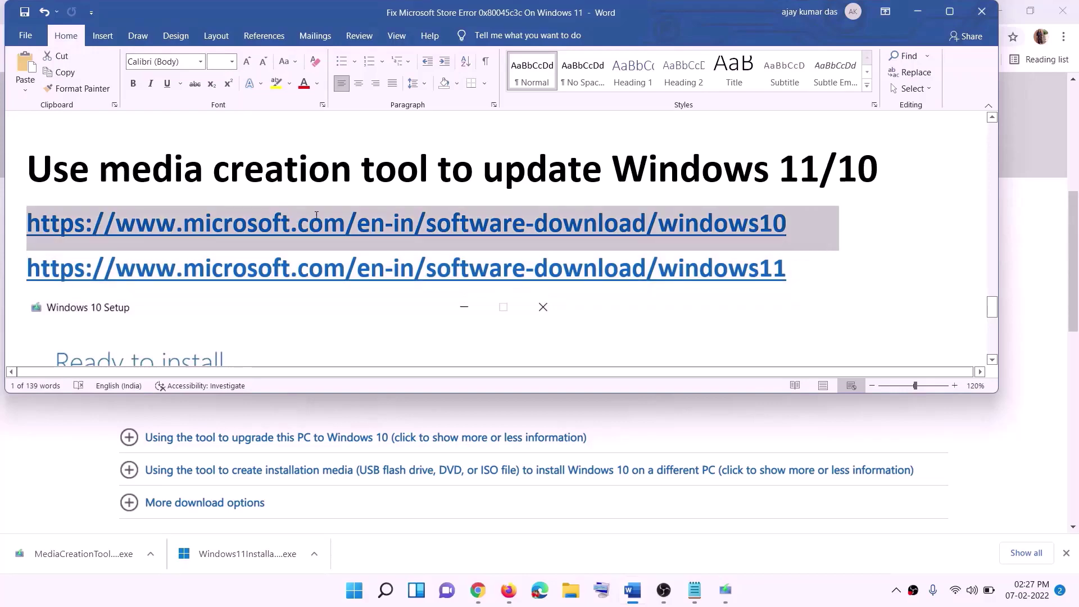
triple_click(803, 270)
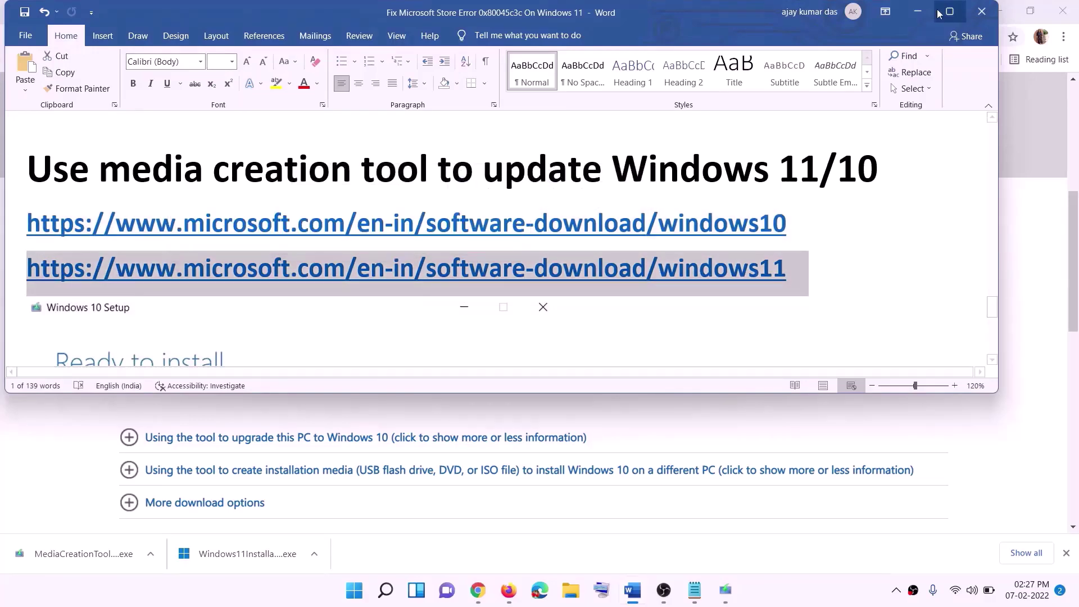
click(917, 11)
- Examine the Windows 10 download page, highlighting the media creation tool text in the installation media section
scroll(253, 371, up, 6)
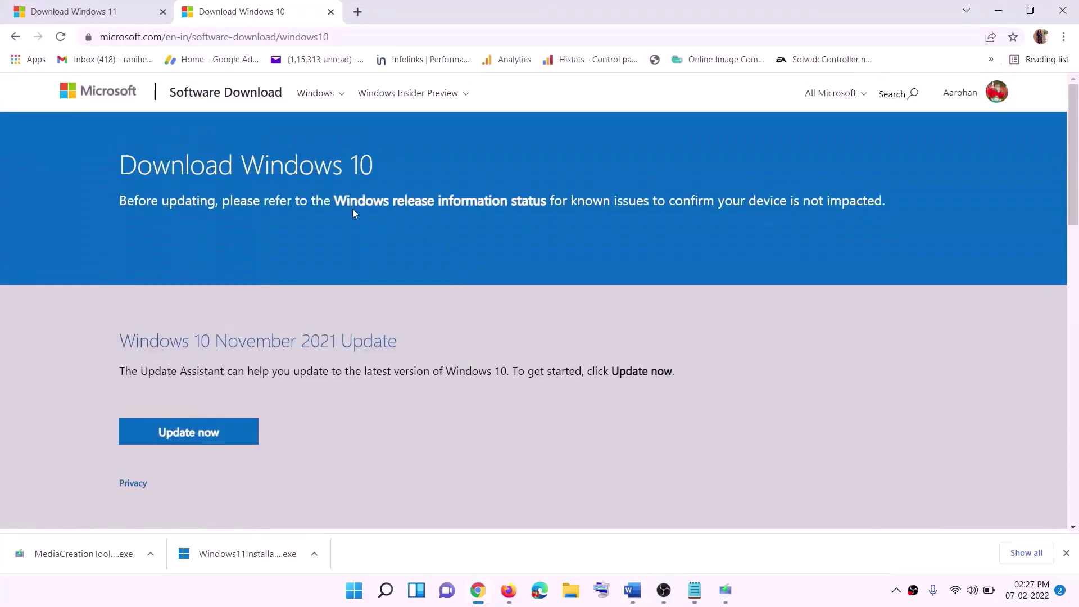
scroll(362, 314, down, 5)
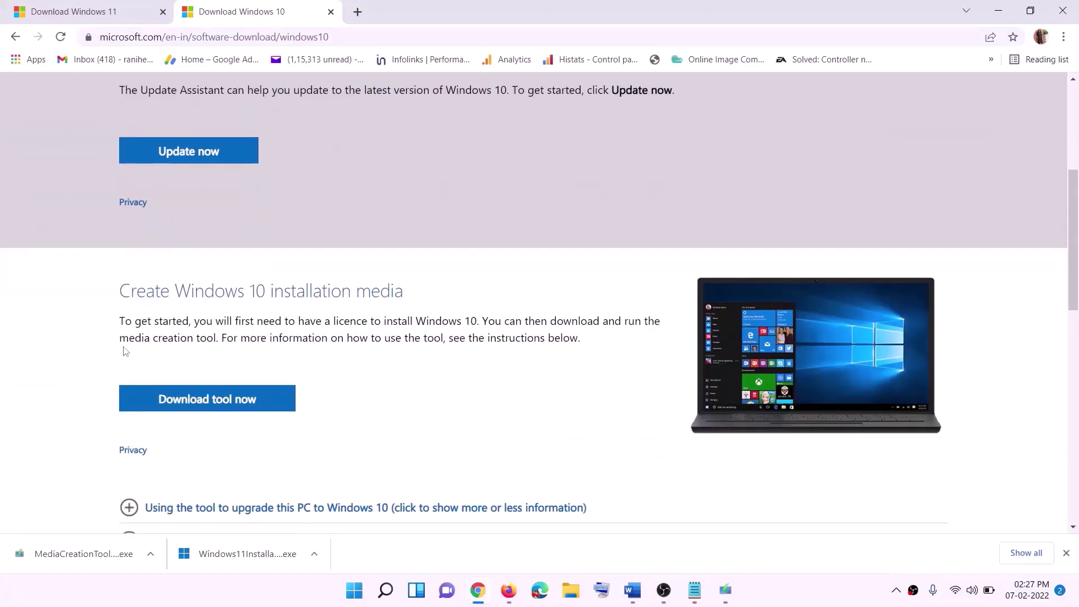
drag(129, 338, 241, 338)
scroll(240, 337, down, 2)
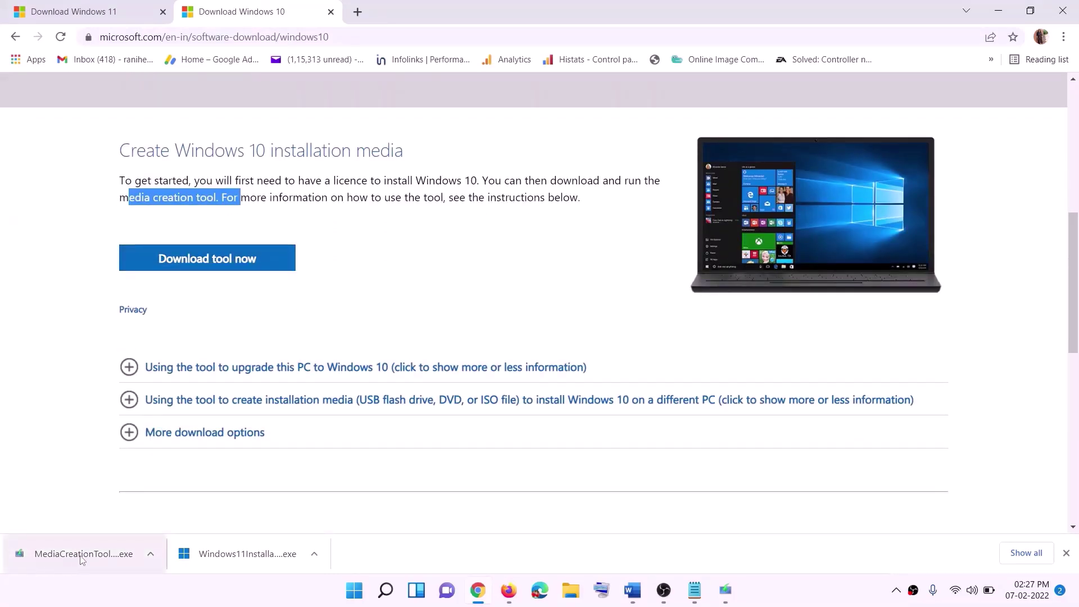
- Bring up the Windows 10 Setup window and accept the media creation tool's license terms
click(731, 596)
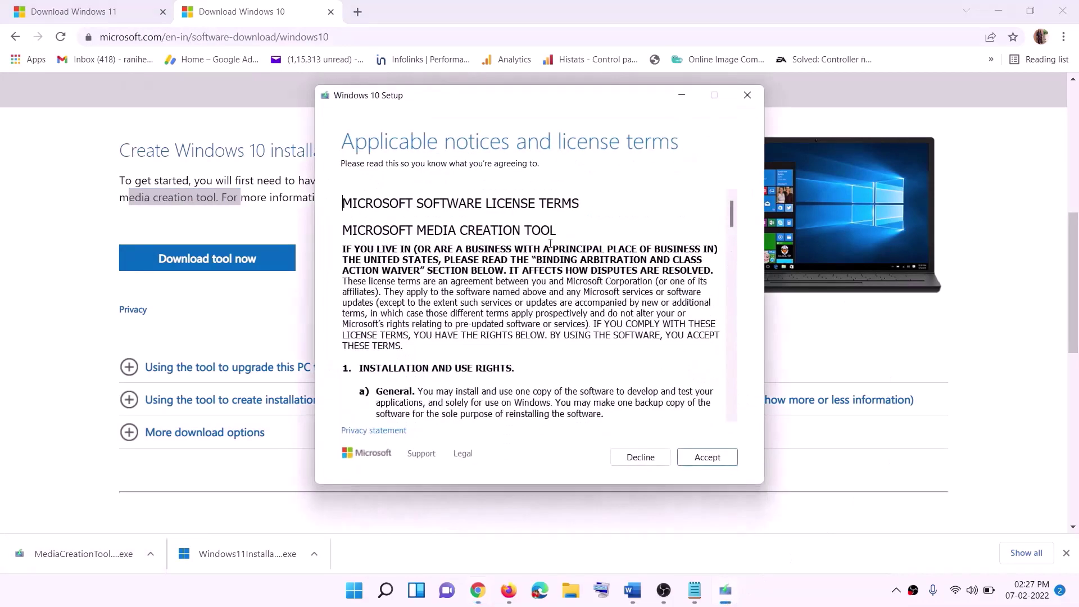
click(704, 461)
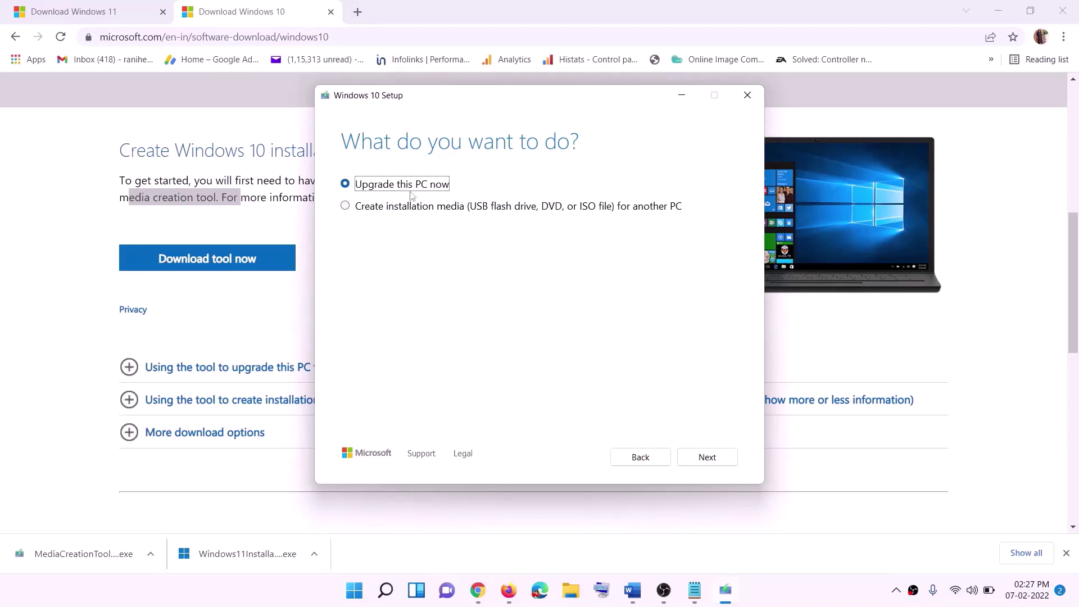
- Continue Windows 10 Setup with the option to upgrade this PC now
click(708, 458)
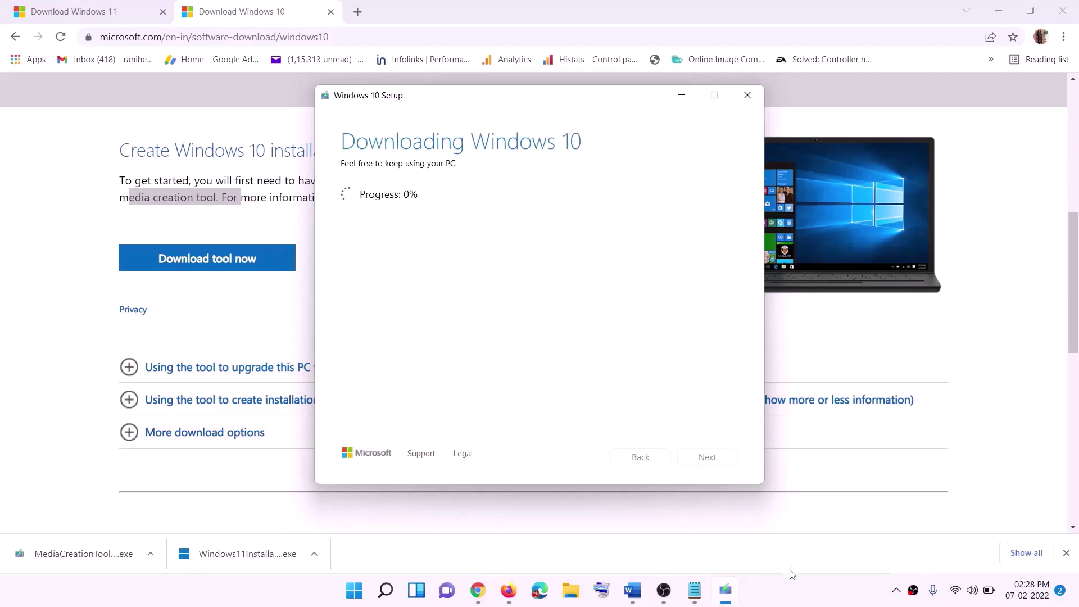
click(797, 602)
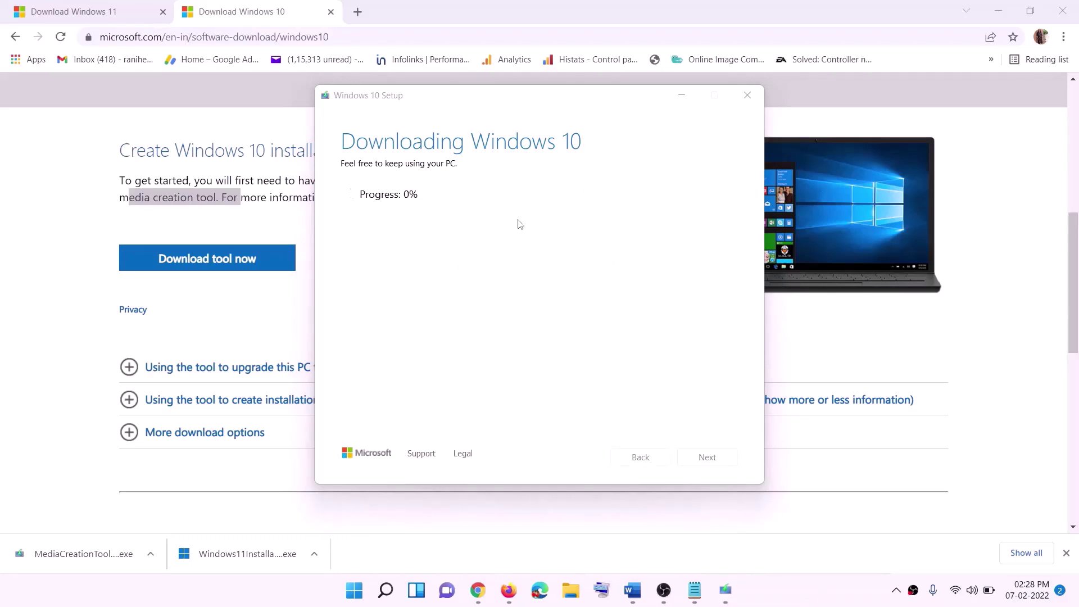
- Switch to the Word document, maximize it, and examine the Windows 10 Ready to install screenshot and its options to keep files
click(640, 601)
scroll(117, 273, down, 1)
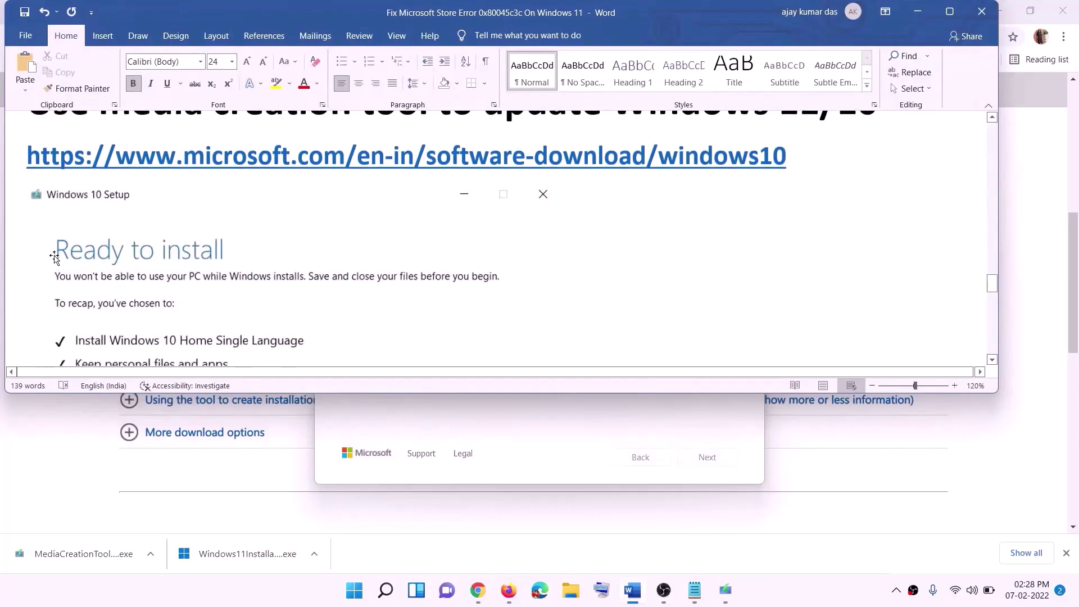
click(950, 12)
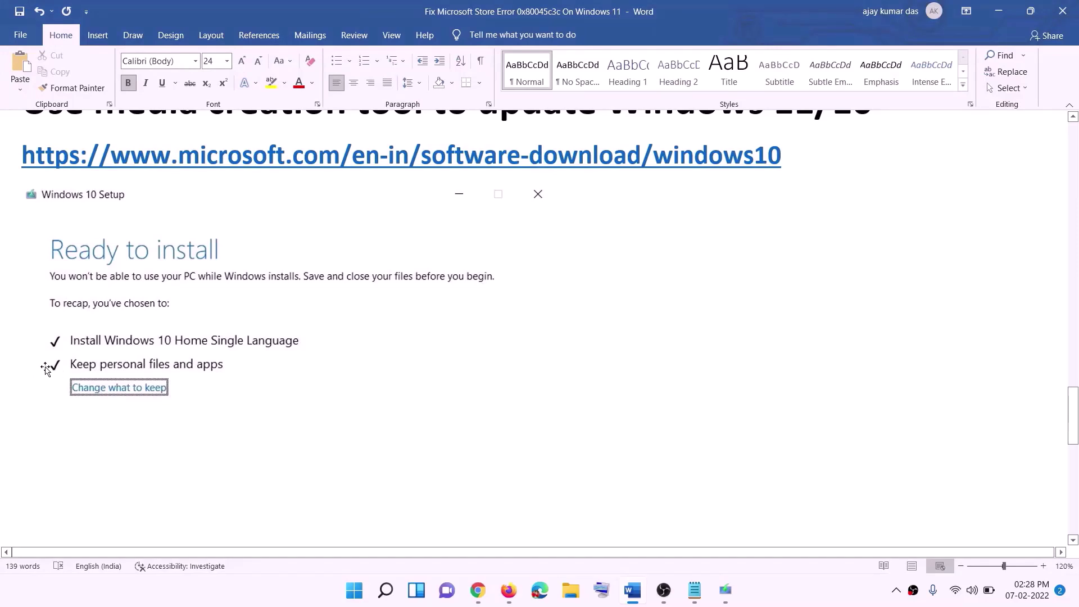
scroll(539, 388, down, 3)
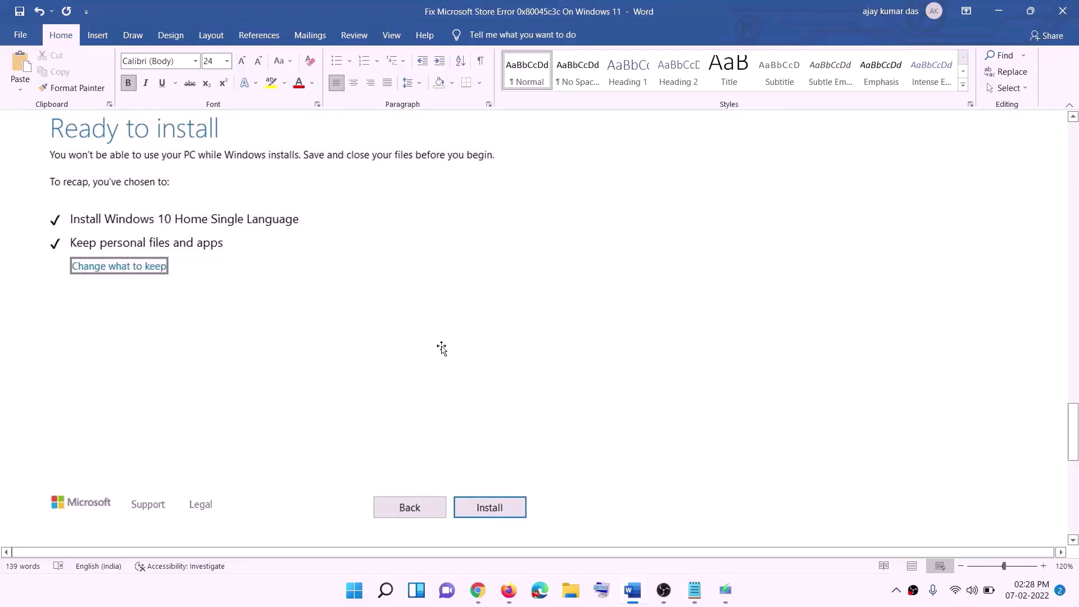
scroll(441, 349, up, 1)
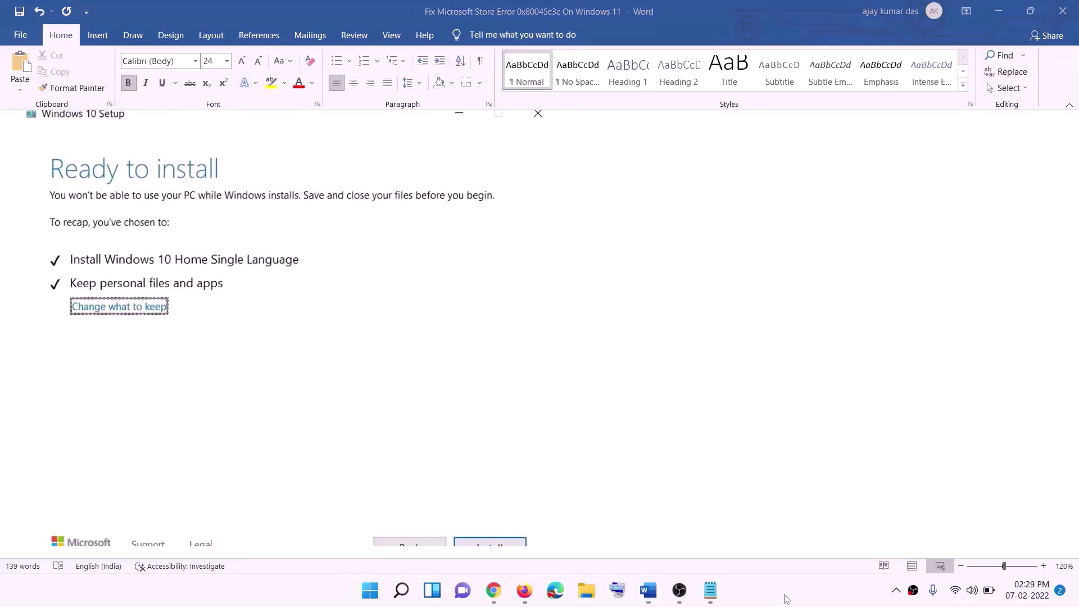
- Switch to Chrome, download the media creation tool from the Create Windows 11 Installation Media section, and launch it
click(499, 593)
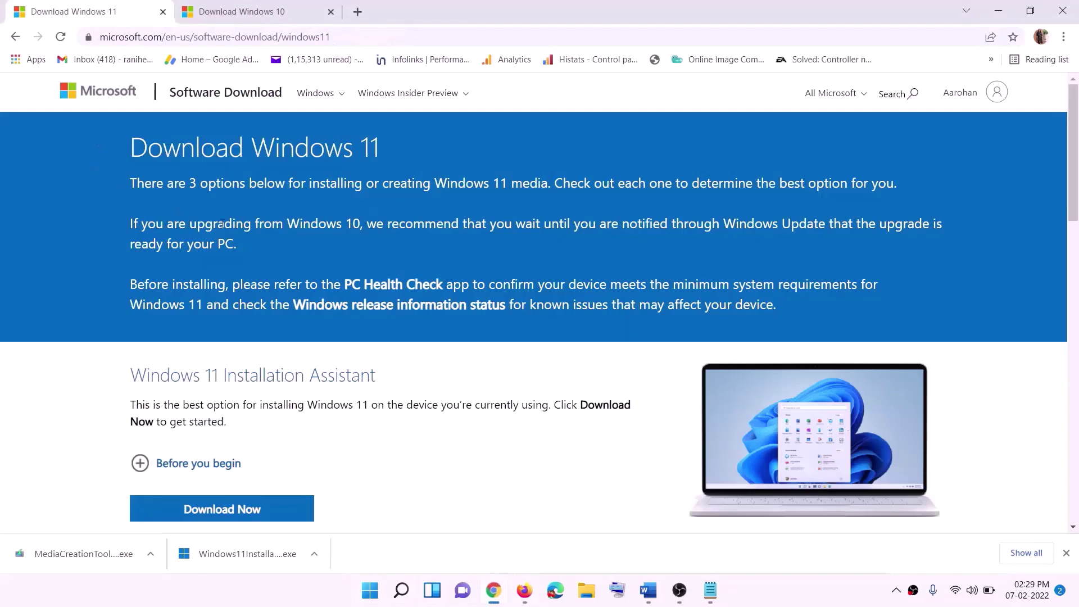
scroll(281, 452, down, 4)
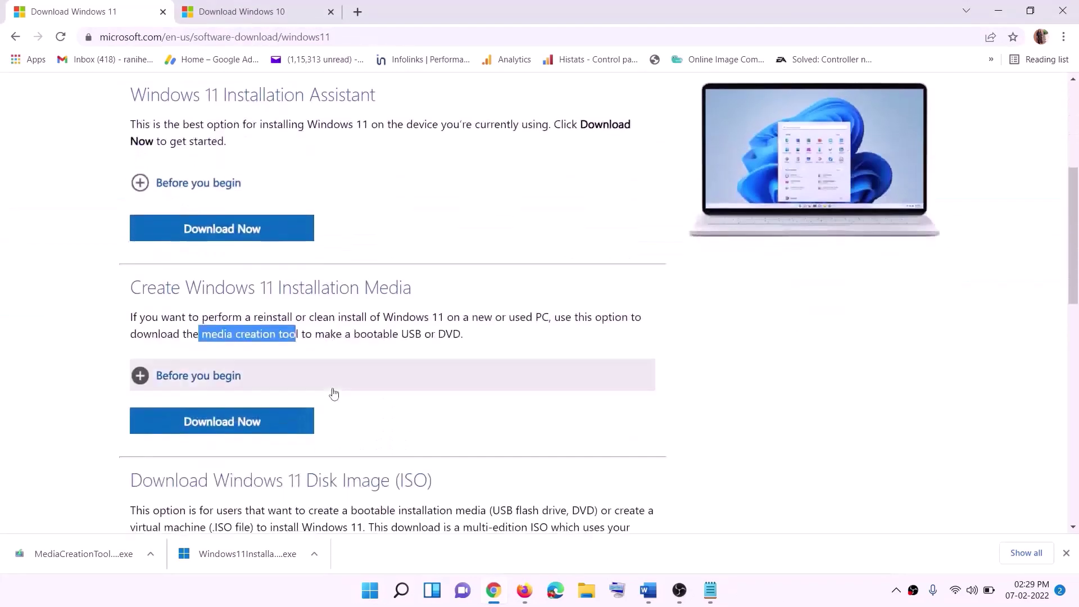
drag(201, 334, 312, 334)
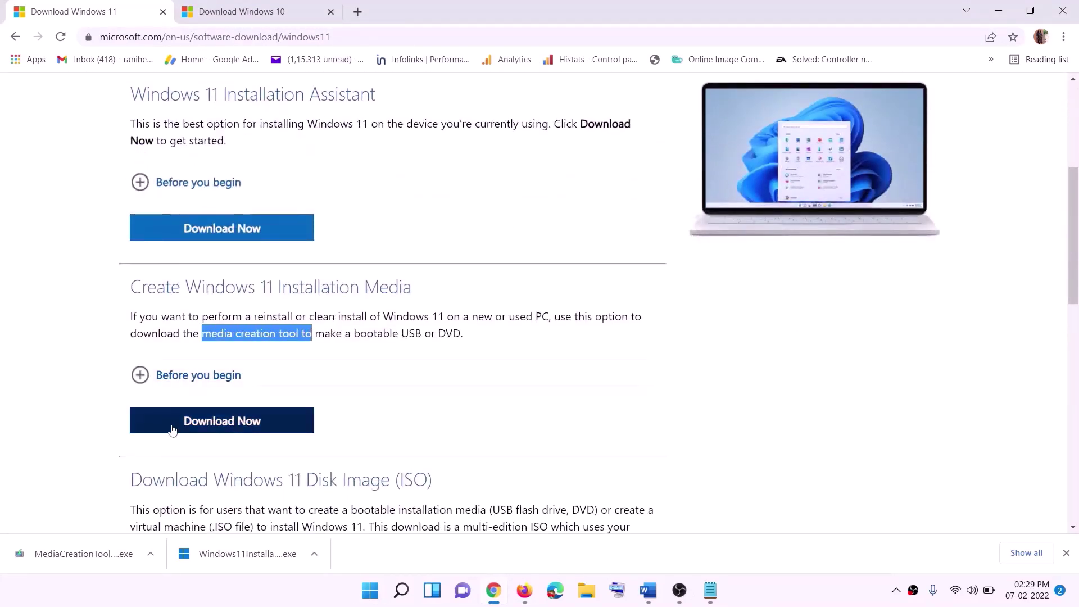
click(215, 429)
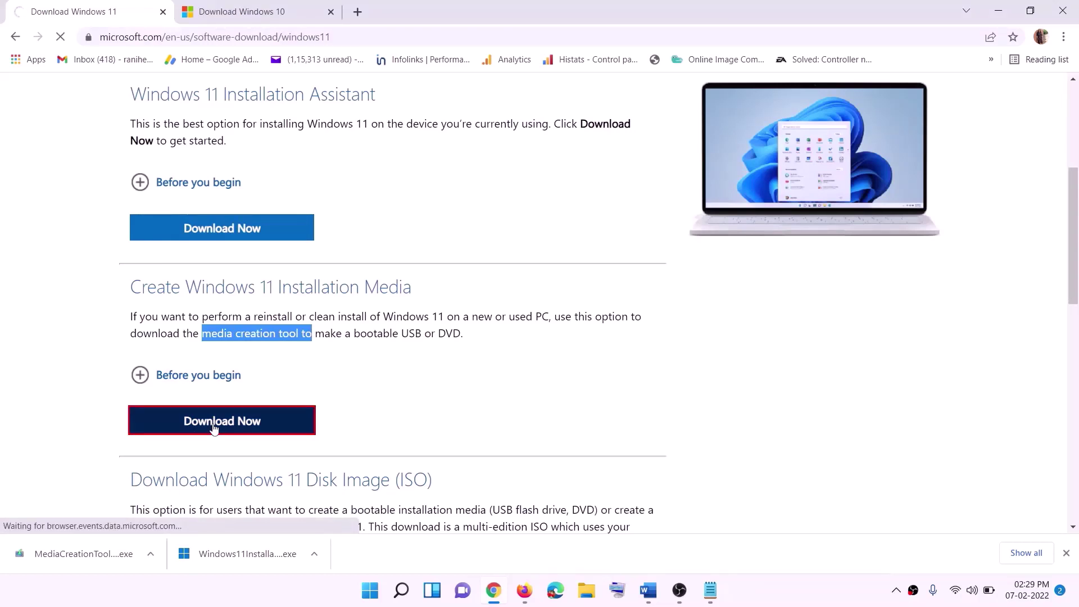
click(42, 562)
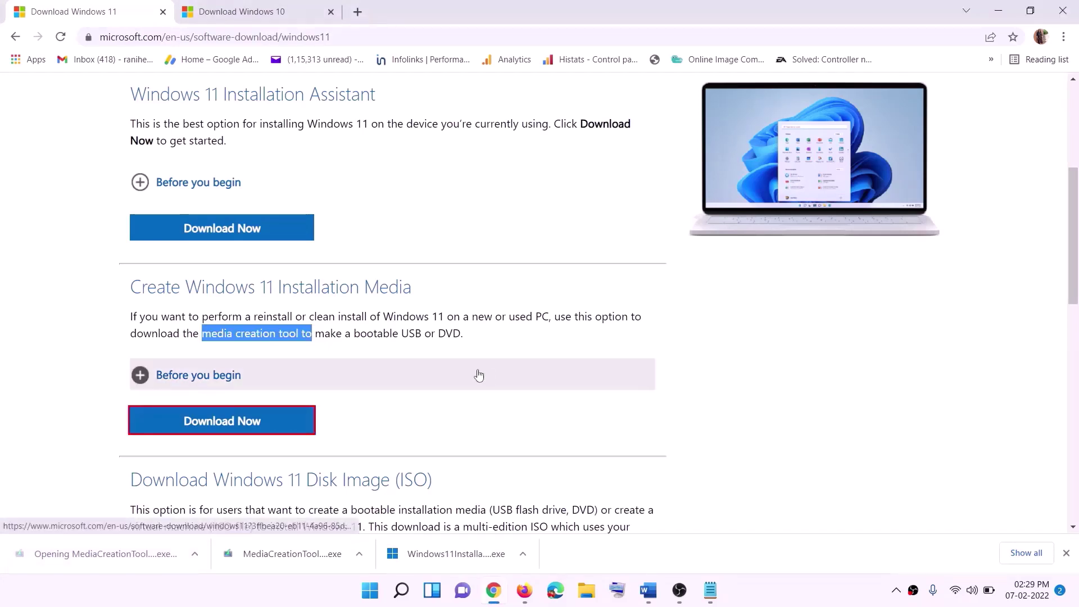
click(478, 416)
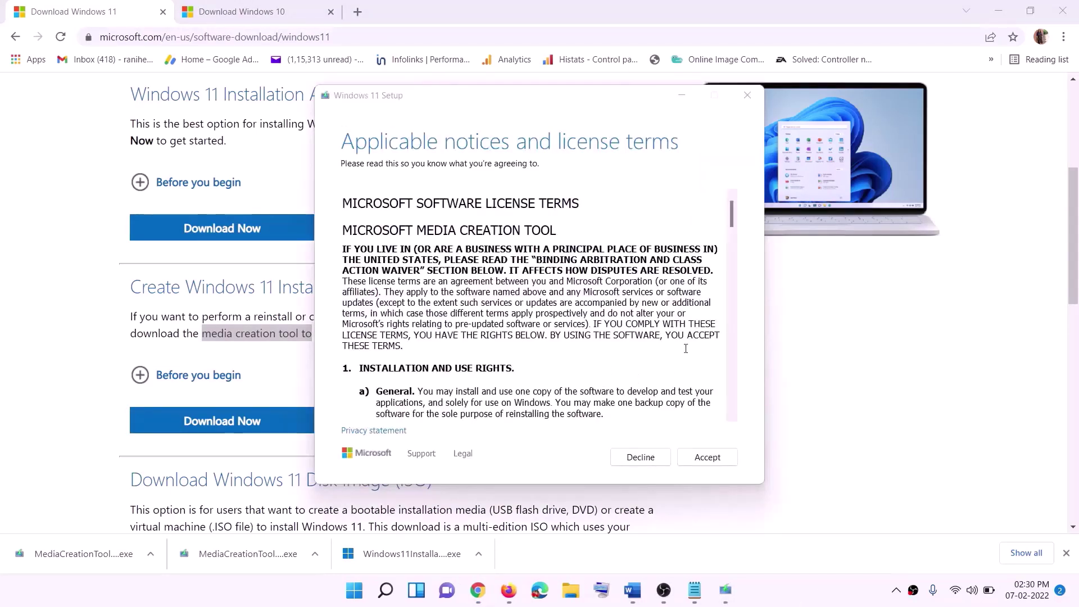
- Accept the license terms, keep the recommended language and edition, and save the Windows 11 ISO file to the Desktop as Windows
click(708, 457)
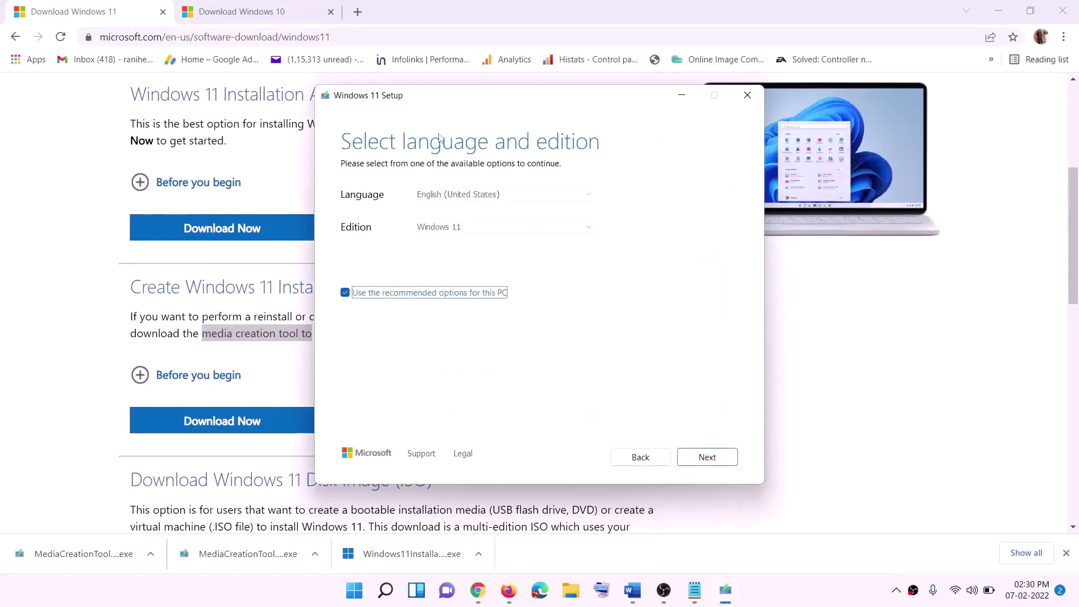
click(699, 456)
click(354, 243)
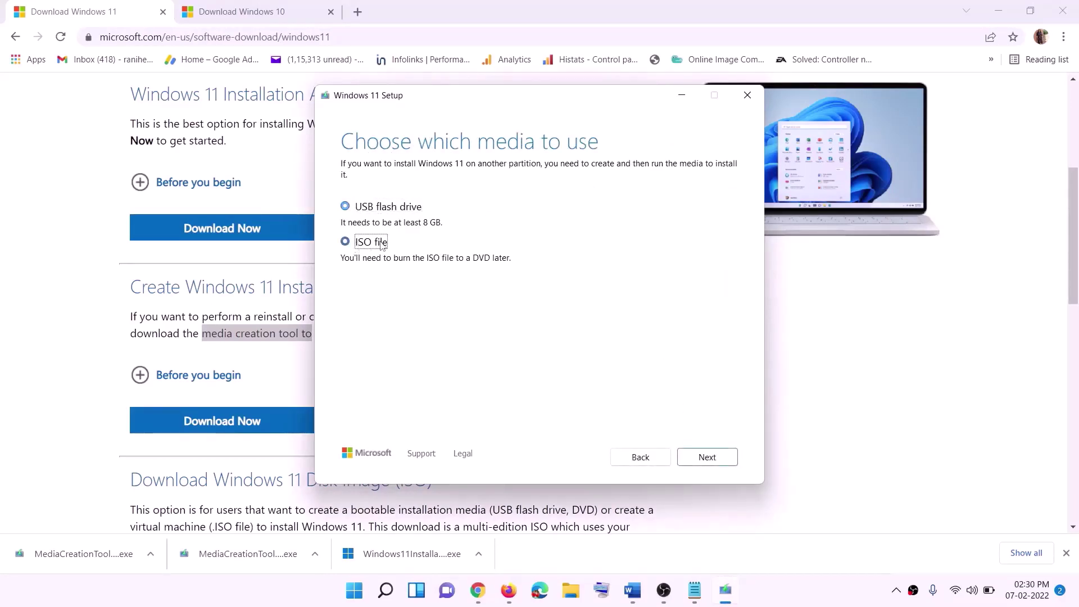
click(713, 457)
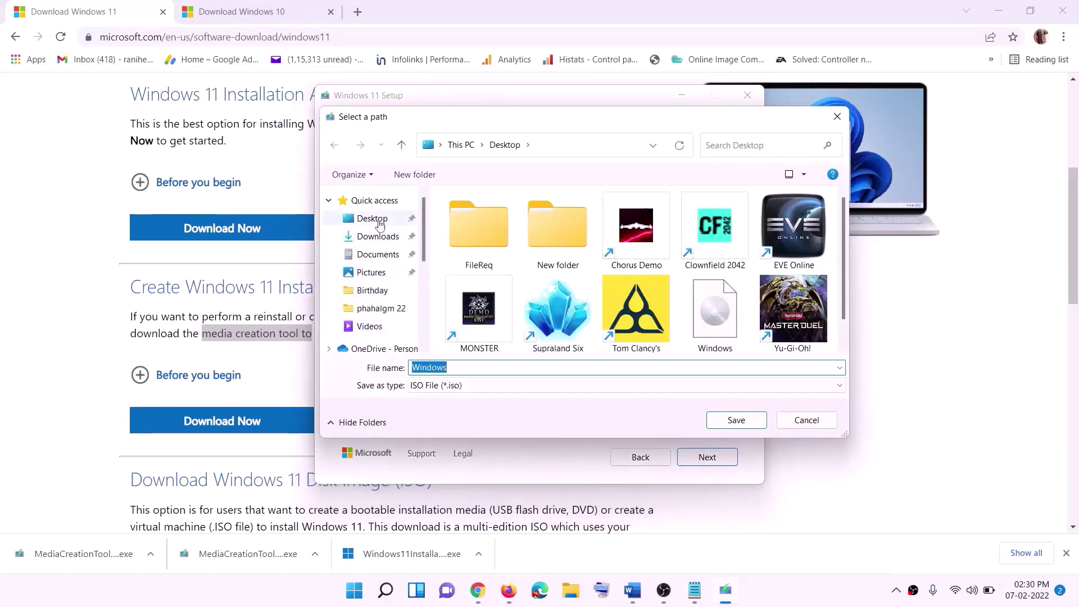
click(370, 220)
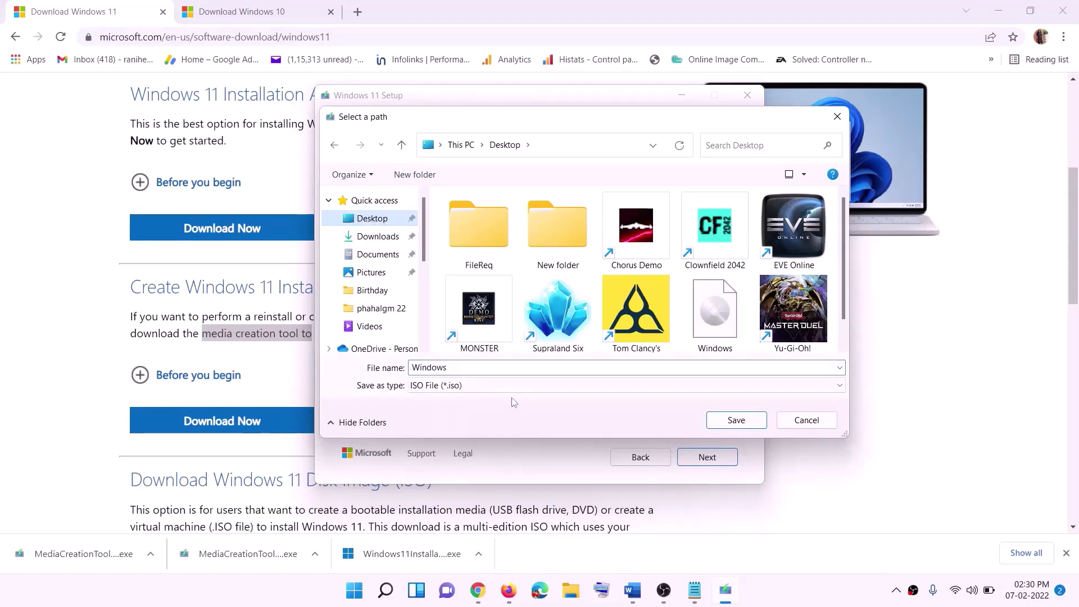
click(738, 421)
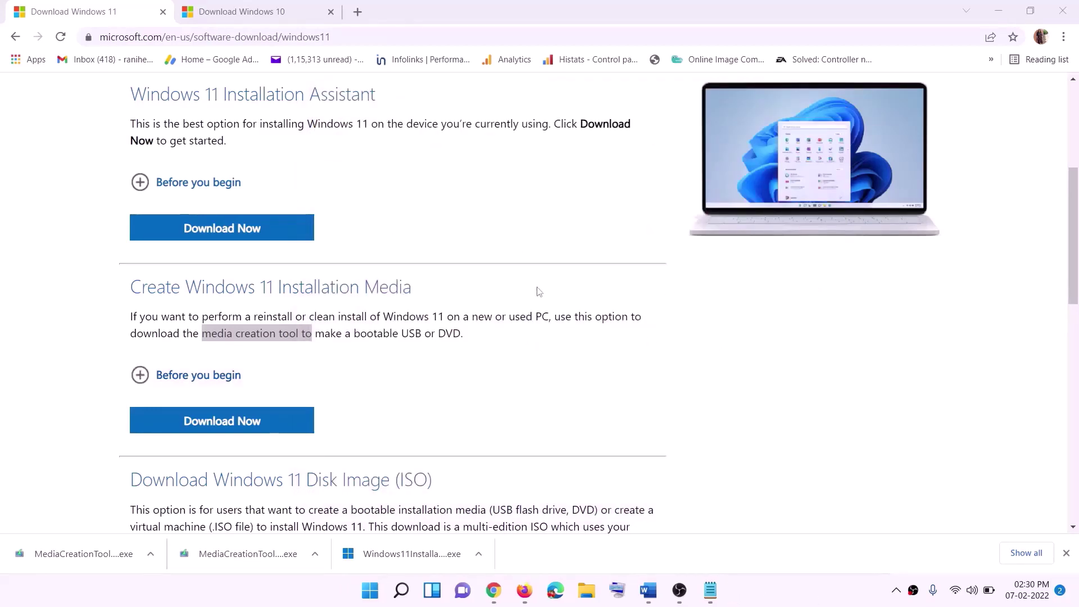
- Show the desktop, move the Windows ISO file to a spot above the Firefox shortcut, and open it to mount its contents
key(super+d)
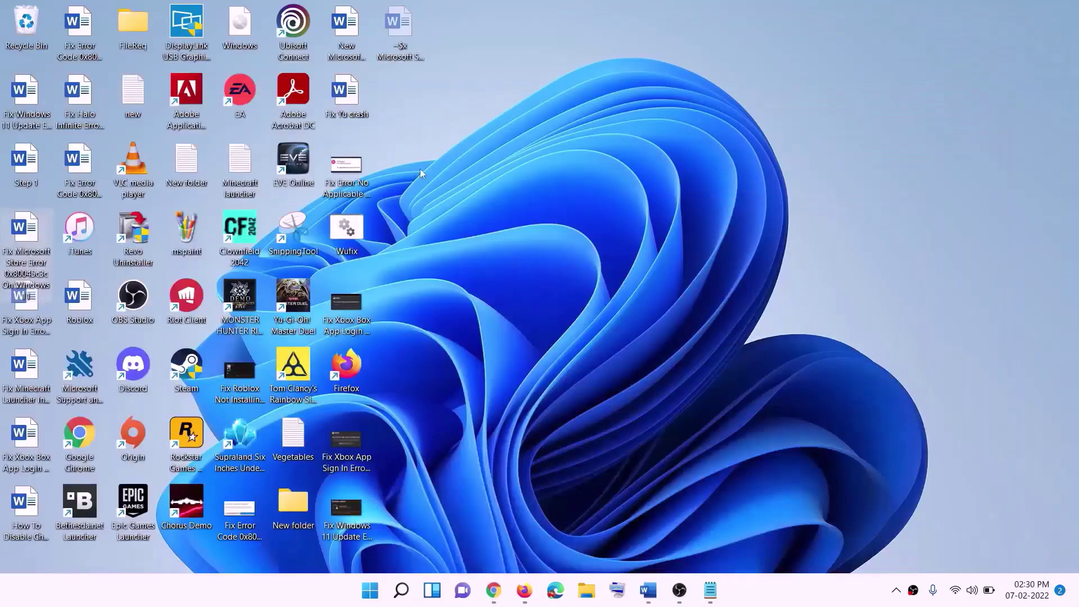
drag(252, 29, 431, 347)
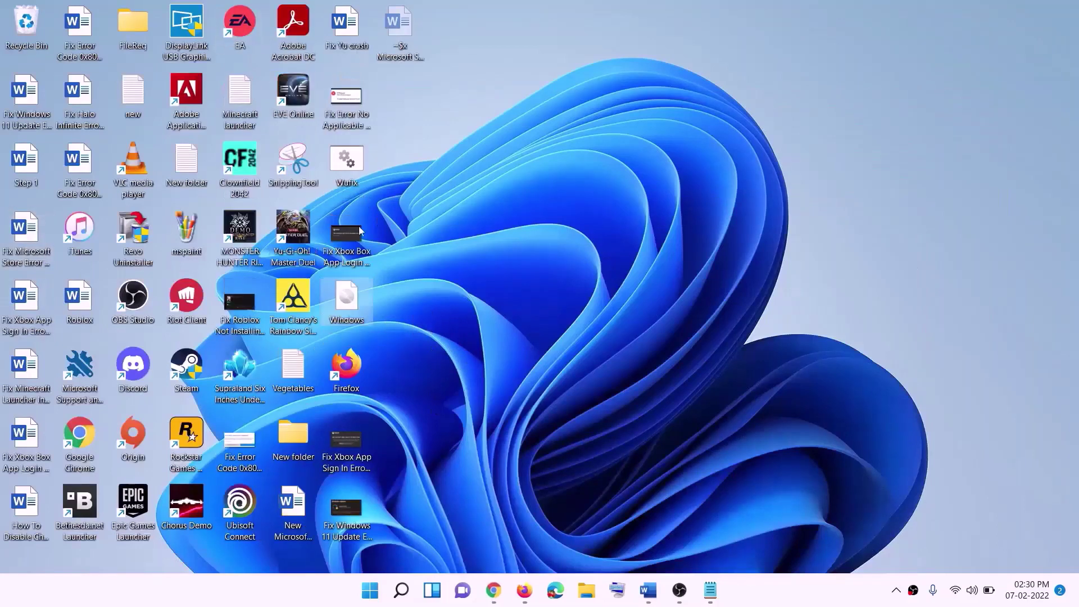
double_click(344, 315)
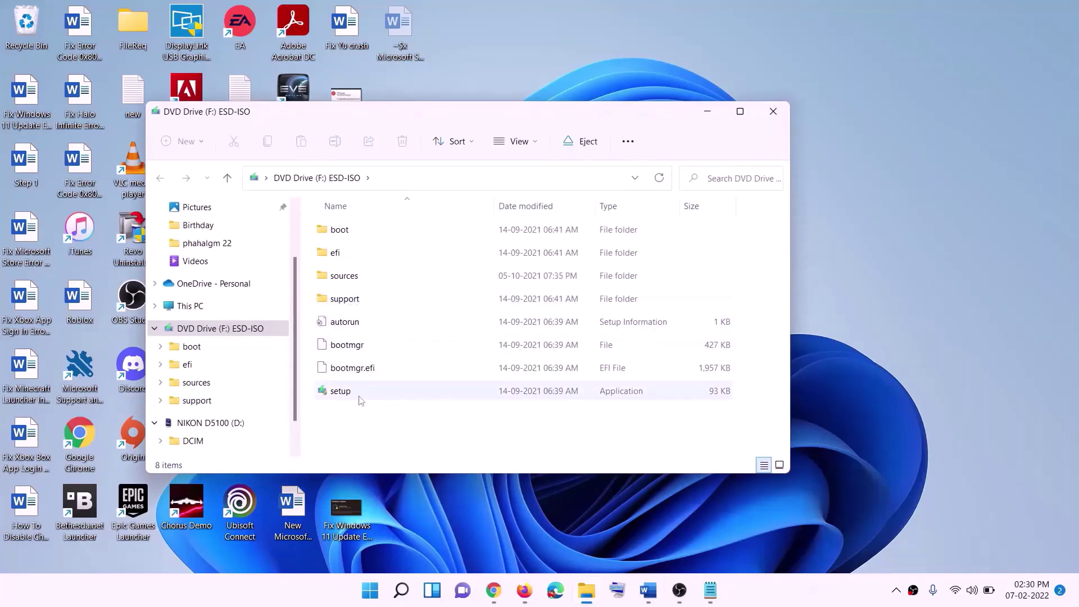
- Run setup from the mounted ESD-ISO drive, allow it to make changes, and proceed past the Install Windows 11 page
click(341, 396)
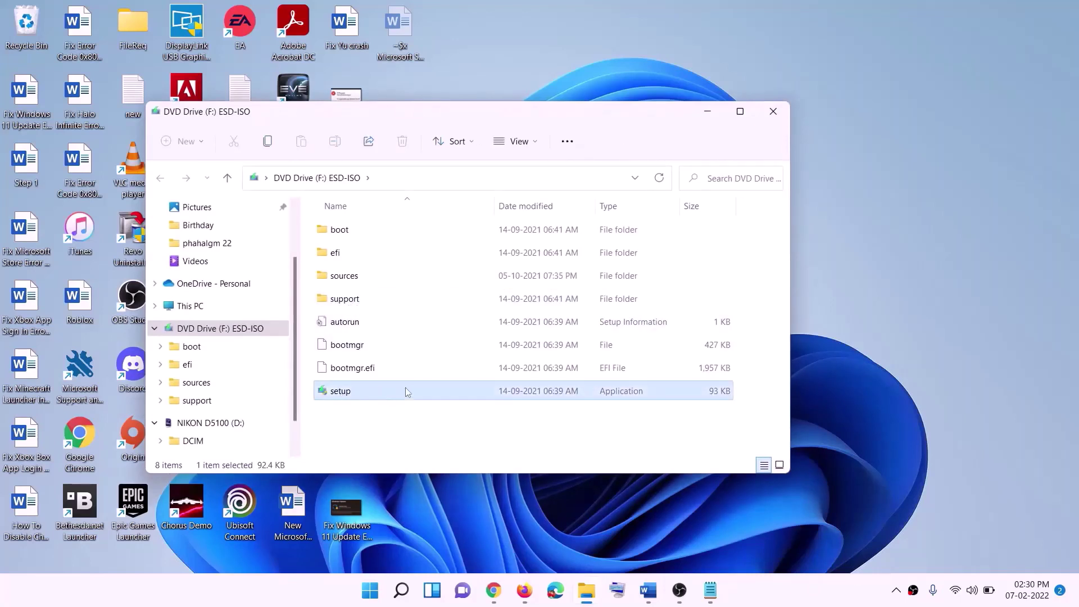
double_click(368, 390)
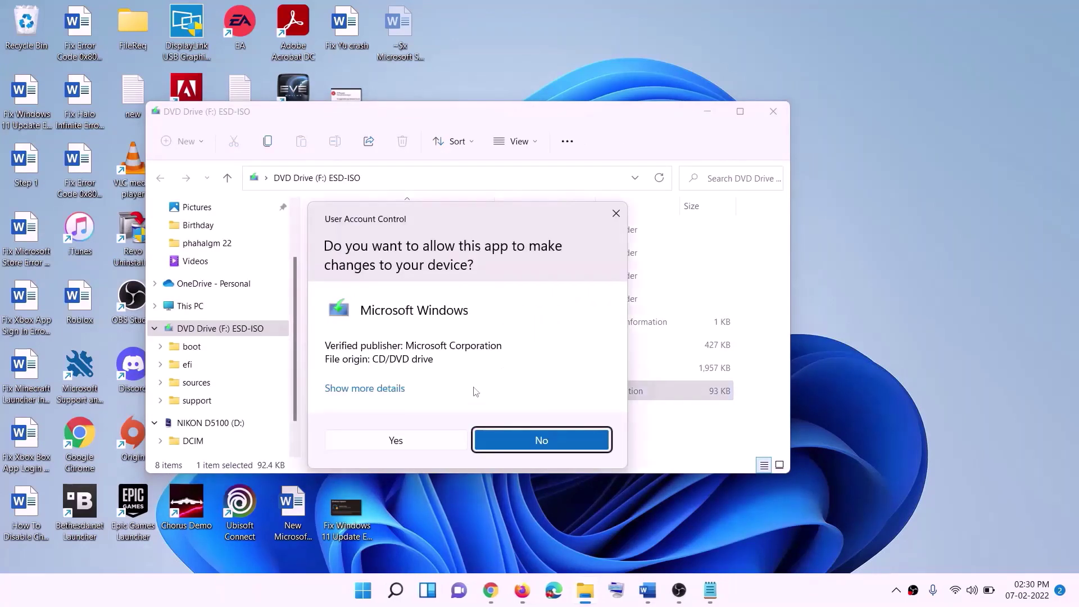
click(434, 441)
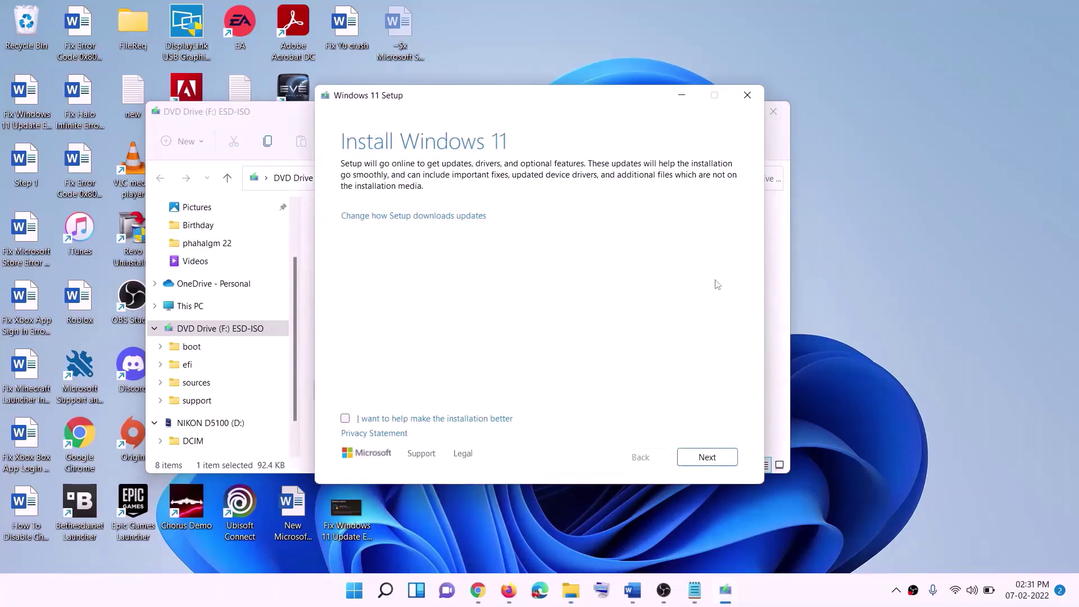
click(711, 457)
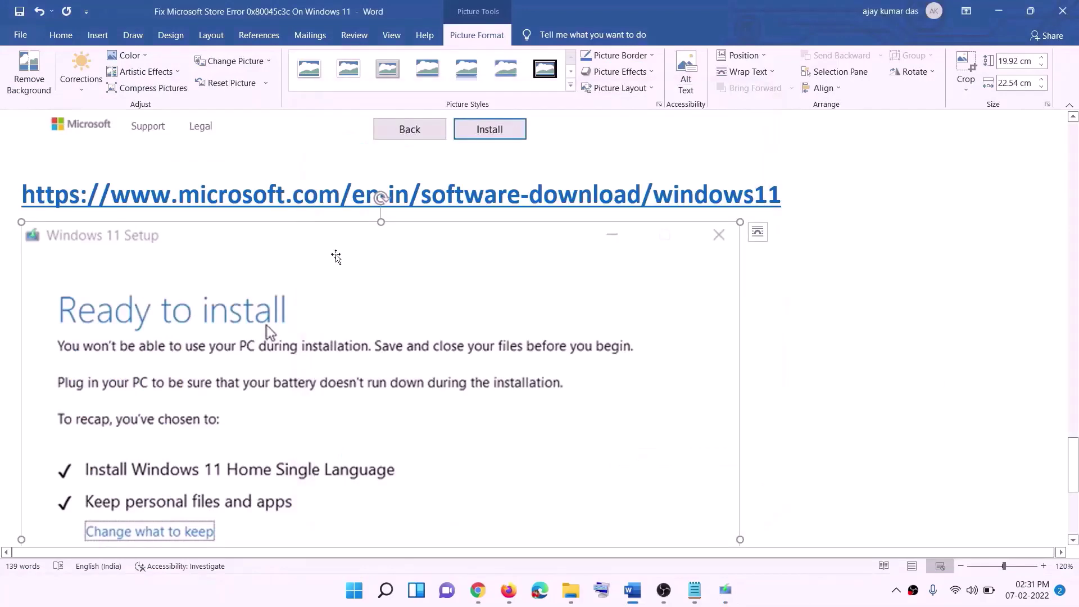
- Examine the Windows 11 Ready to install screenshot in the Word document, including the choice to keep personal files and apps
scroll(298, 247, down, 3)
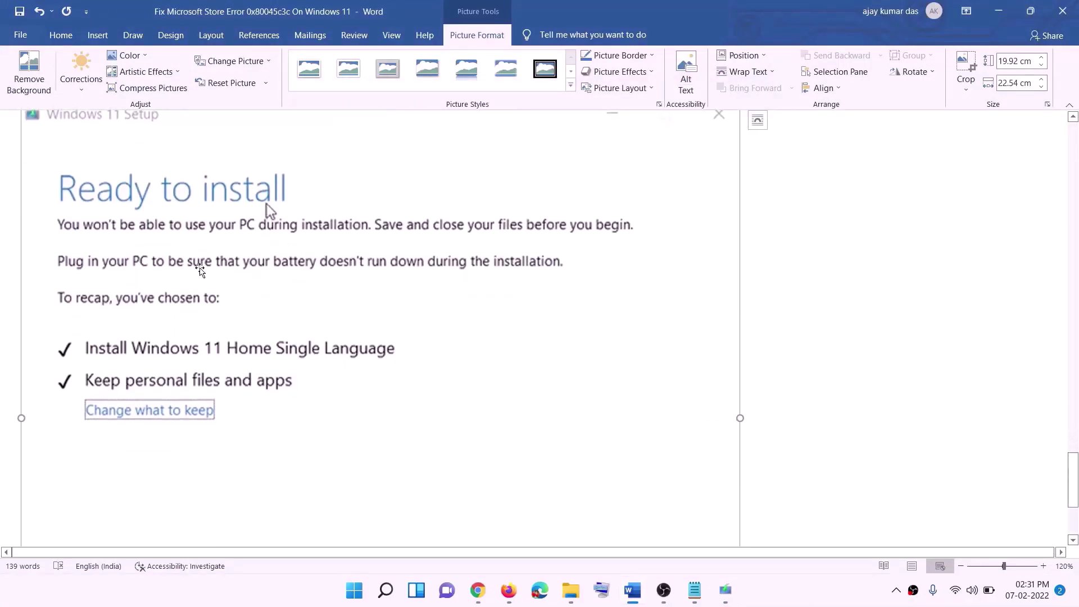
scroll(299, 205, down, 1)
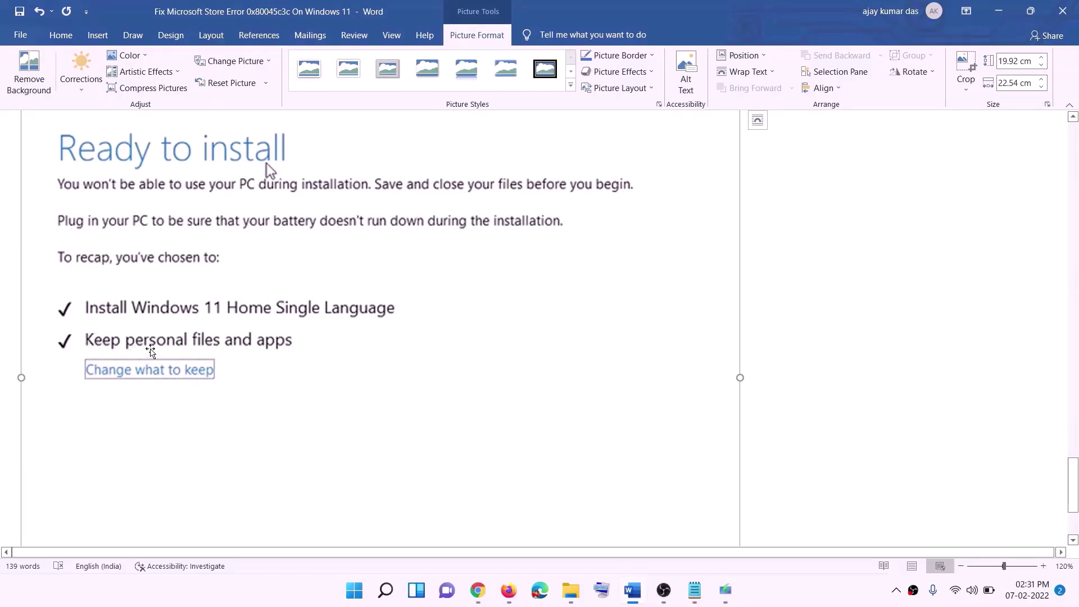
scroll(383, 352, down, 2)
scroll(408, 353, down, 2)
scroll(573, 404, up, 8)
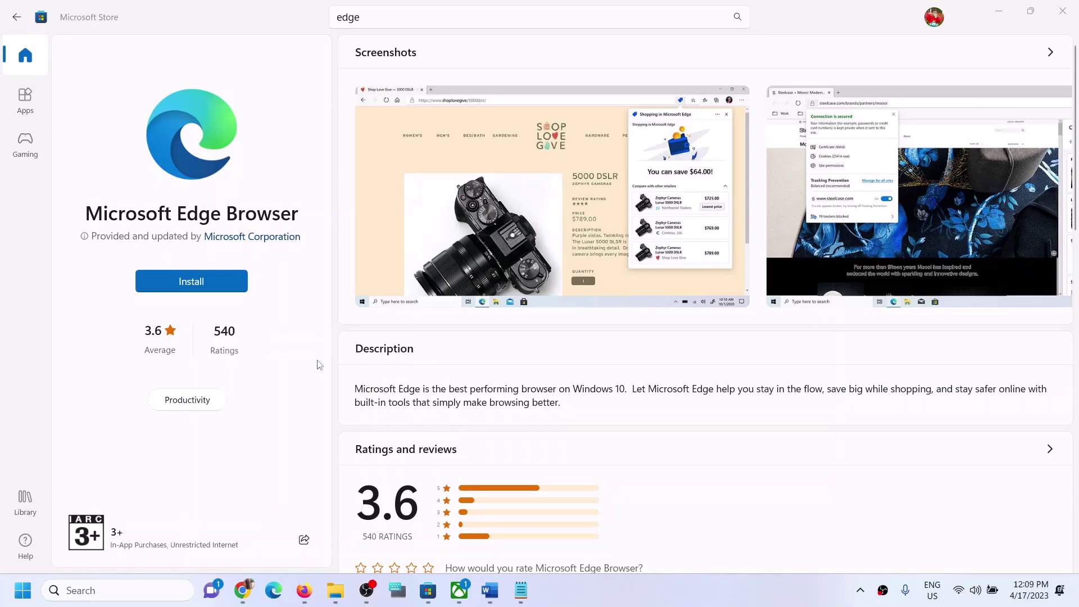
- Switch to Chrome and download the Microsoft Edge installer for Windows 11 / 10, accepting the license terms with English (US) as language
click(242, 590)
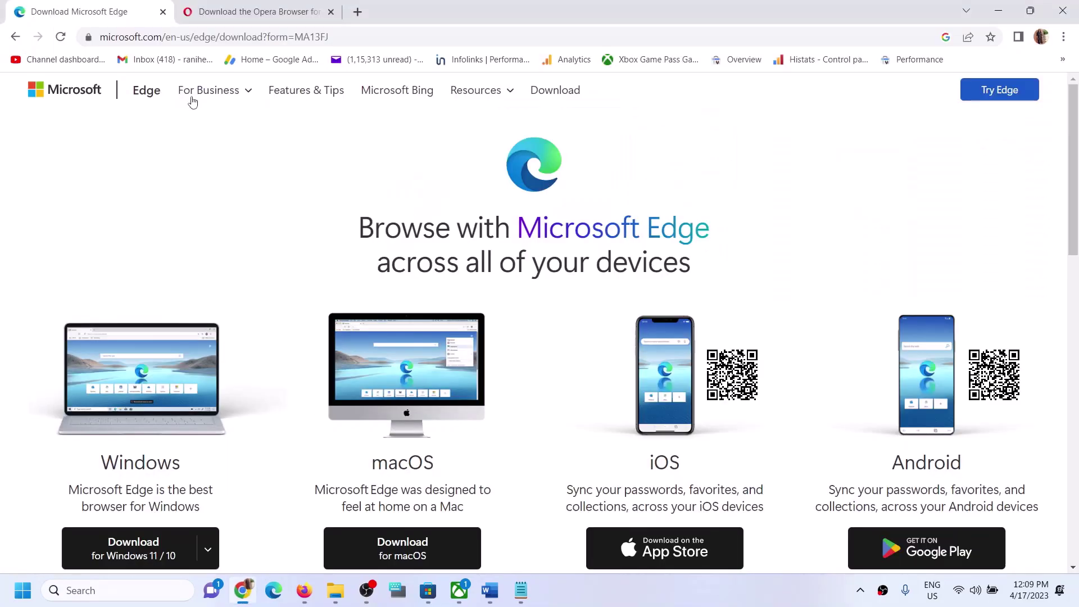
click(288, 33)
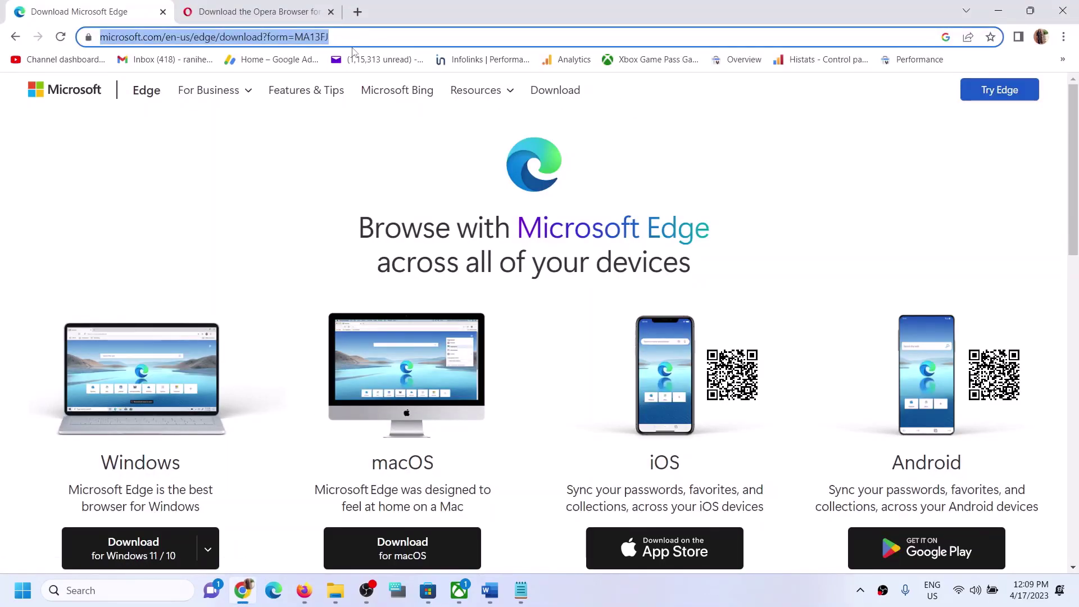
click(209, 203)
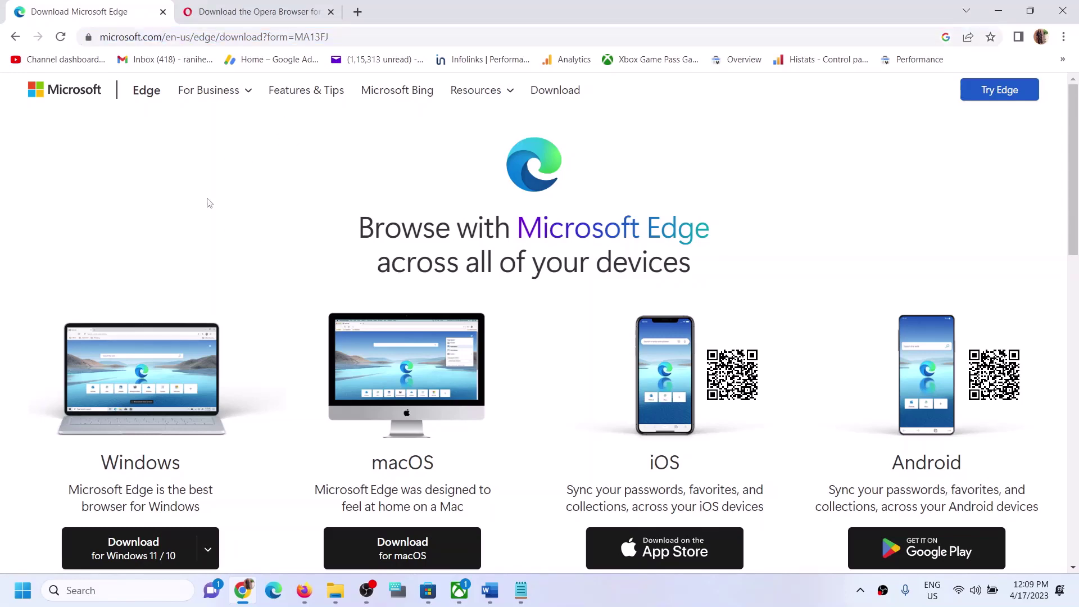
scroll(188, 257, down, 2)
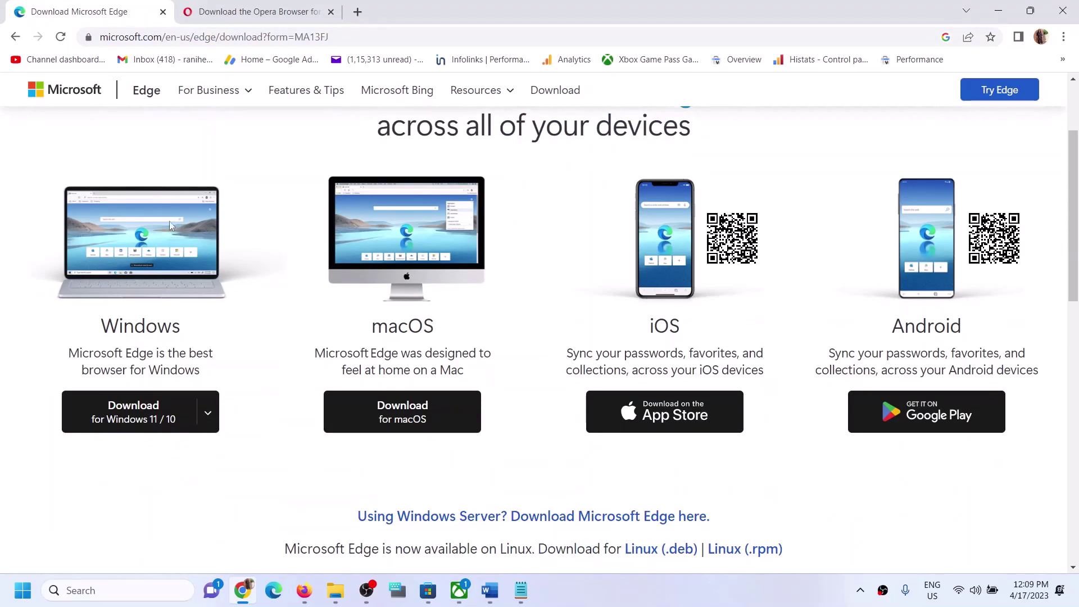
click(150, 422)
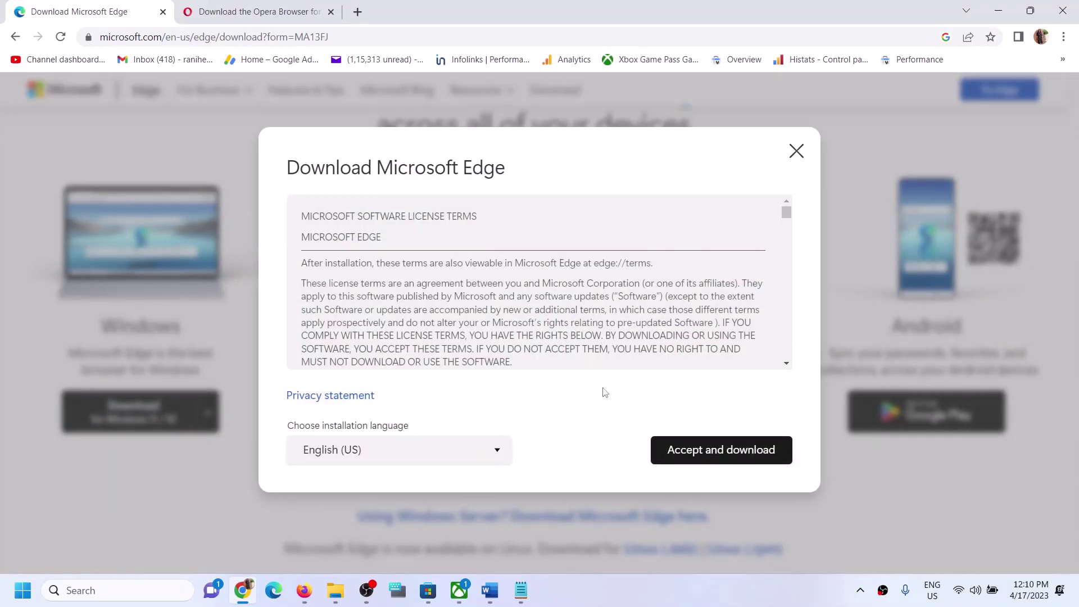
click(678, 451)
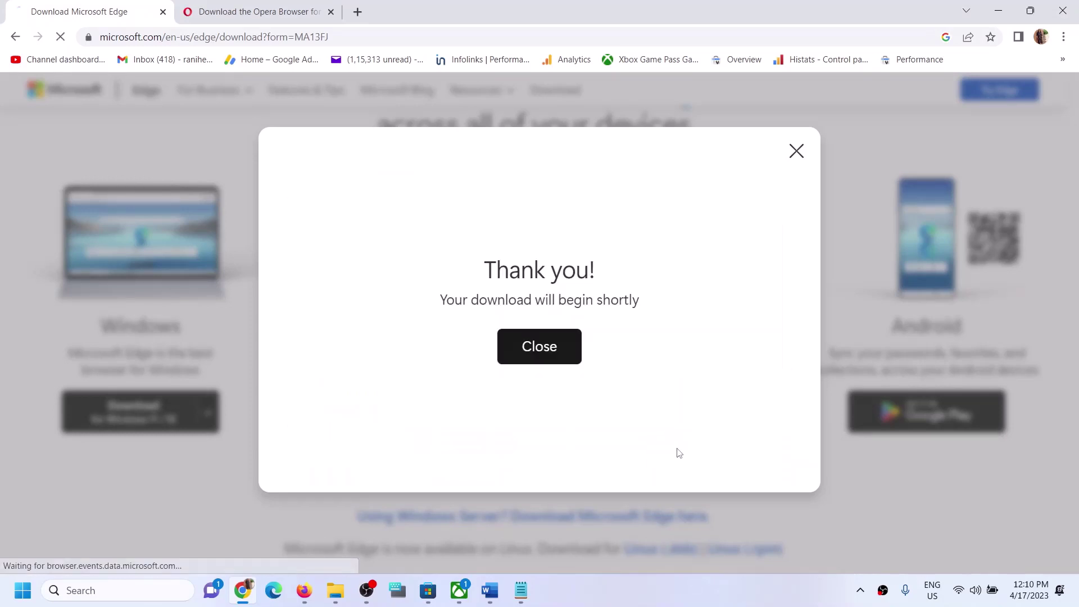
click(554, 357)
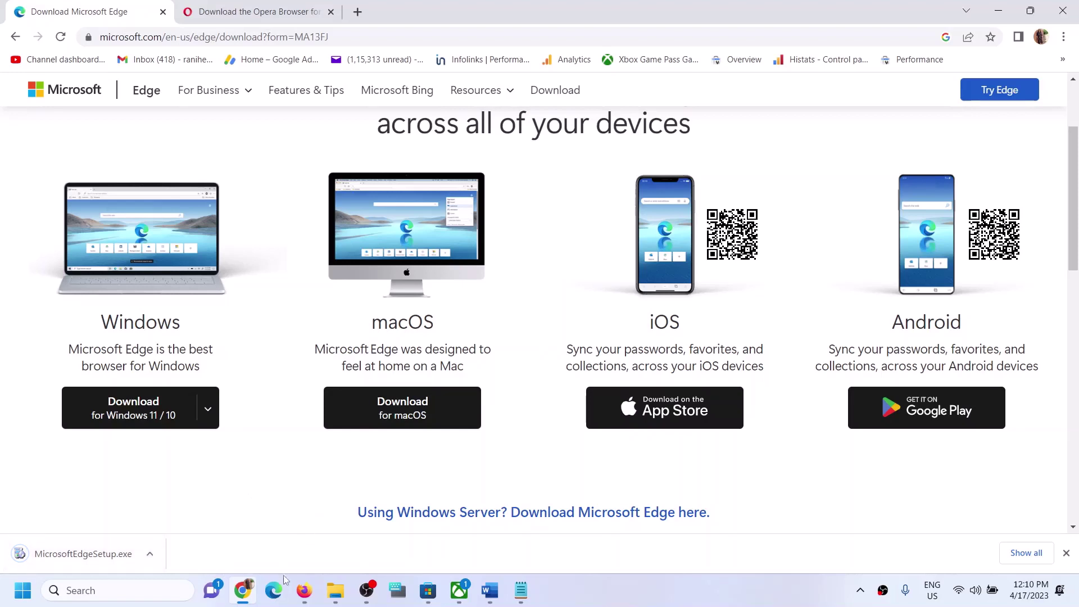
- Search Windows for "edge"
click(125, 591)
text(edge)
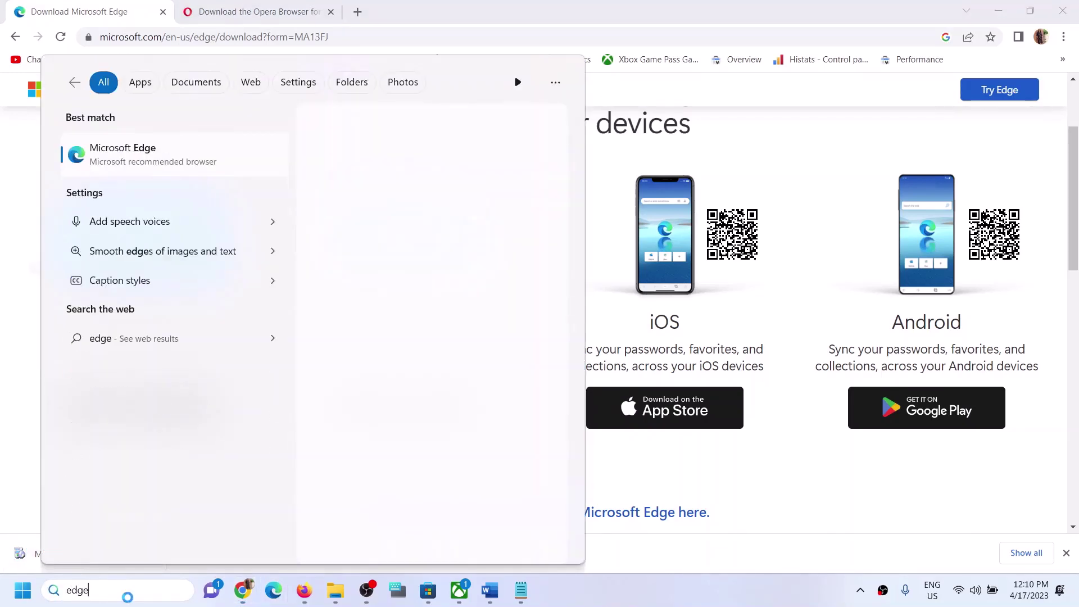